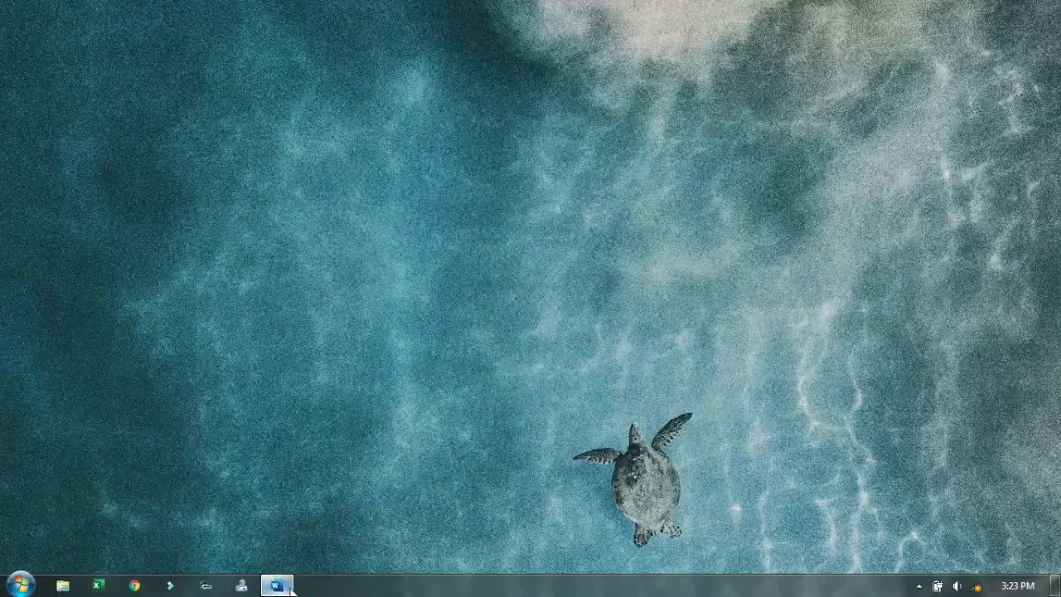
# Step: Switch to the Word shortcut document and highlight the Ctrl + Shift + F8 heading line and its Fungsi line
pyautogui.click(277, 586)
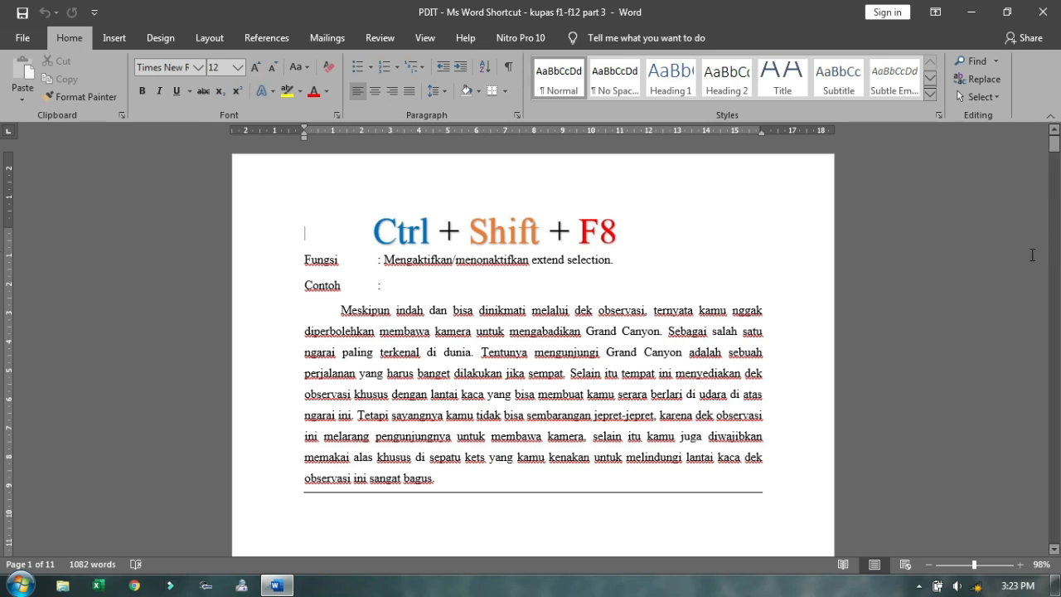
pyautogui.click(179, 214)
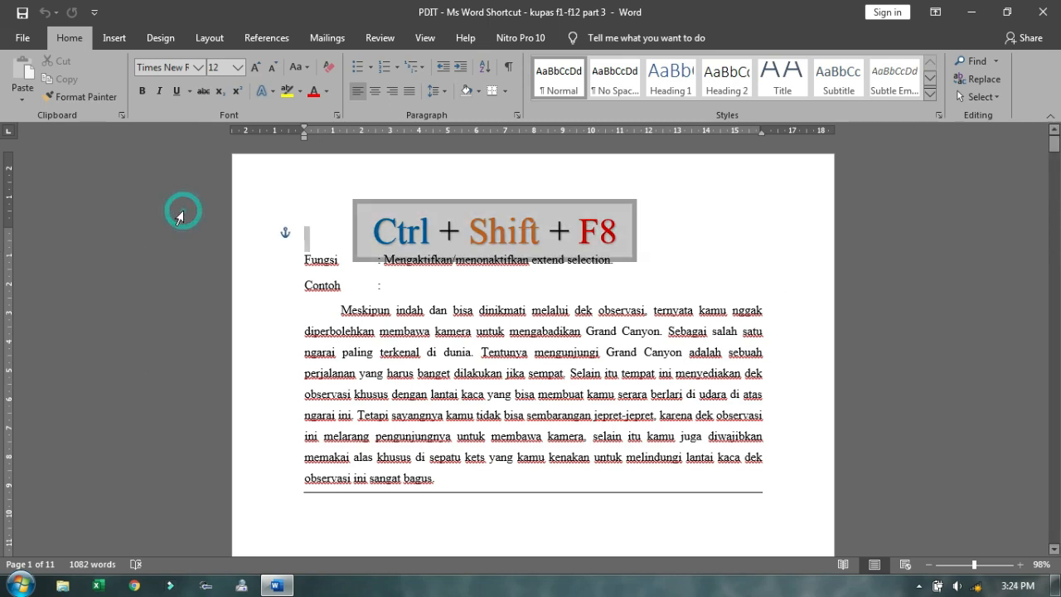
pyautogui.click(386, 295)
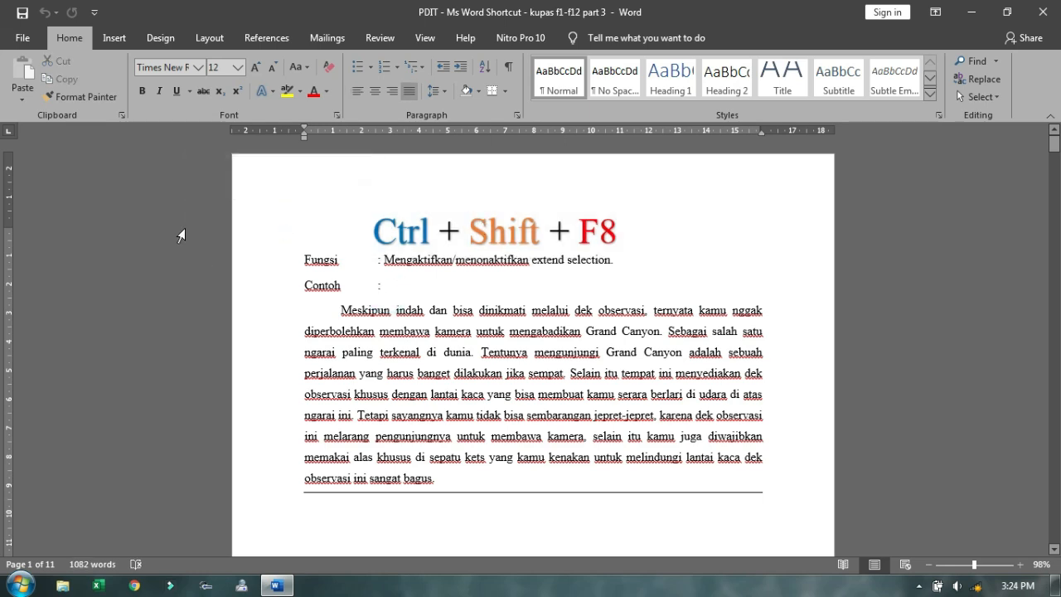
pyautogui.click(246, 224)
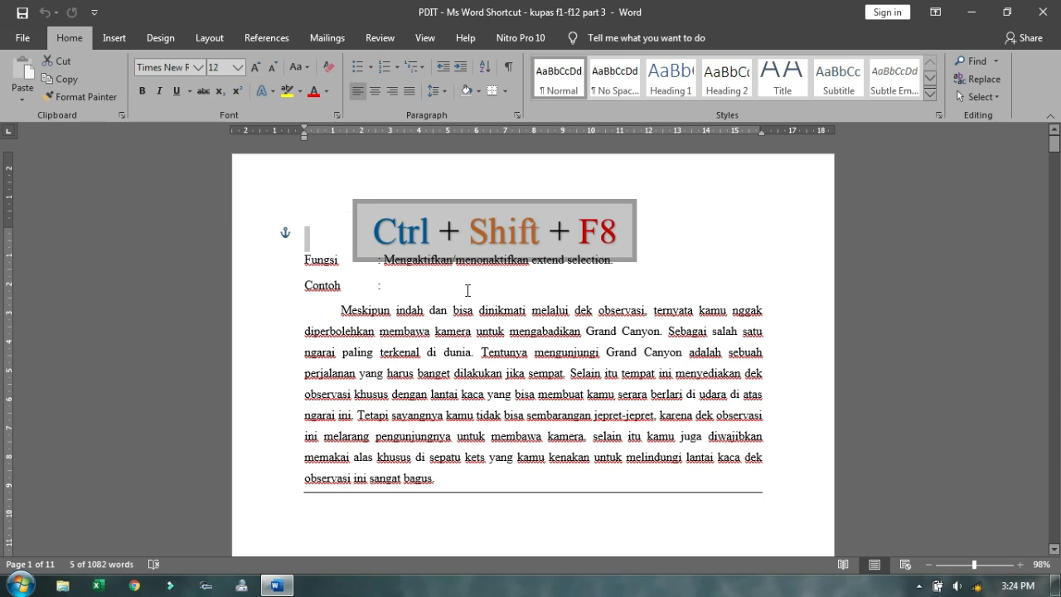
pyautogui.click(467, 290)
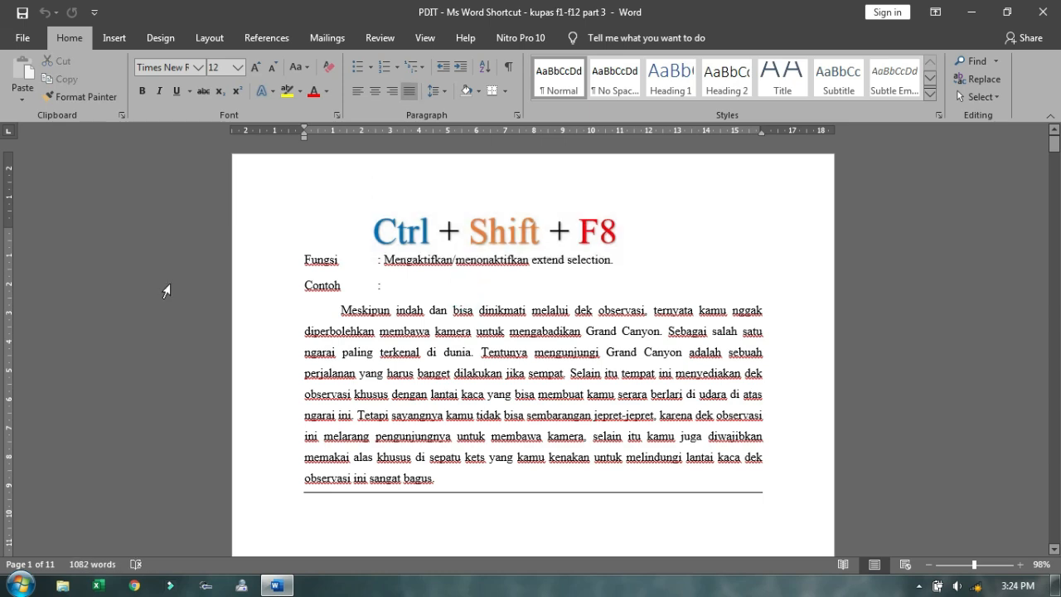
pyautogui.click(174, 259)
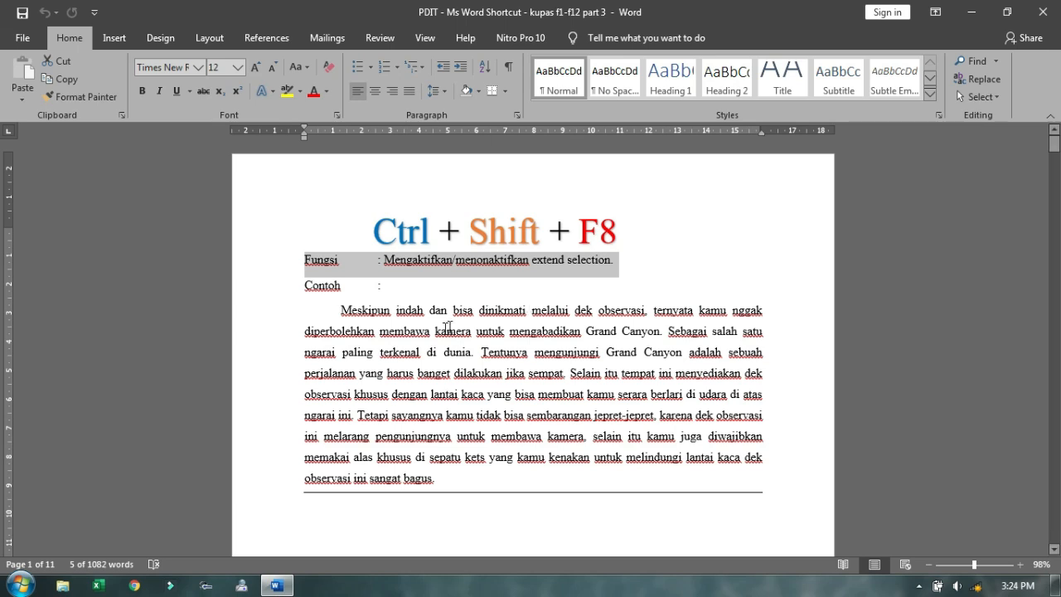
# Step: Demonstrate ordinary text selection on the page 1 example paragraph, starting from "Meskipun" and running through several lines, and clear the selection
pyautogui.moveTo(330, 308); pyautogui.dragTo(586, 450)
pyautogui.moveTo(515, 465); pyautogui.dragTo(584, 431)
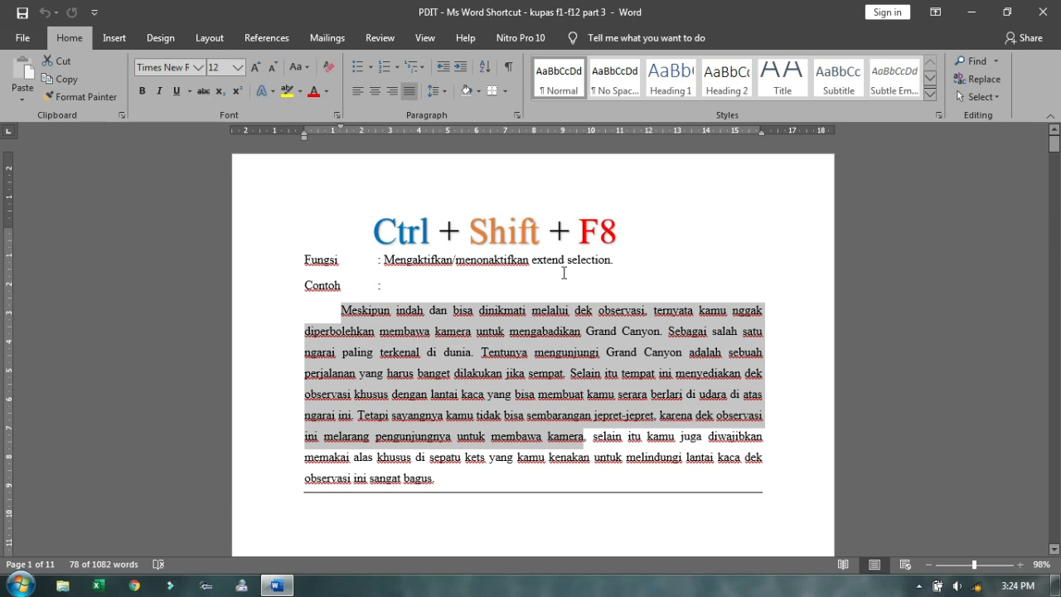
pyautogui.click(496, 340)
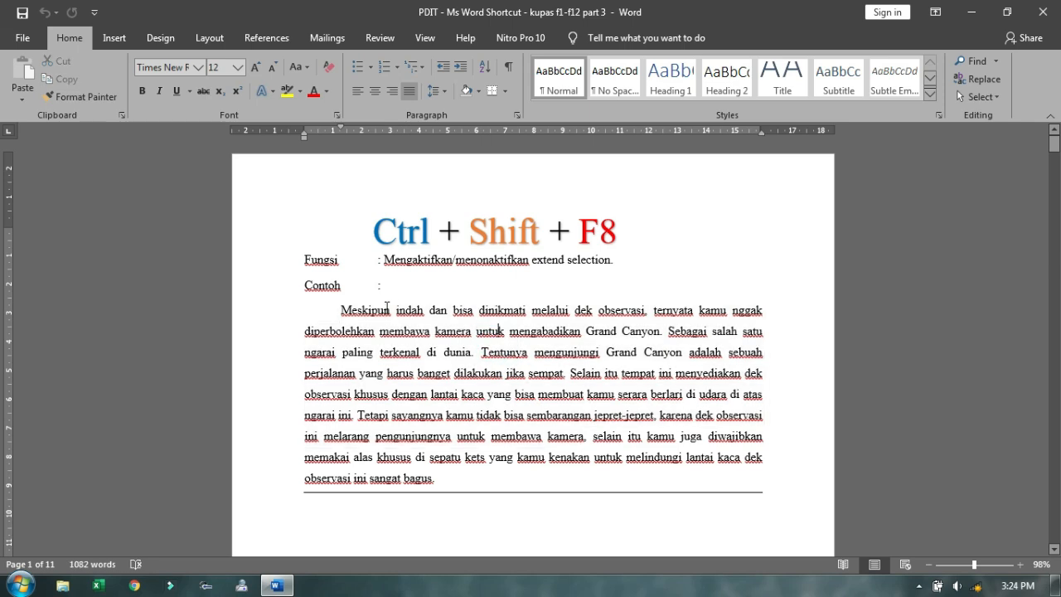
pyautogui.moveTo(342, 310); pyautogui.dragTo(505, 436)
pyautogui.click(336, 307)
pyautogui.moveTo(336, 308); pyautogui.dragTo(572, 413)
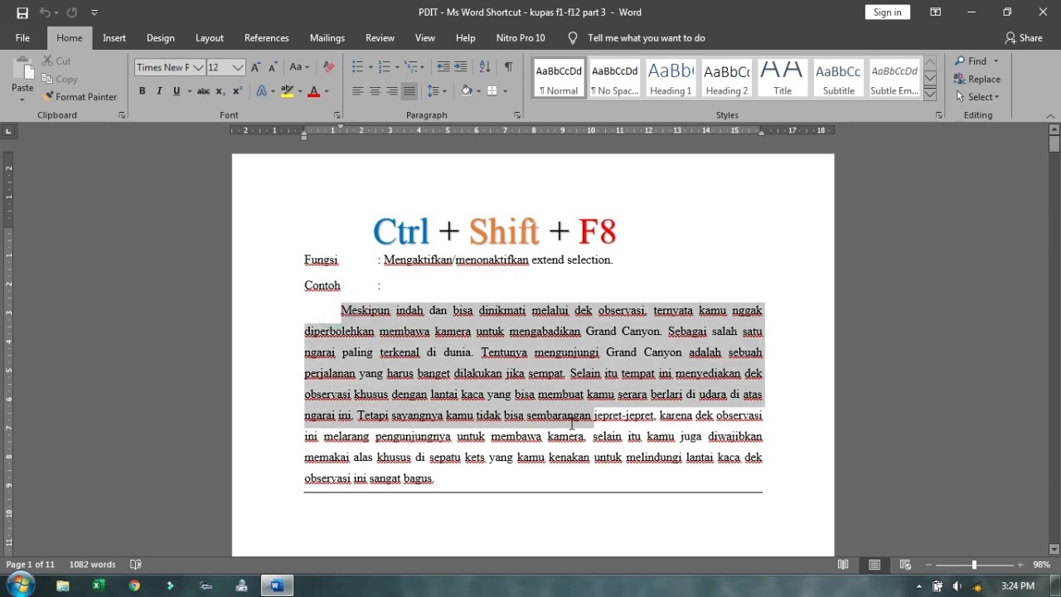
pyautogui.click(377, 331)
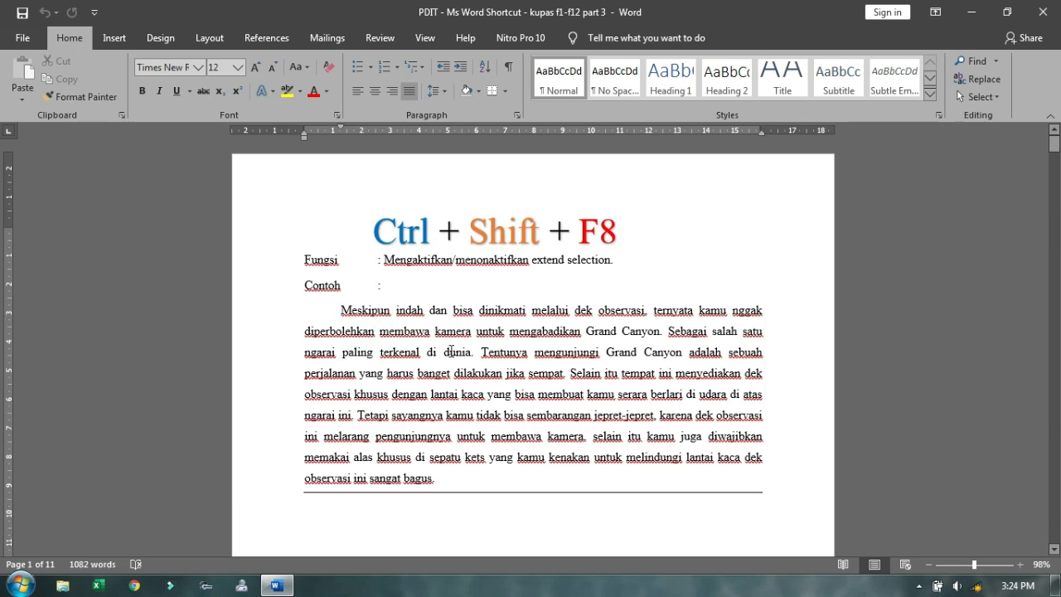
# Step: Activate column extend selection at "terkenal" and stretch the rectangular block to the right edge and back to the left edge of the paragraph
pyautogui.click(178, 240)
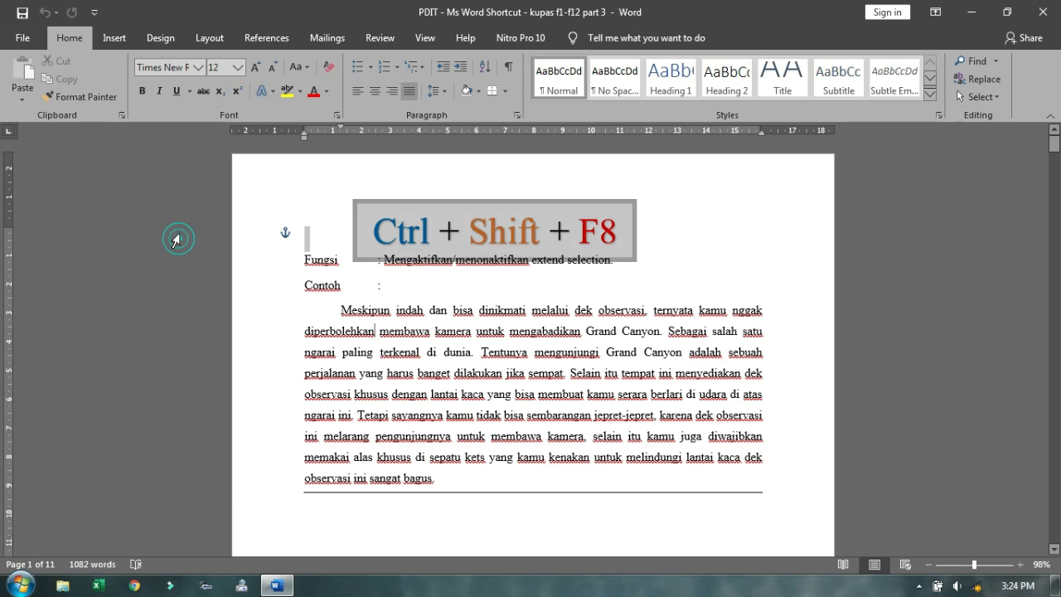
pyautogui.click(406, 348)
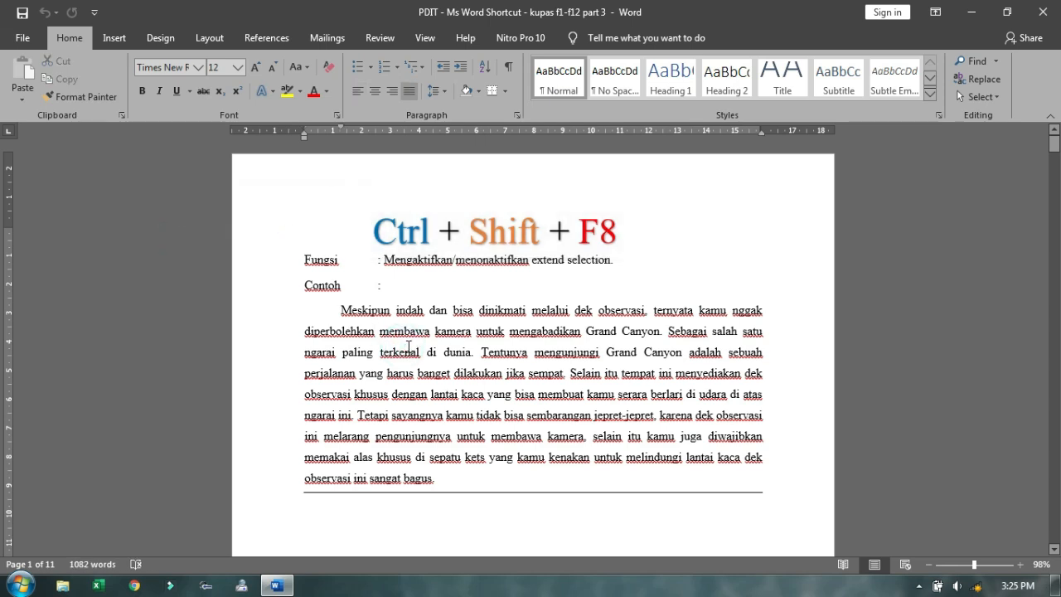
pyautogui.hotkey('ctrl', 'shift', 'F8')
pyautogui.moveTo(406, 348); pyautogui.dragTo(733, 396)
pyautogui.moveTo(365, 321); pyautogui.dragTo(763, 428)
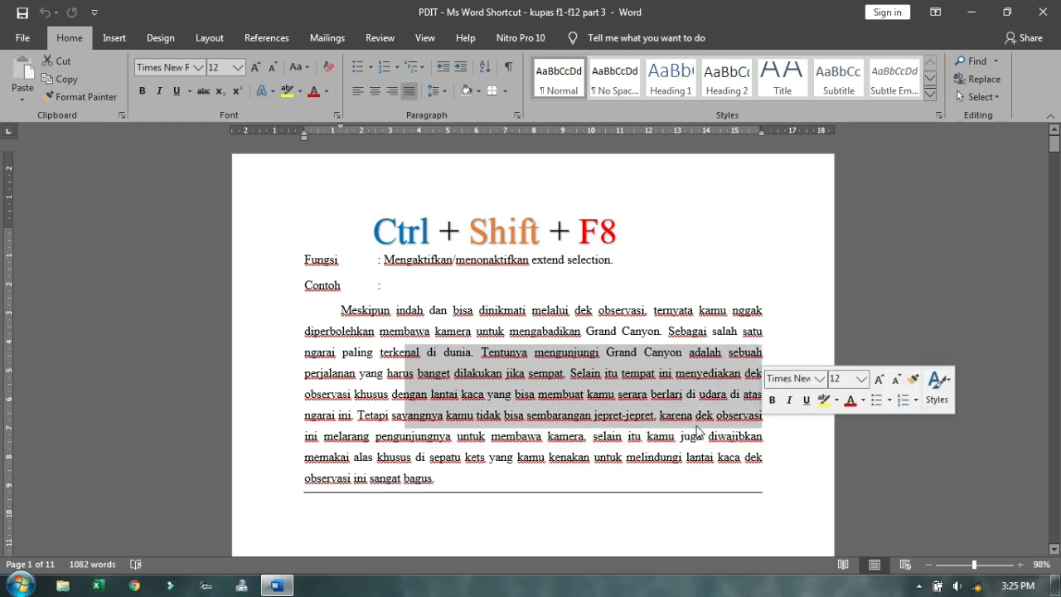
pyautogui.moveTo(334, 355); pyautogui.dragTo(299, 432)
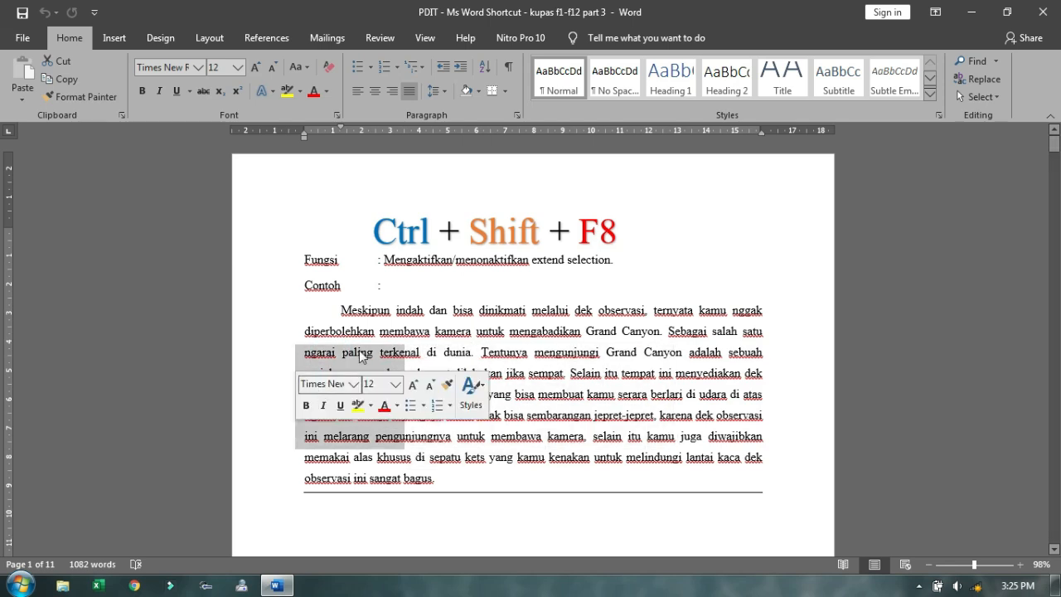
# Step: Extend rectangular blocks of different widths from the start of the paragraph's third line over the lines below, and end the selection
pyautogui.click(381, 321)
pyautogui.moveTo(302, 353); pyautogui.dragTo(732, 416)
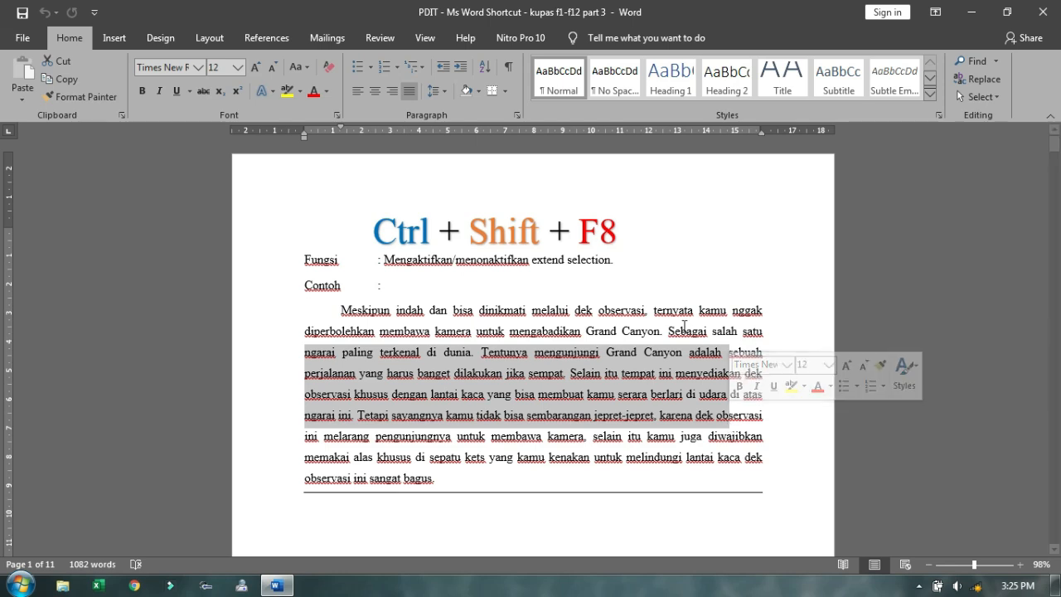
pyautogui.click(525, 362)
pyautogui.moveTo(407, 319); pyautogui.dragTo(577, 442)
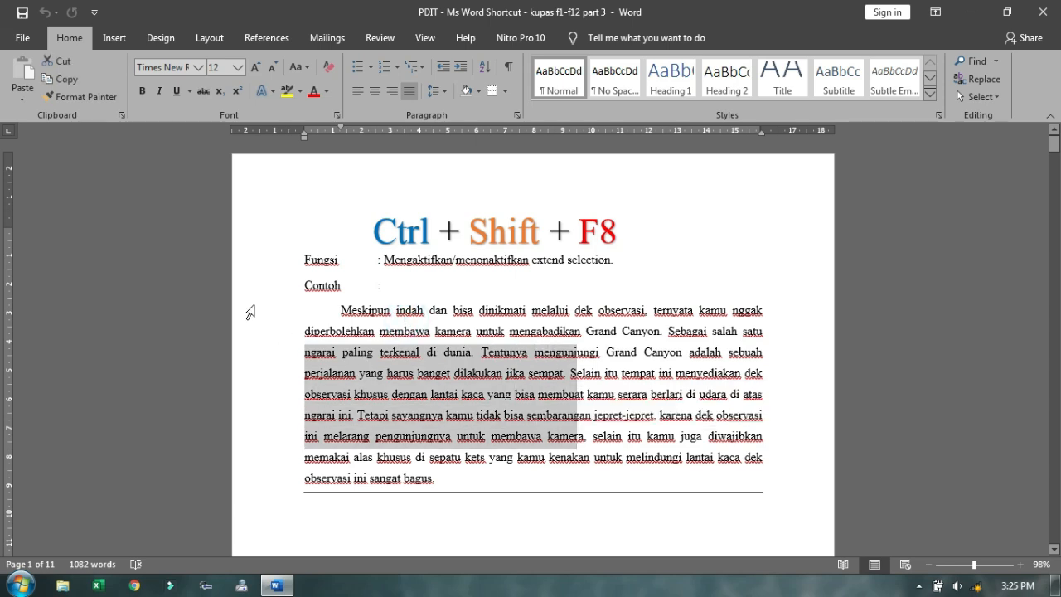
pyautogui.click(196, 219)
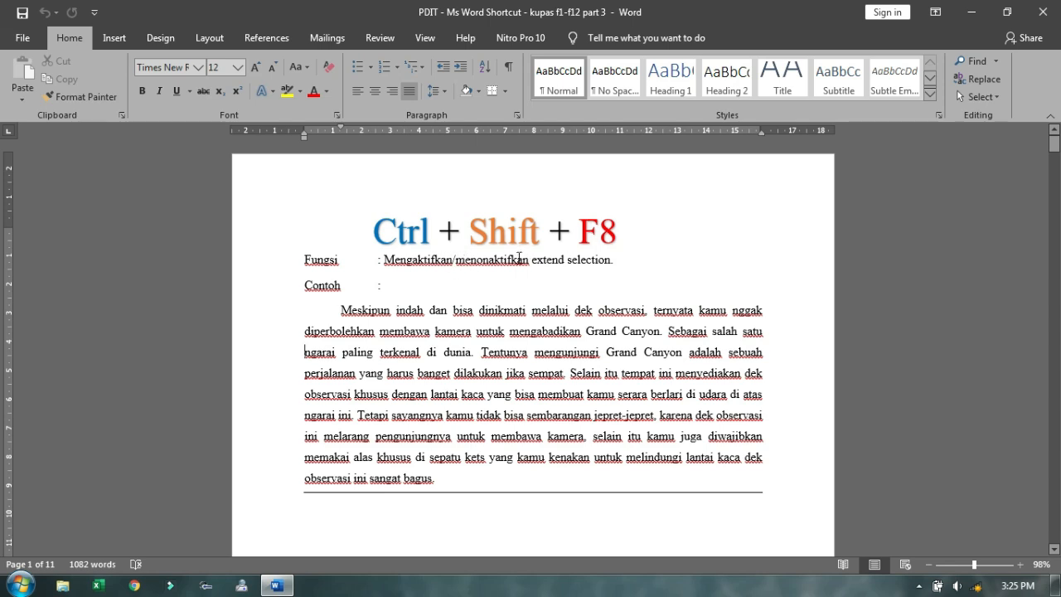
pyautogui.moveTo(356, 339); pyautogui.dragTo(558, 426)
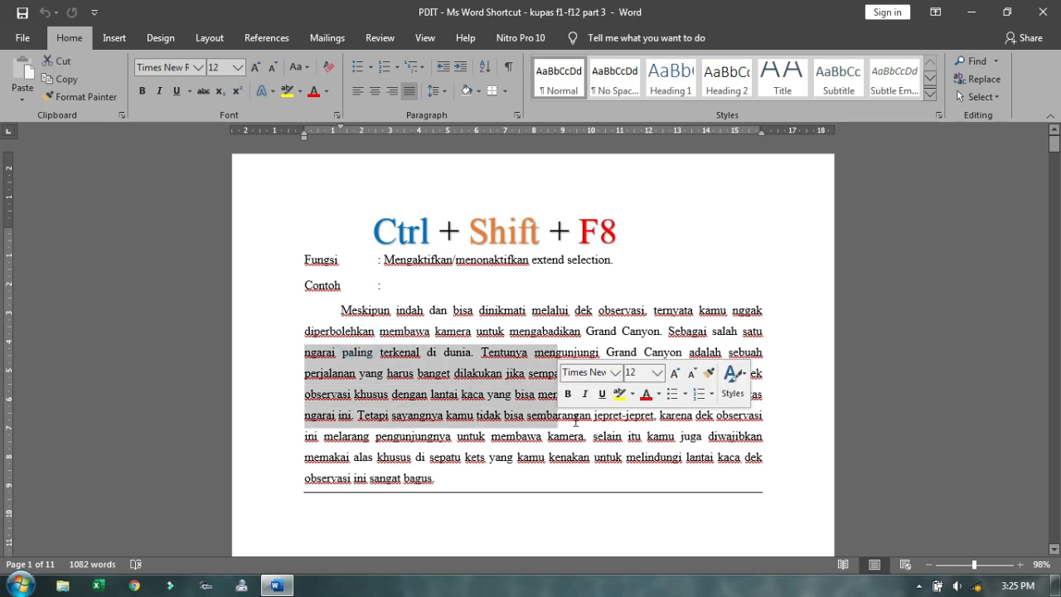
pyautogui.press('Left')
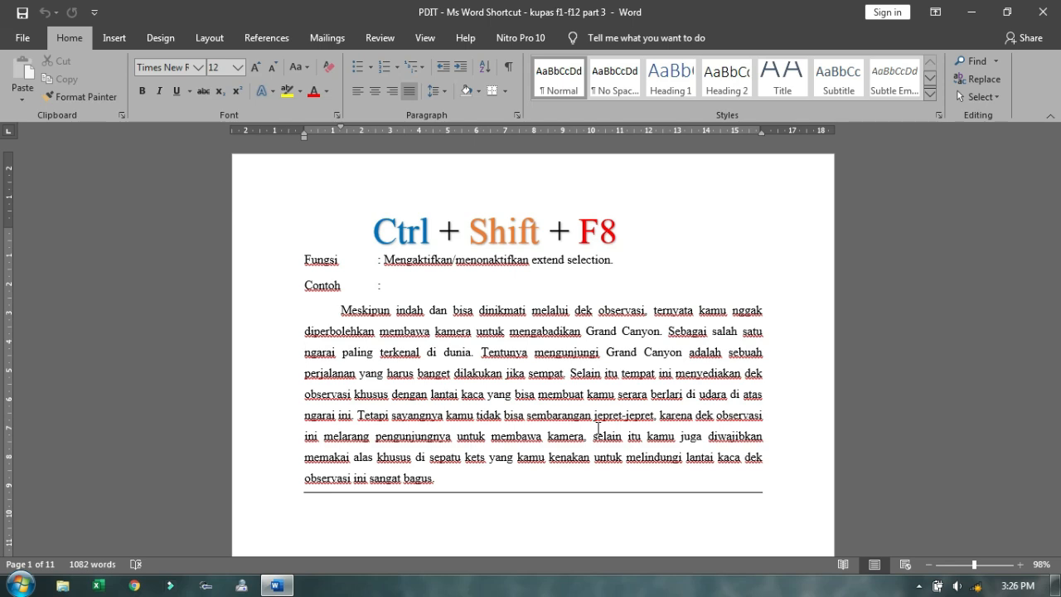
# Step: Select running text from "Meskipun" down through the paragraph in the ordinary way for comparison, and clear the selection
pyautogui.moveTo(382, 336); pyautogui.dragTo(539, 406)
pyautogui.click(432, 331)
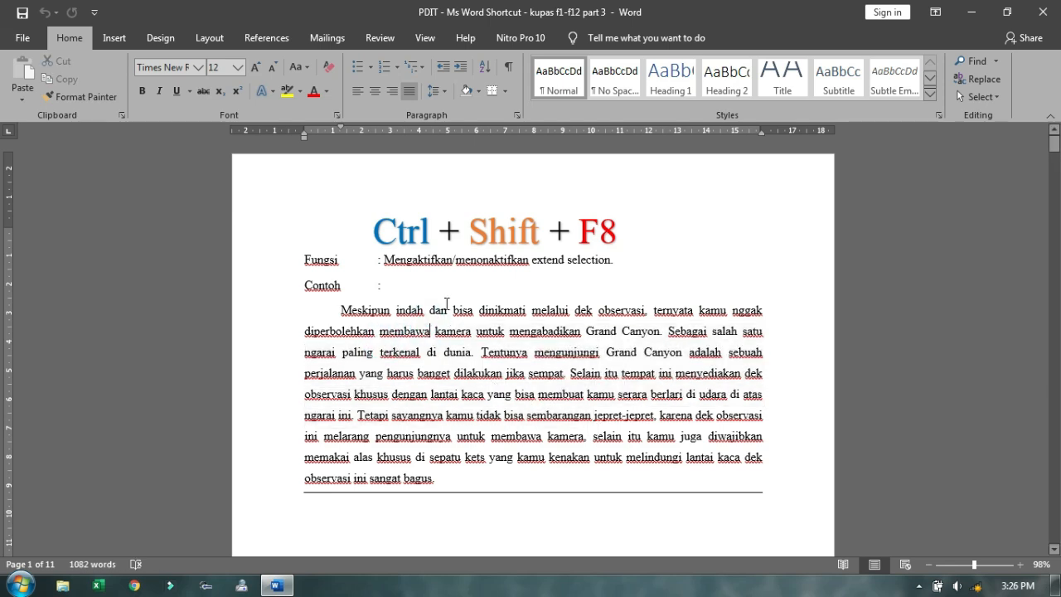
pyautogui.moveTo(352, 309); pyautogui.dragTo(487, 444)
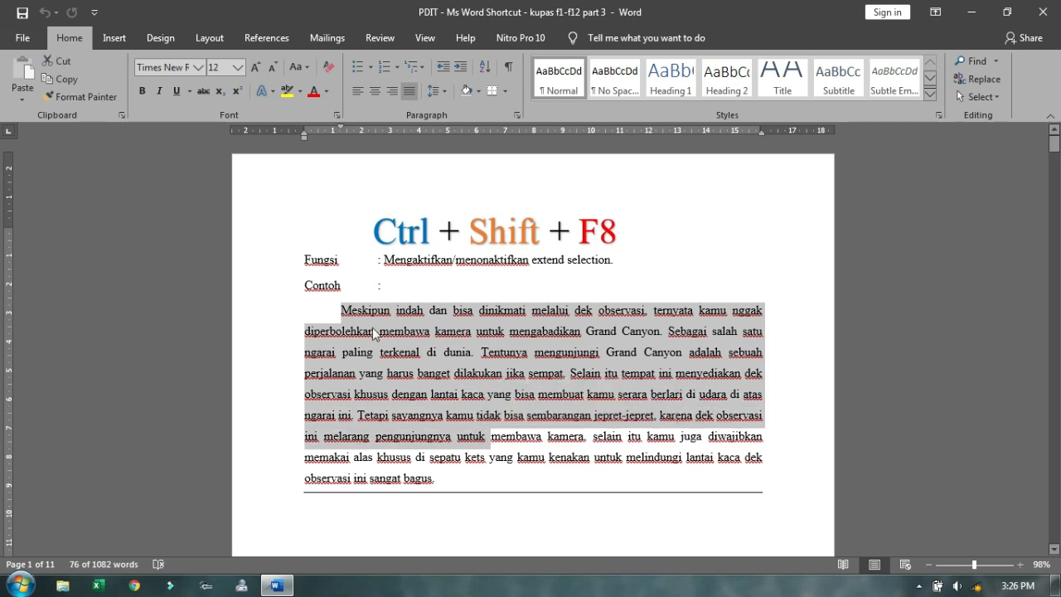
pyautogui.click(467, 386)
pyautogui.moveTo(343, 307); pyautogui.dragTo(339, 403)
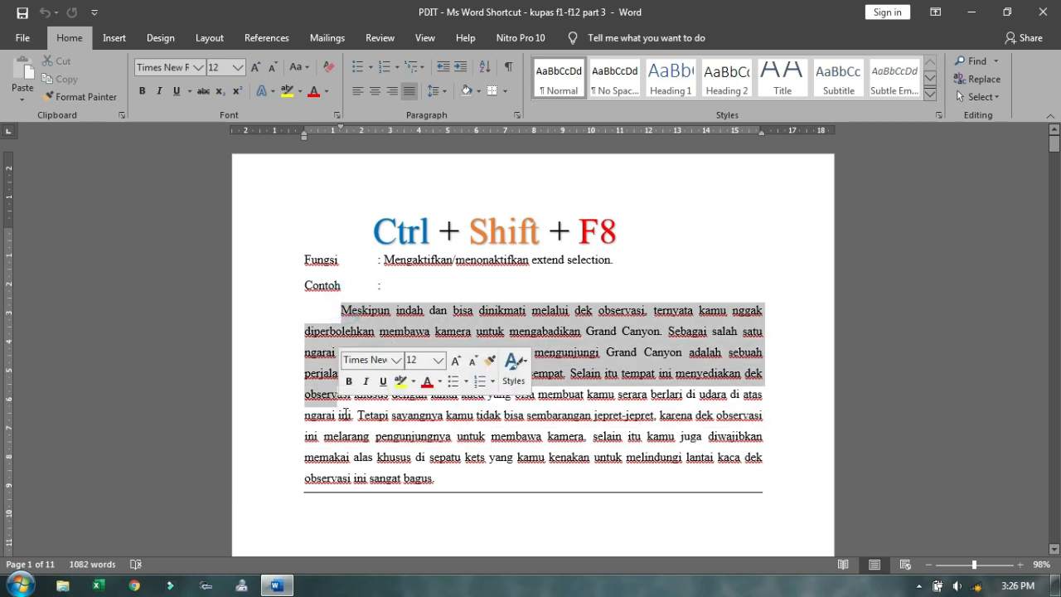
pyautogui.click(506, 453)
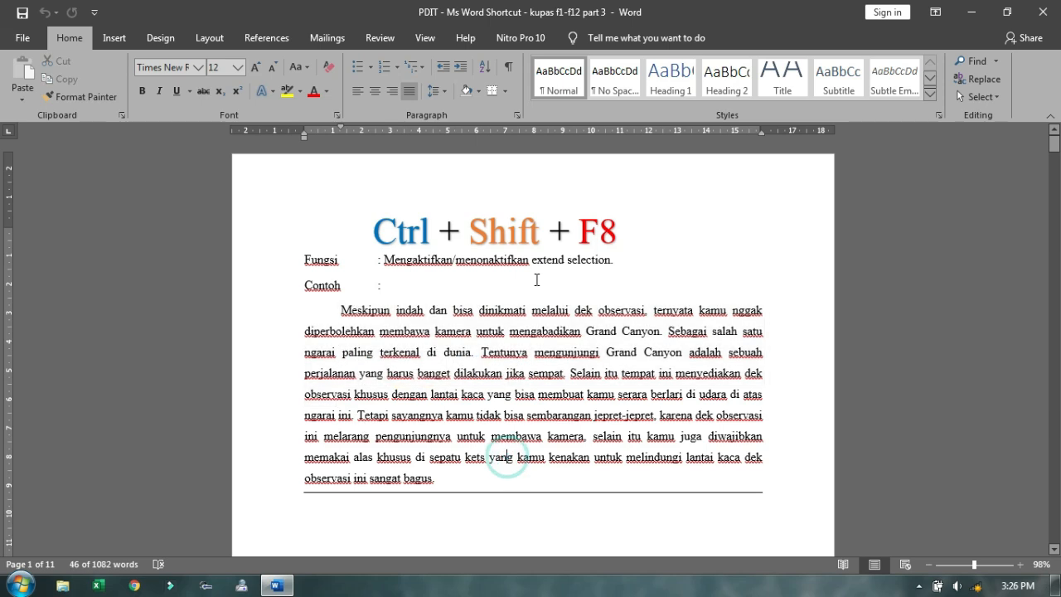
# Step: Review the Ctrl + Shift + F8 heading line and its Fungsi description by highlighting each, and clear the highlight
pyautogui.click(202, 234)
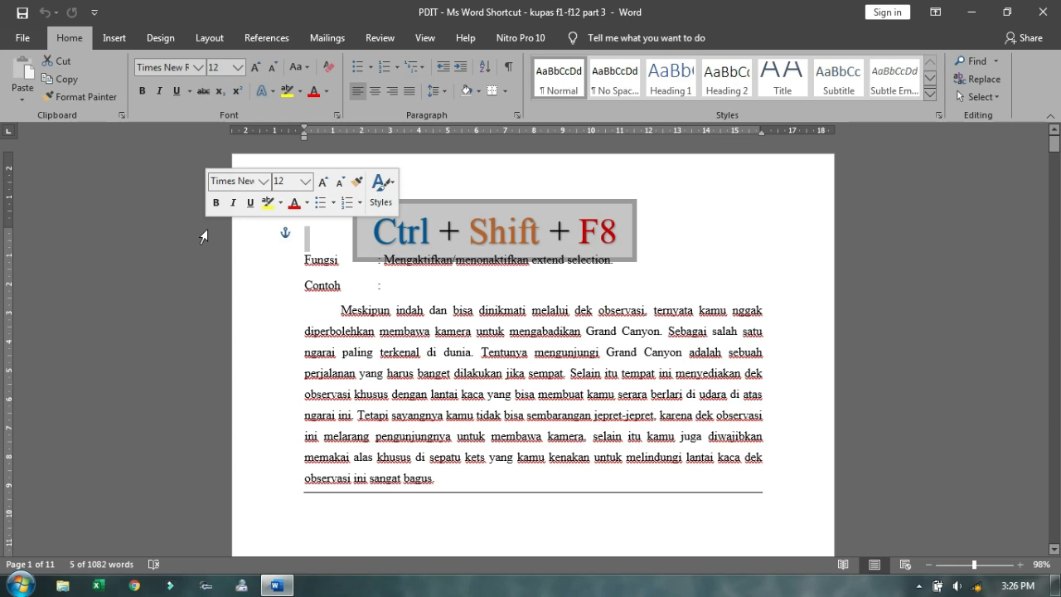
pyautogui.click(218, 264)
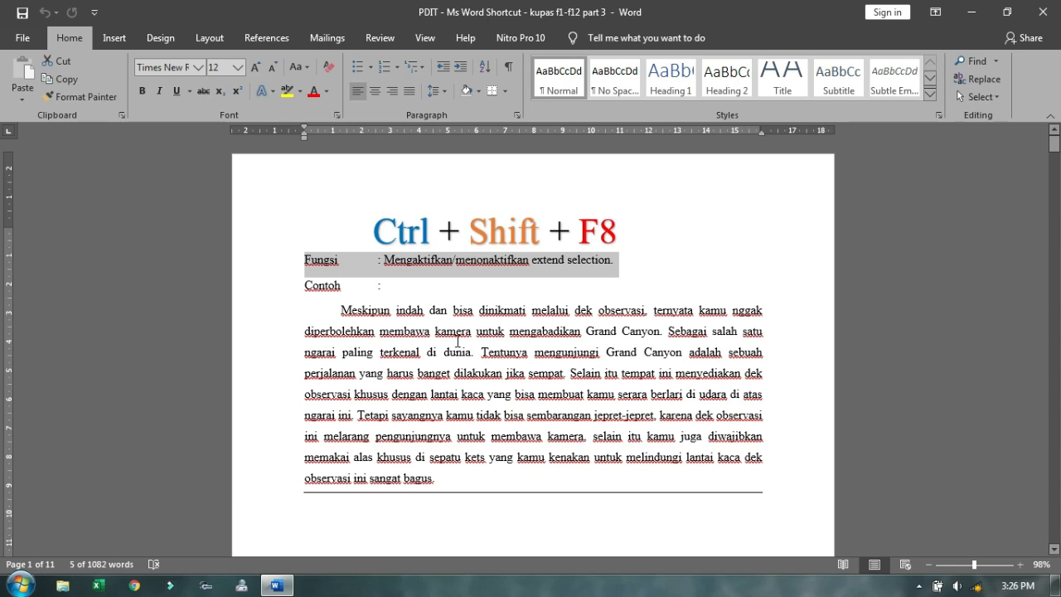
pyautogui.click(205, 223)
pyautogui.click(409, 352)
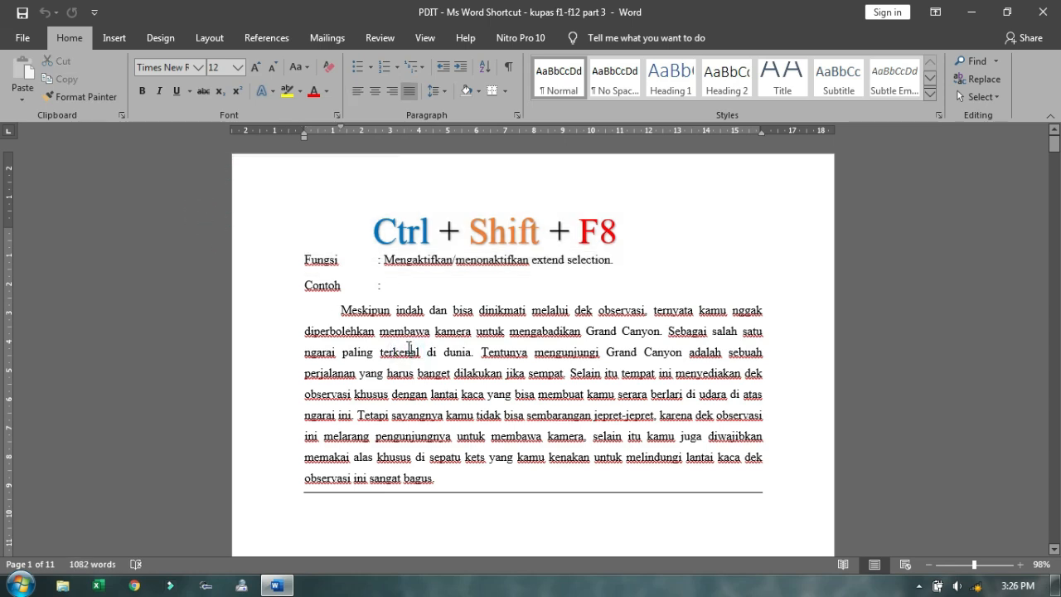
# Step: Go to the F8 section on page 2 and highlight its heading line and its Fungsi line
pyautogui.scroll(-2, 410, 348)
pyautogui.scroll(-15, 410, 348)
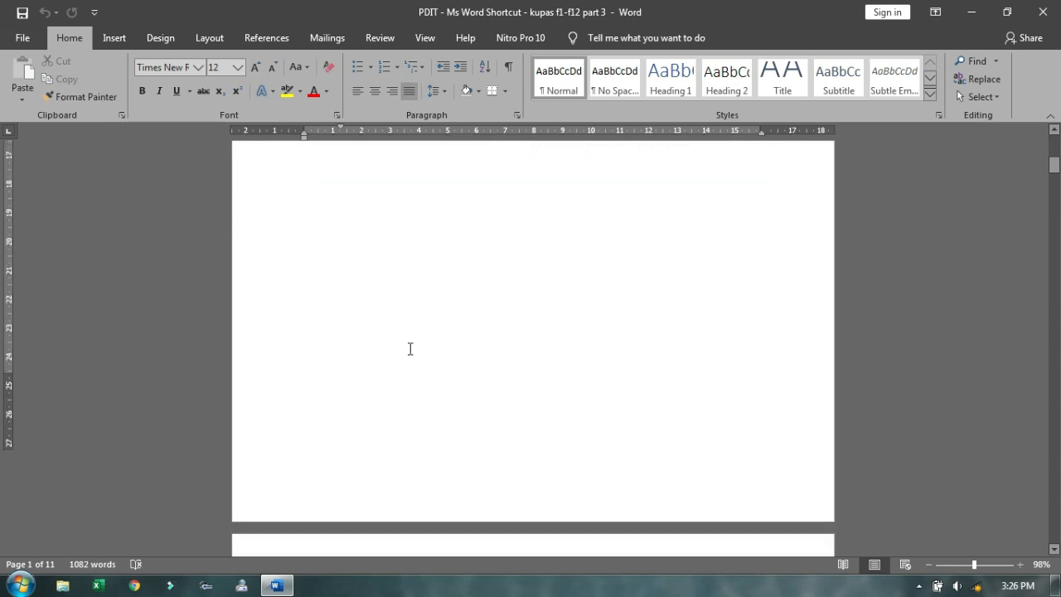
pyautogui.scroll(-2, 410, 349)
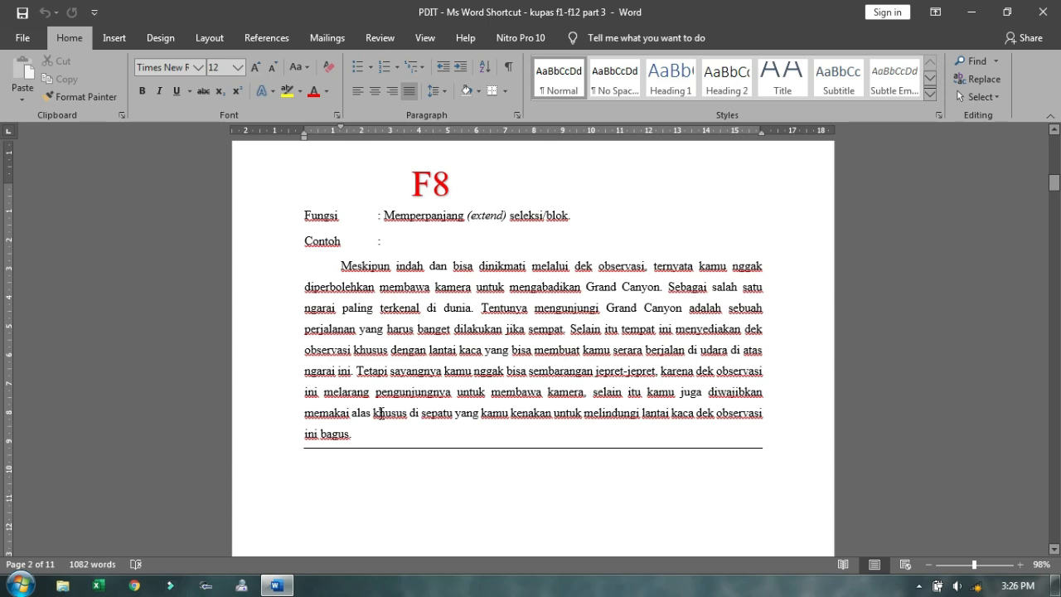
pyautogui.click(208, 173)
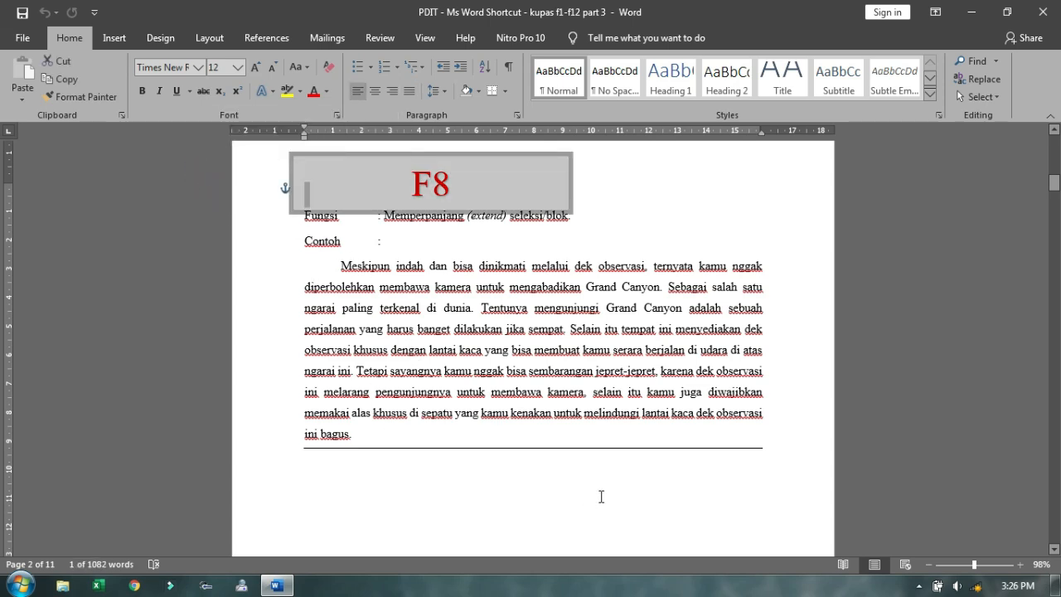
pyautogui.click(593, 412)
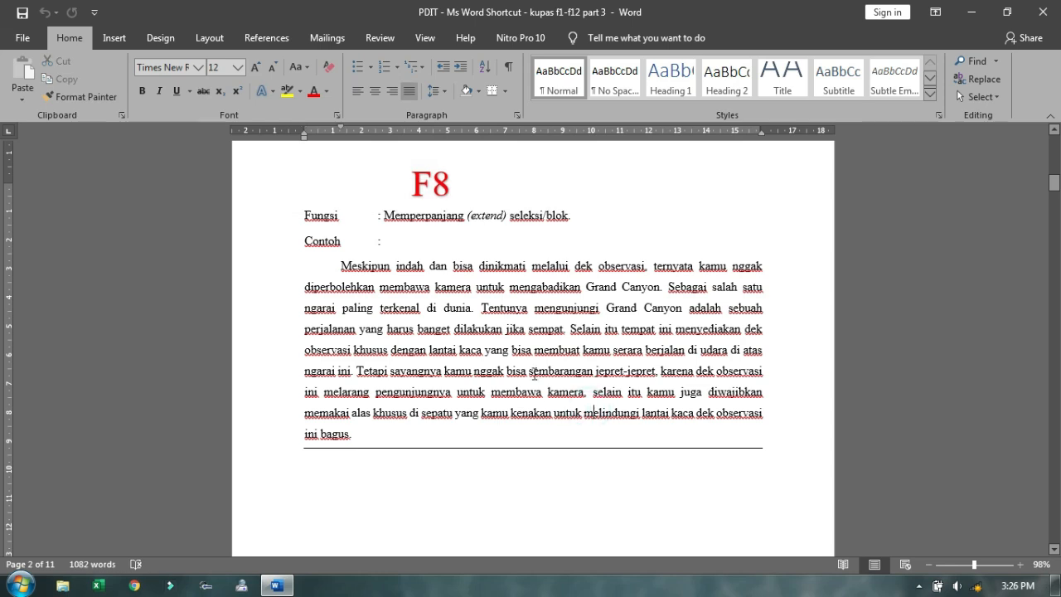
pyautogui.click(203, 216)
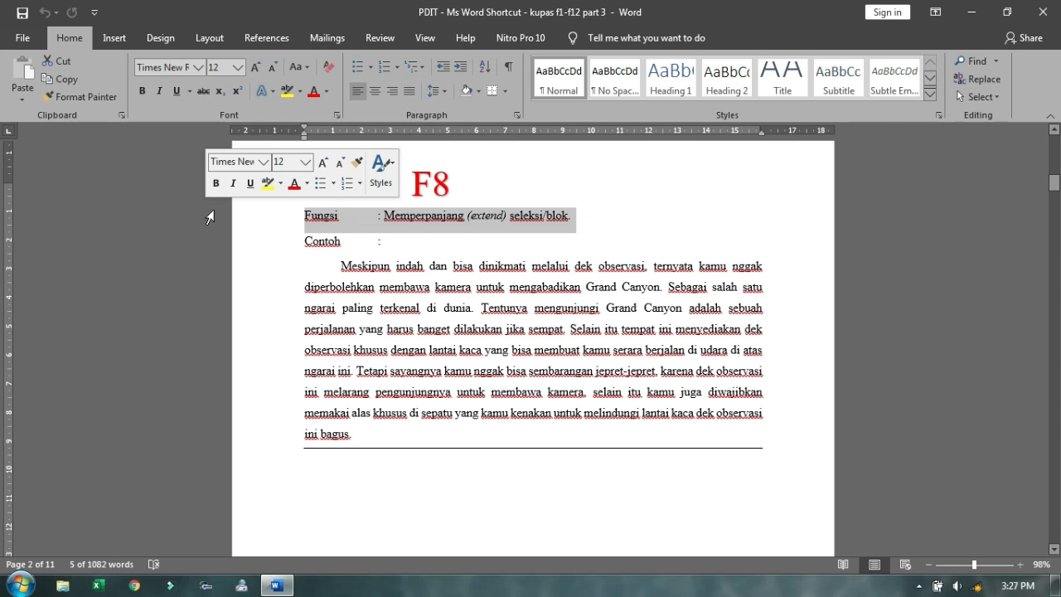
pyautogui.click(469, 350)
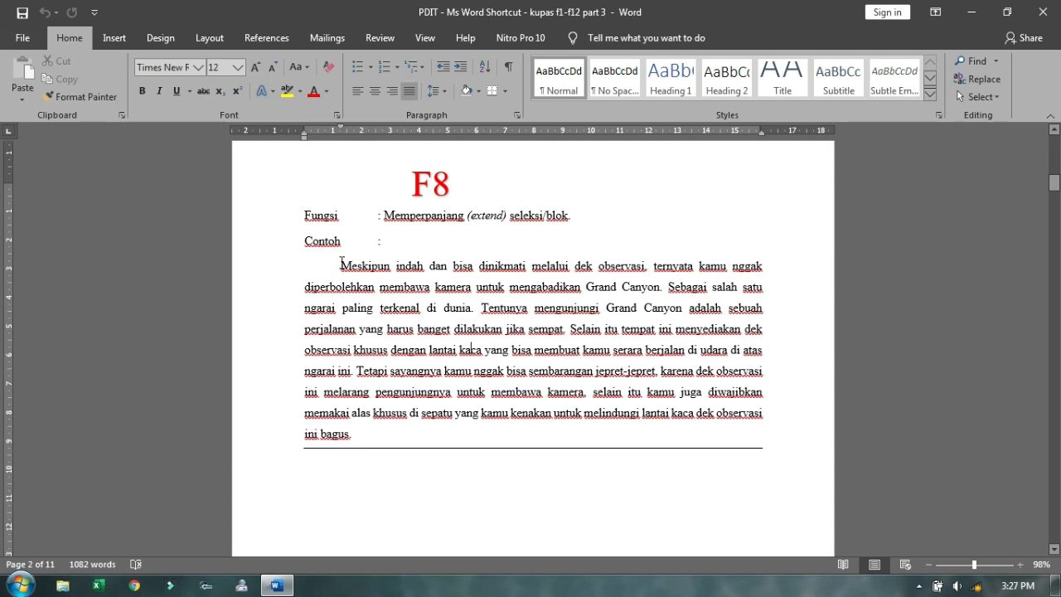
# Step: Select the first sentence of the F8 example paragraph, from "Meskipun" to "Grand Canyon."
pyautogui.moveTo(340, 266); pyautogui.dragTo(668, 288)
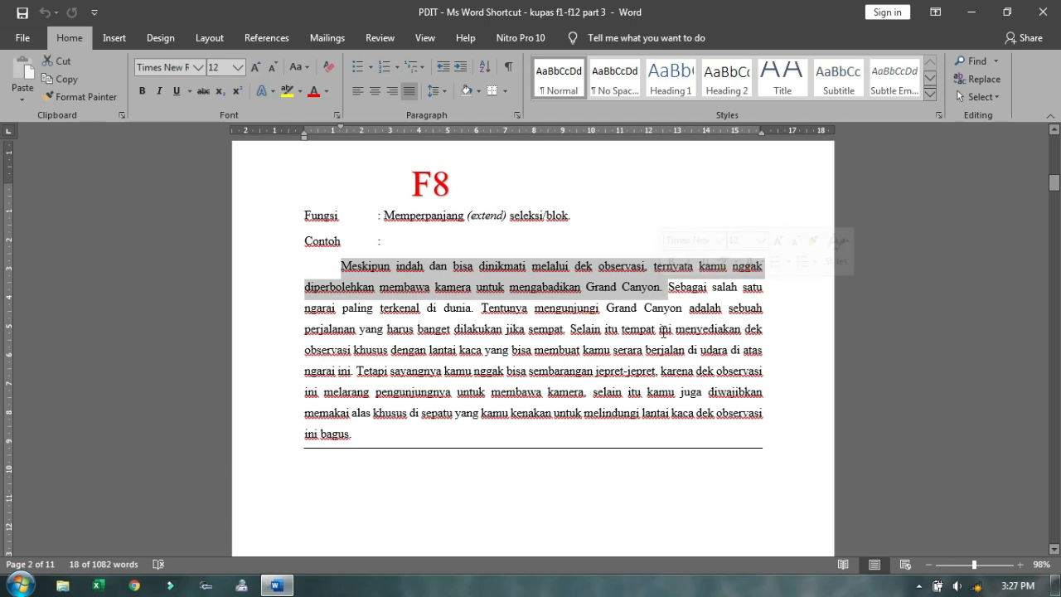
pyautogui.click(337, 267)
pyautogui.moveTo(341, 265); pyautogui.dragTo(548, 330)
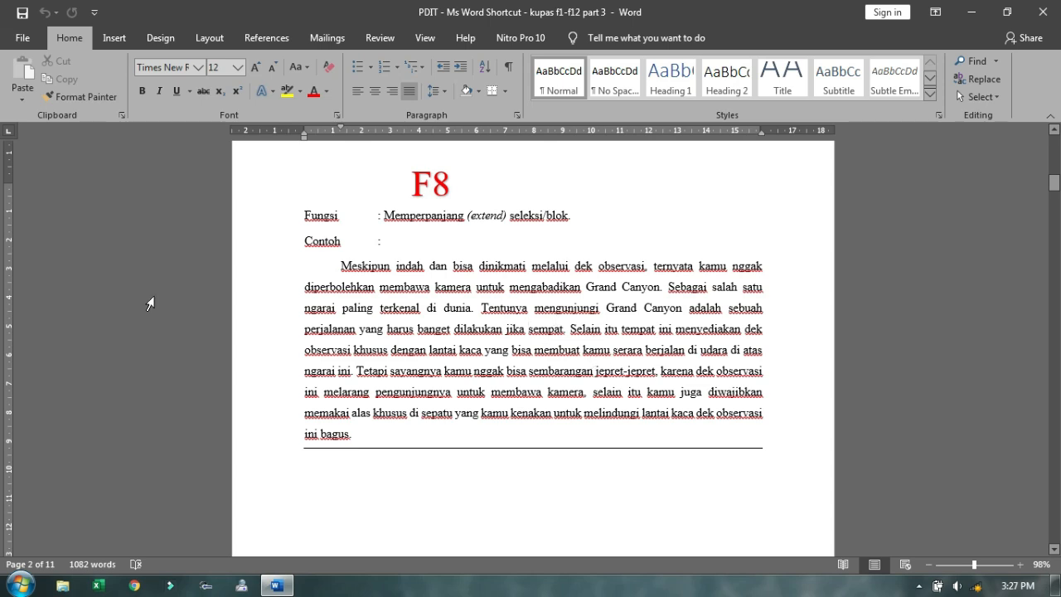
pyautogui.moveTo(340, 265); pyautogui.dragTo(666, 292)
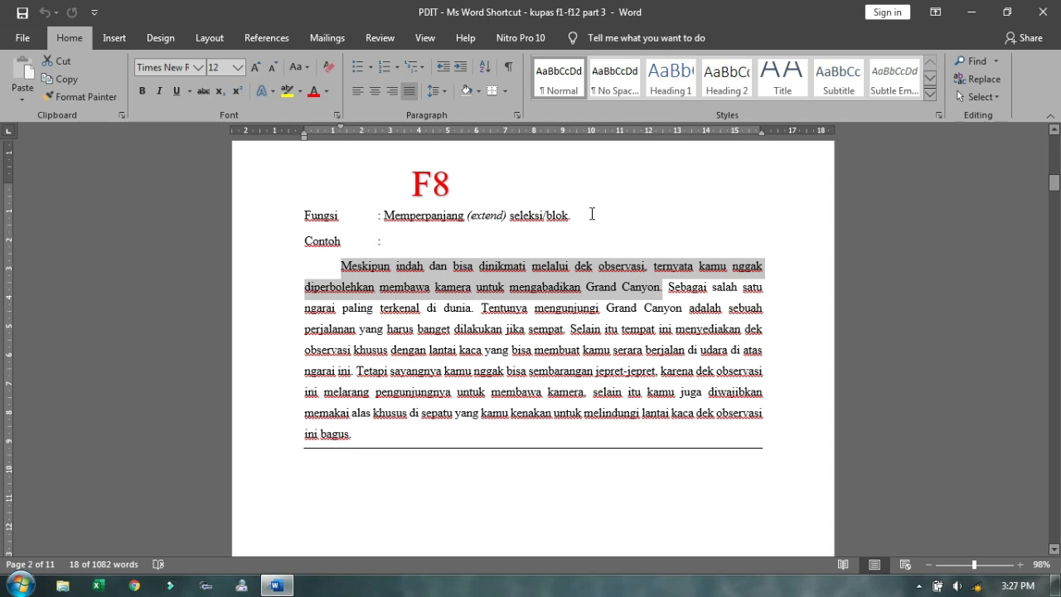
# Step: Extend the first-sentence selection to the whole F8 example paragraph with F8, and shift the selection's end to earlier points in the paragraph
pyautogui.press('Right')
pyautogui.press('F8')
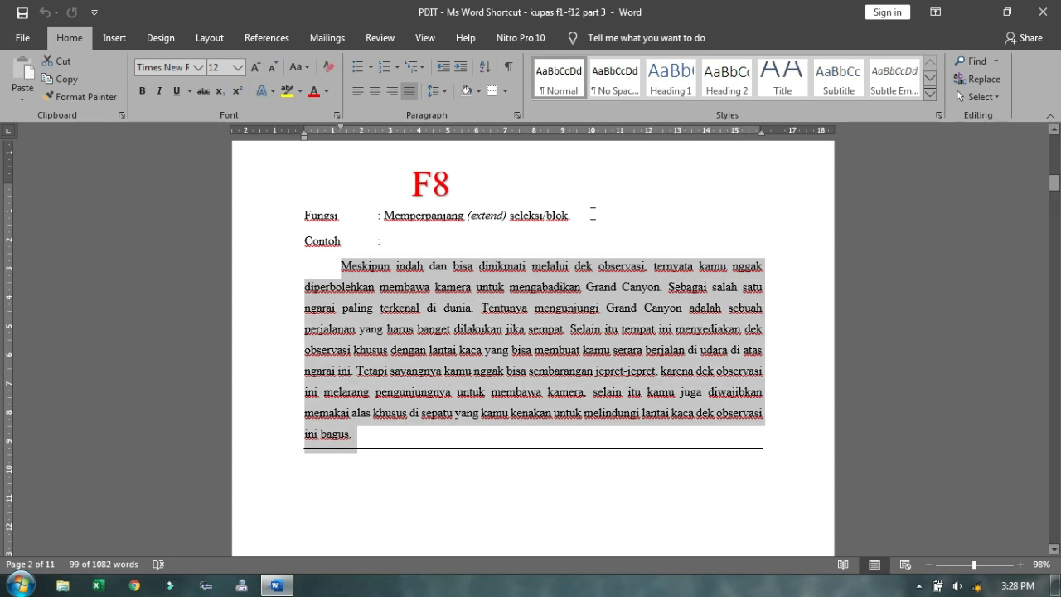
pyautogui.click(610, 315)
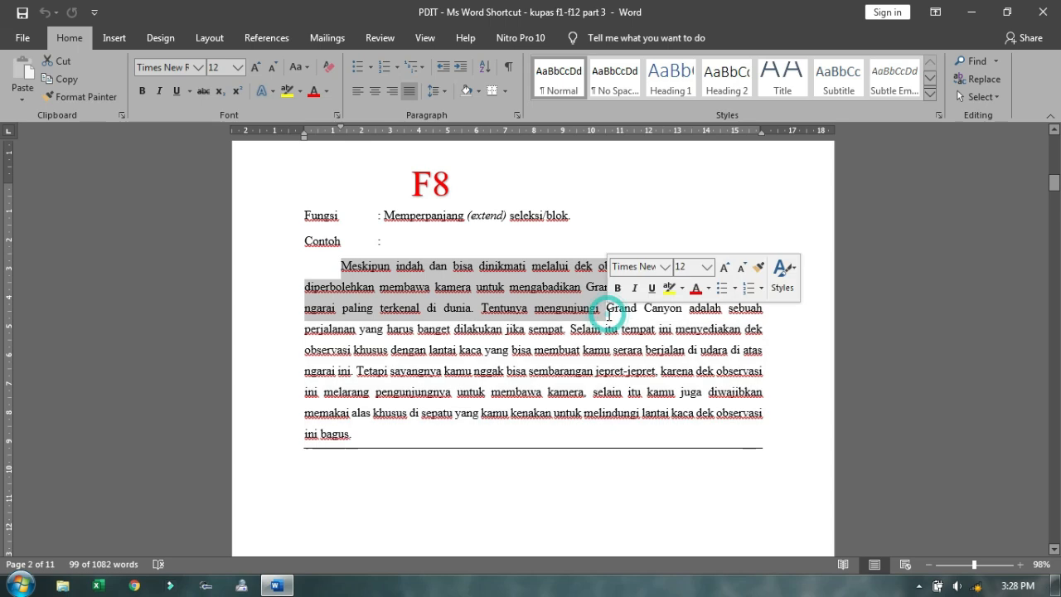
pyautogui.click(611, 371)
# Step: Extend a selection running from "Meskipun" to "ngarai ini." to the whole paragraph with F8, and shrink it back to "bisa" on the fifth line
pyautogui.moveTo(345, 260); pyautogui.dragTo(355, 377)
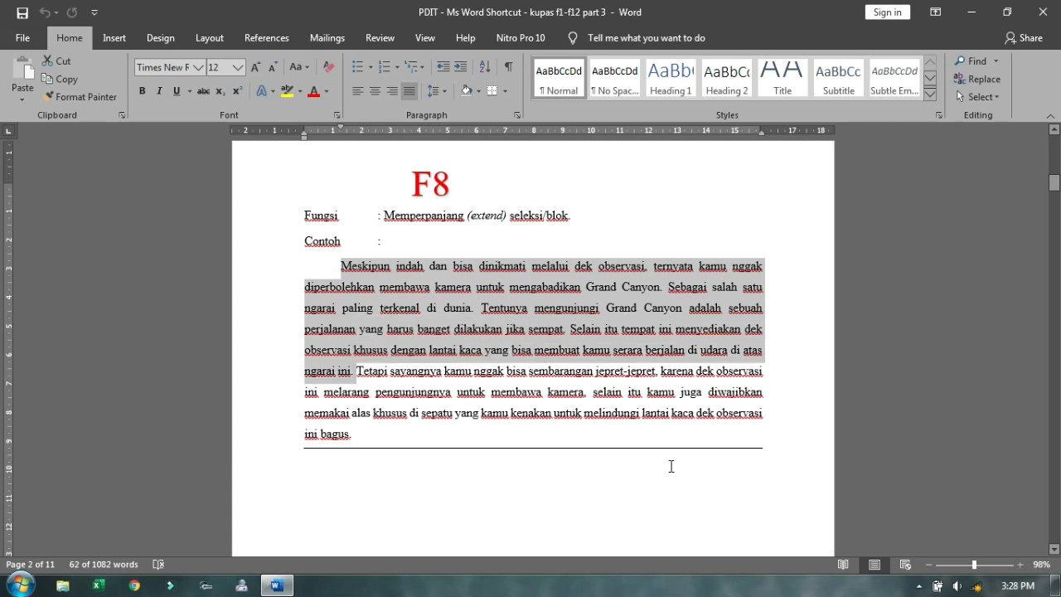
pyautogui.press('F8')
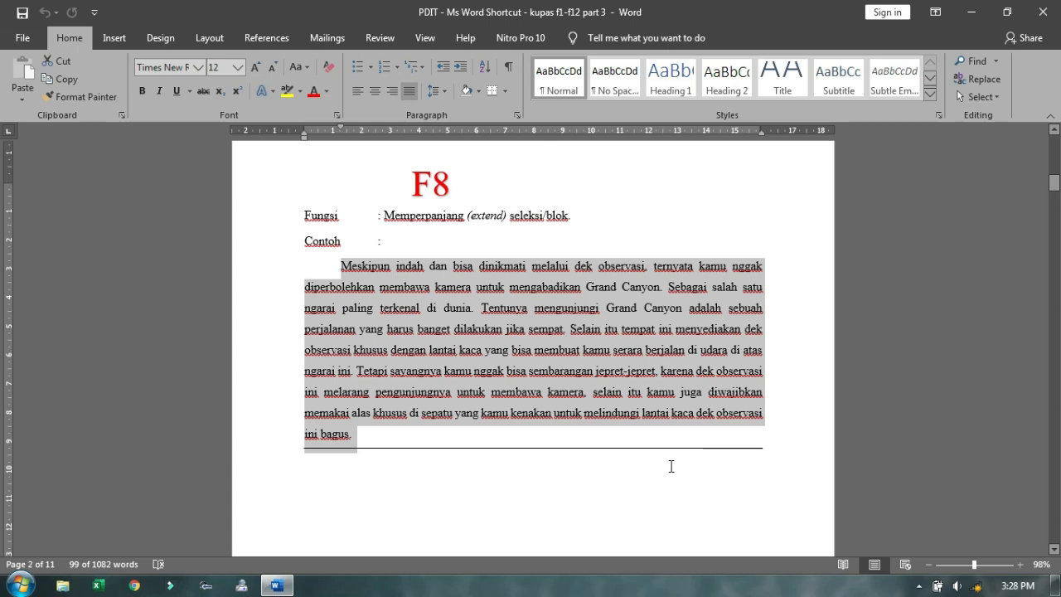
pyautogui.click(525, 362)
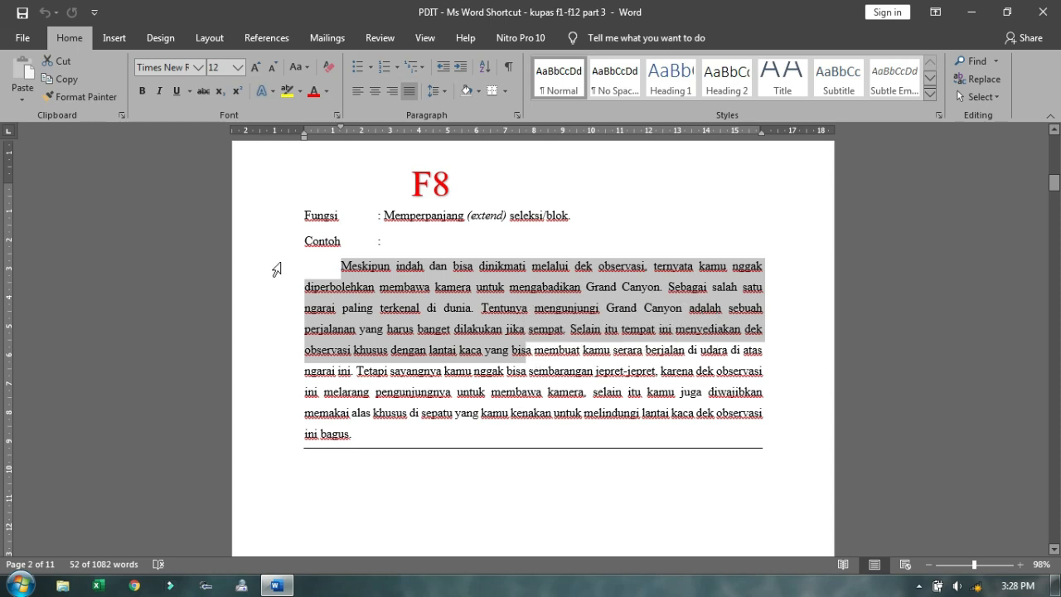
# Step: Clear the selection and select the F8 example text from "Meskipun" to "membawa" on the seventh line
pyautogui.click(350, 273)
pyautogui.click(340, 267)
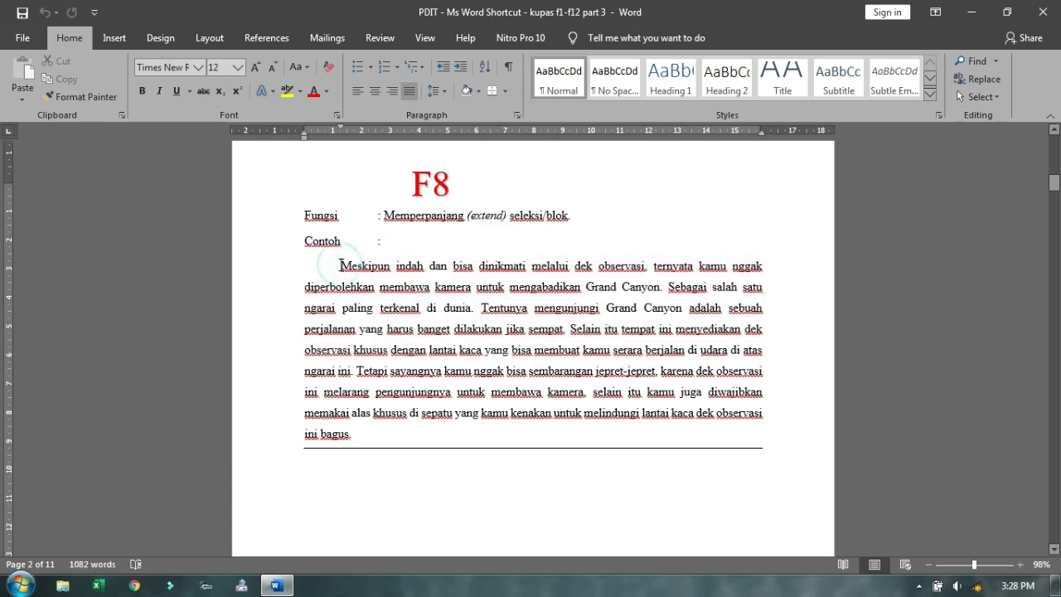
pyautogui.moveTo(340, 265); pyautogui.dragTo(546, 404)
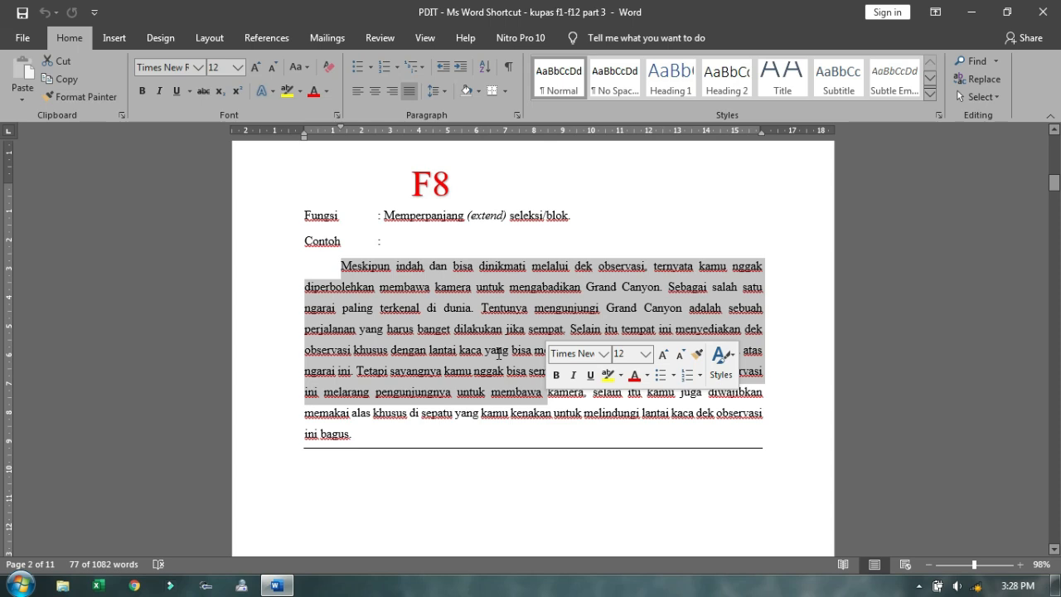
# Step: Highlight the F8 heading and Fungsi line, and grow a selection starting at "Meskipun" through successive end points to "alas" with extend mode
pyautogui.click(185, 176)
pyautogui.click(199, 212)
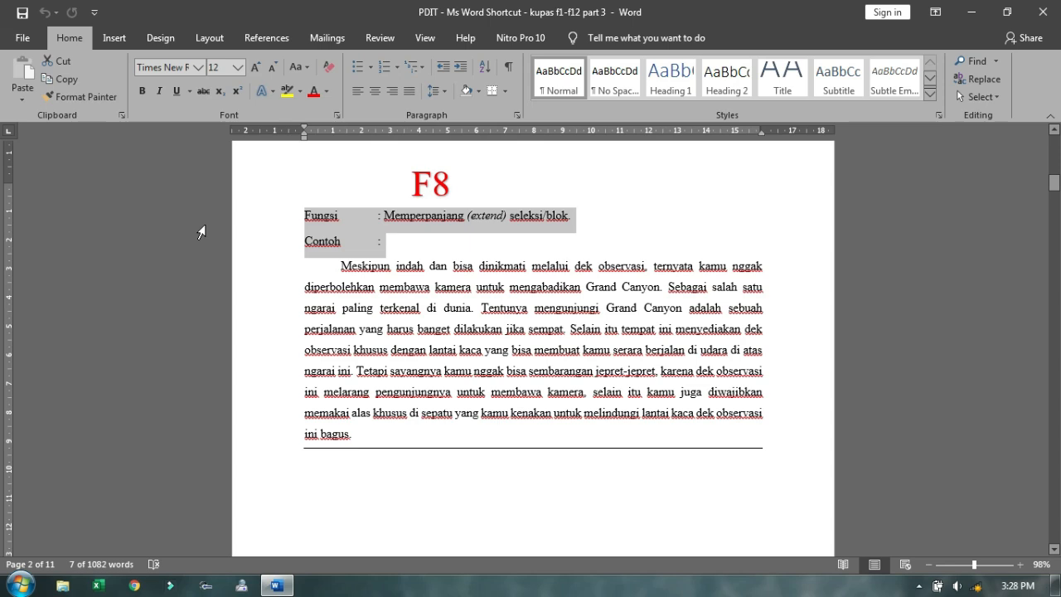
pyautogui.click(406, 309)
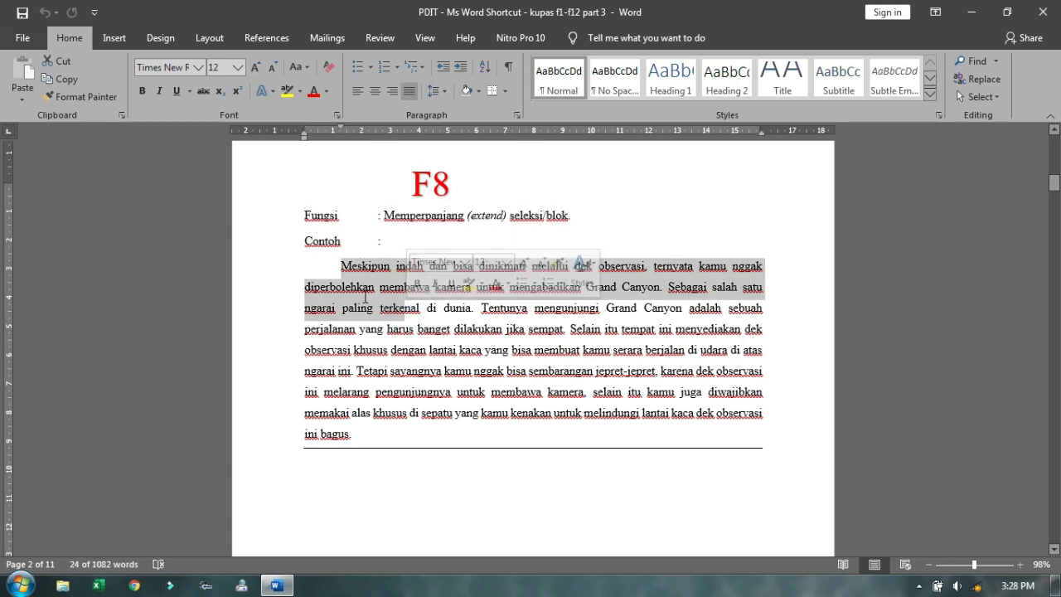
pyautogui.click(450, 330)
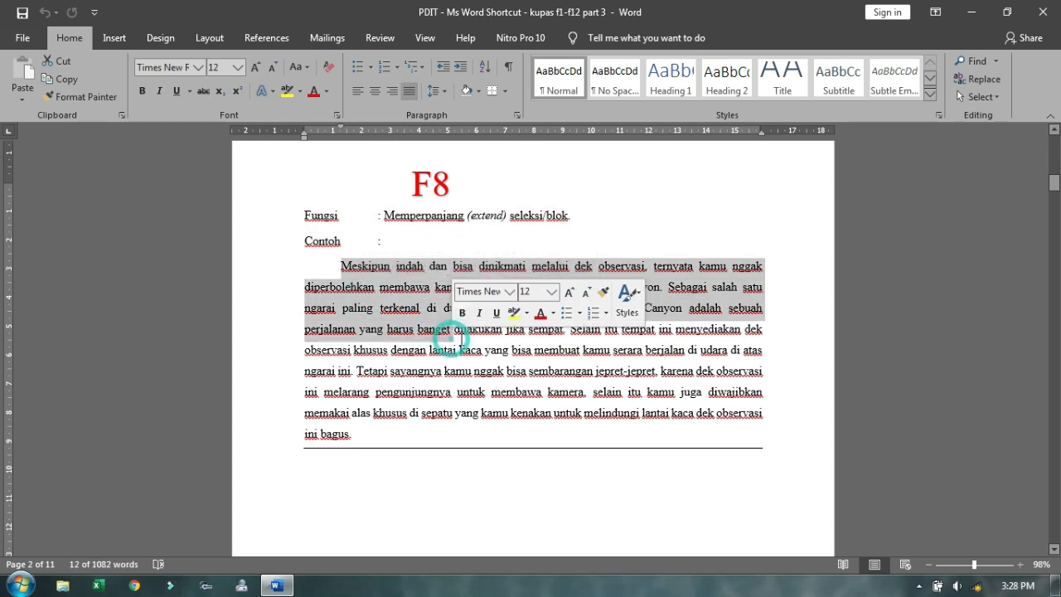
pyautogui.click(578, 381)
pyautogui.click(366, 414)
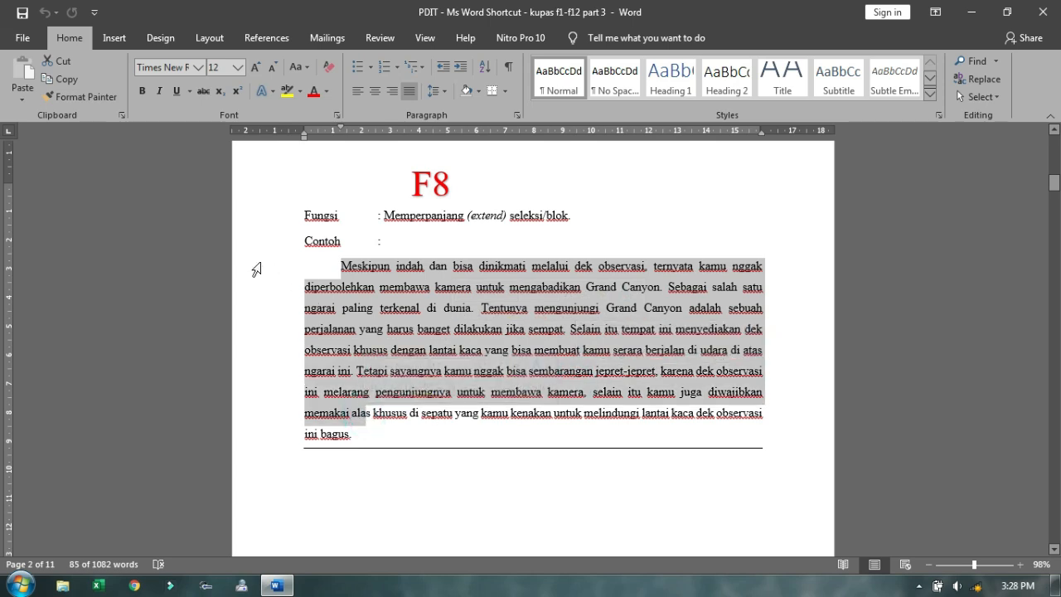
# Step: Highlight the Contoh line, and select the paragraph from "Meskipun" to "observasi" and on to "salah satu" at the end of the second line
pyautogui.click(205, 249)
pyautogui.click(634, 265)
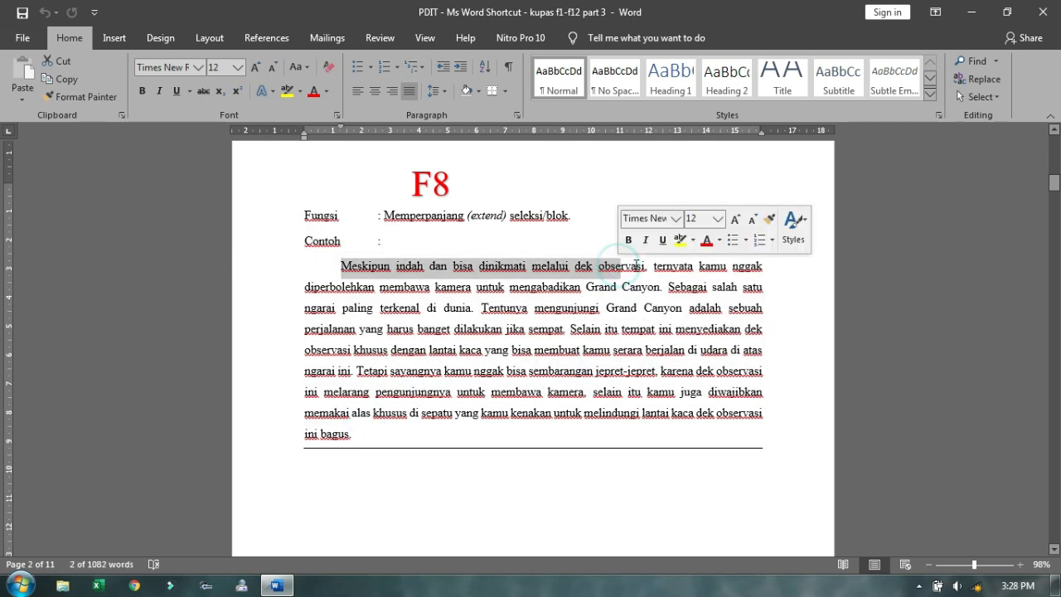
pyautogui.click(999, 280)
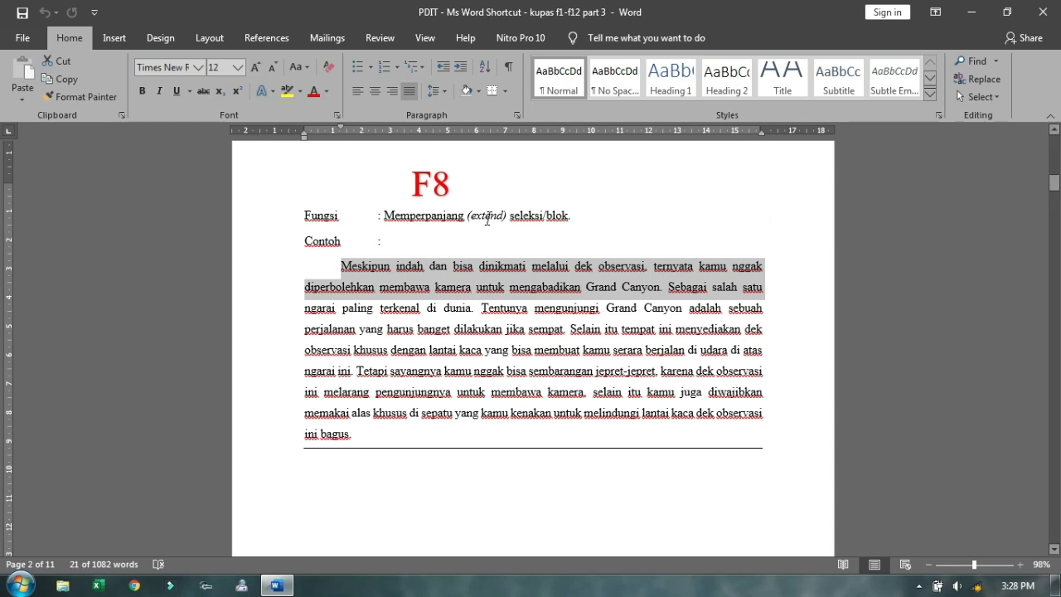
# Step: Highlight the F8 heading and Fungsi line again, and extend a selection from "Meskipun" to "Grand" and on to the paragraph's end
pyautogui.click(184, 172)
pyautogui.click(181, 201)
pyautogui.click(190, 210)
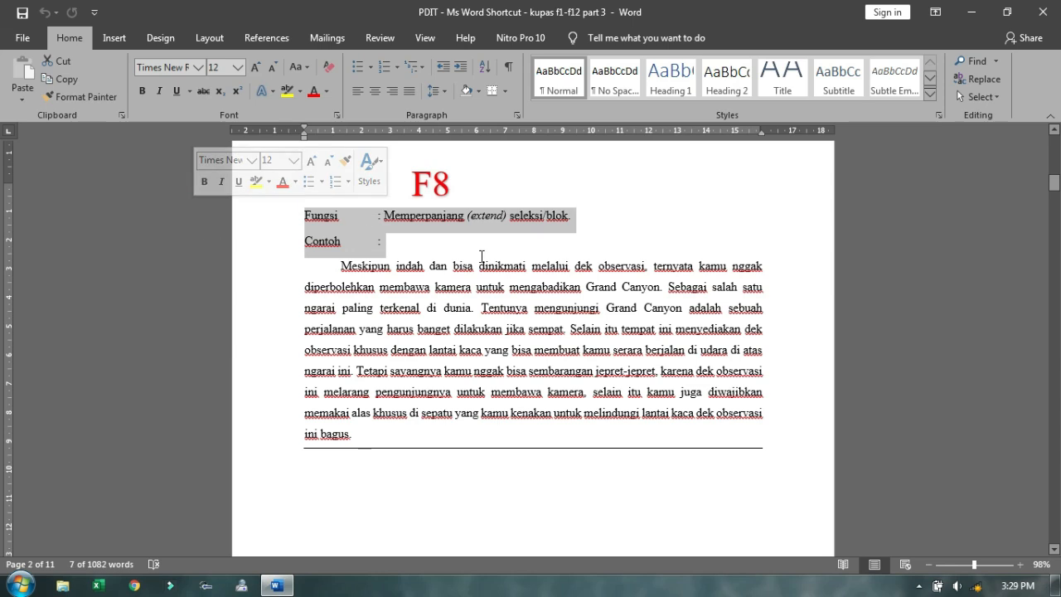
pyautogui.click(604, 287)
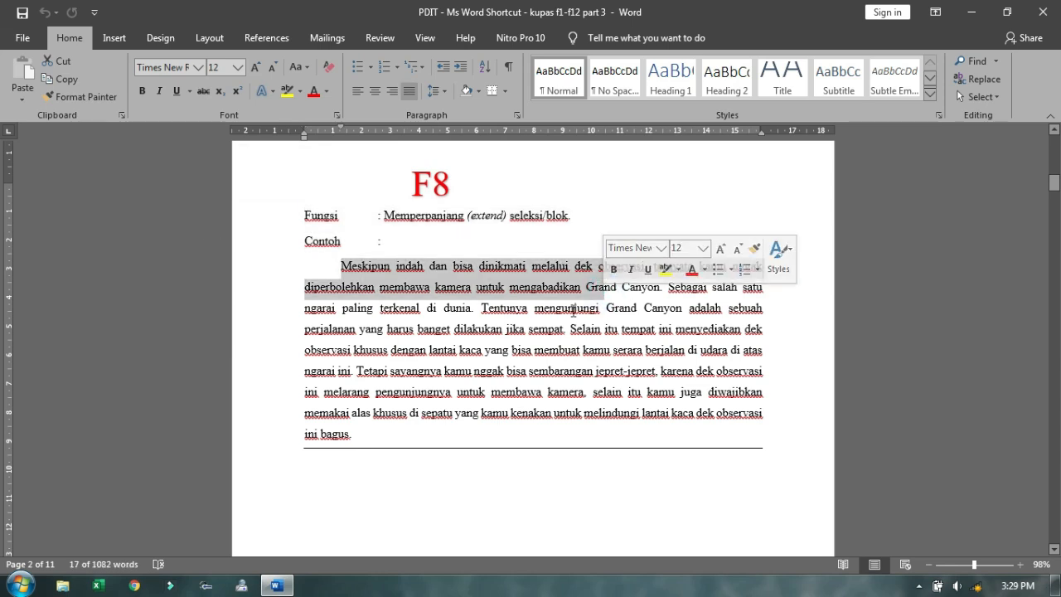
pyautogui.click(621, 467)
# Step: Go to the Shift + F8 section on page 3 and highlight its heading and its Fungsi line
pyautogui.scroll(-8, 620, 469)
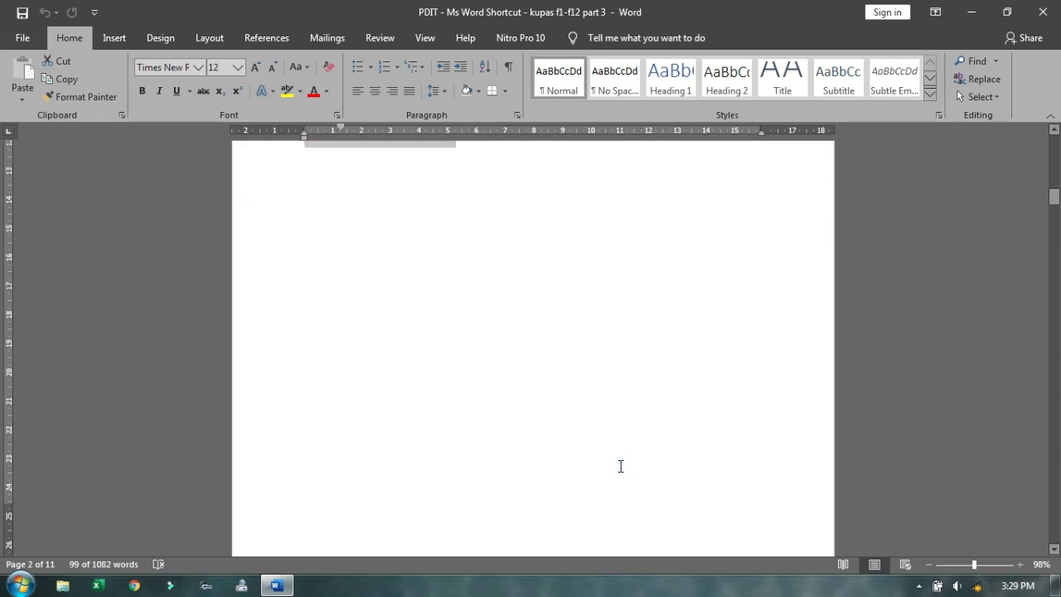
pyautogui.scroll(-8, 620, 467)
pyautogui.click(573, 375)
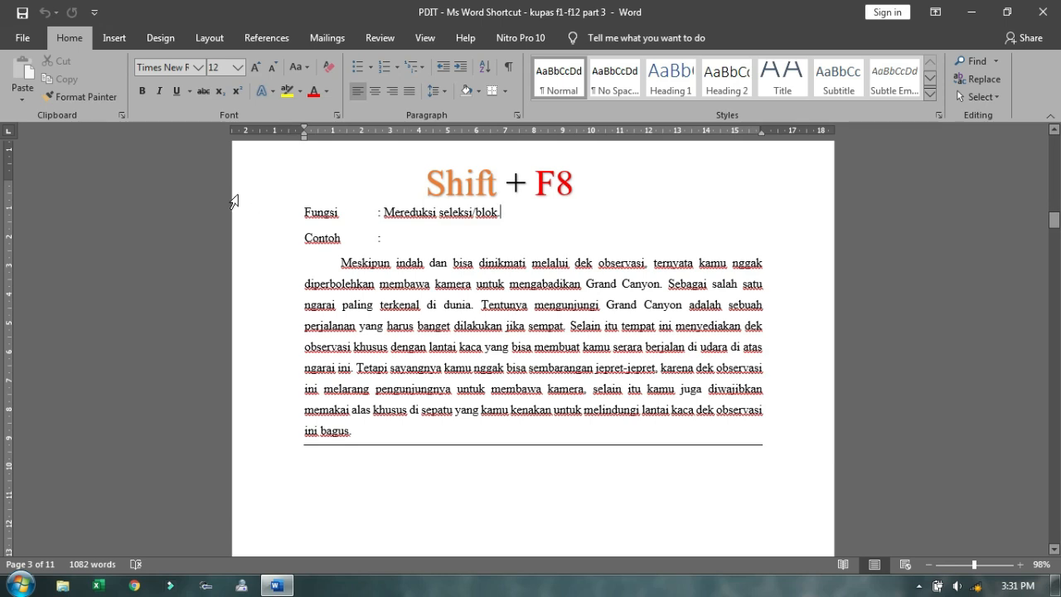
pyautogui.click(158, 180)
pyautogui.click(161, 213)
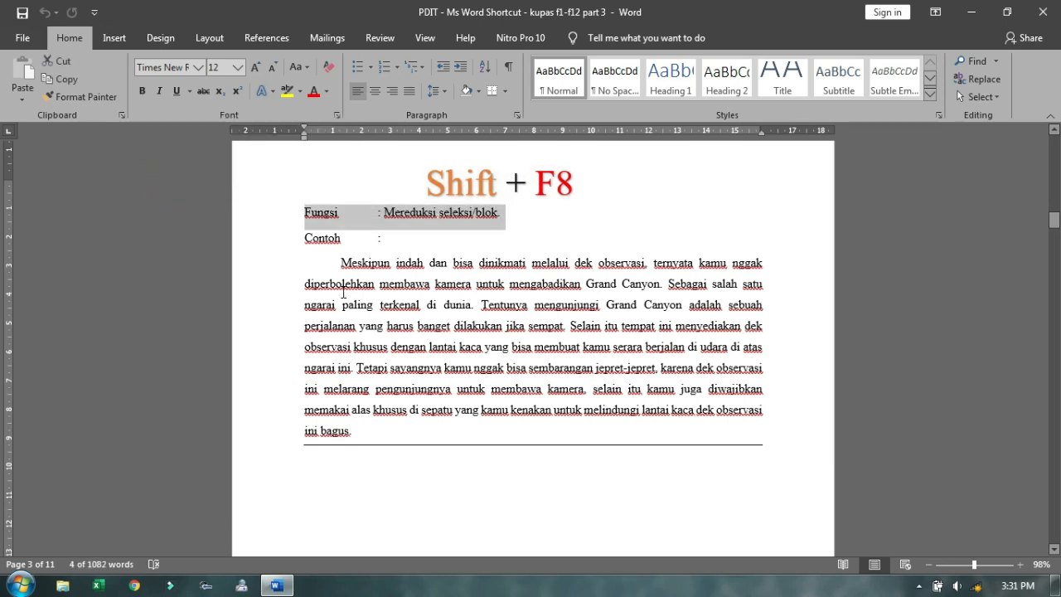
# Step: Select the whole Shift + F8 example paragraph and reduce the selection to its first sentence, ending at "Grand Canyon.", with Shift + F8
pyautogui.moveTo(345, 259); pyautogui.dragTo(395, 429)
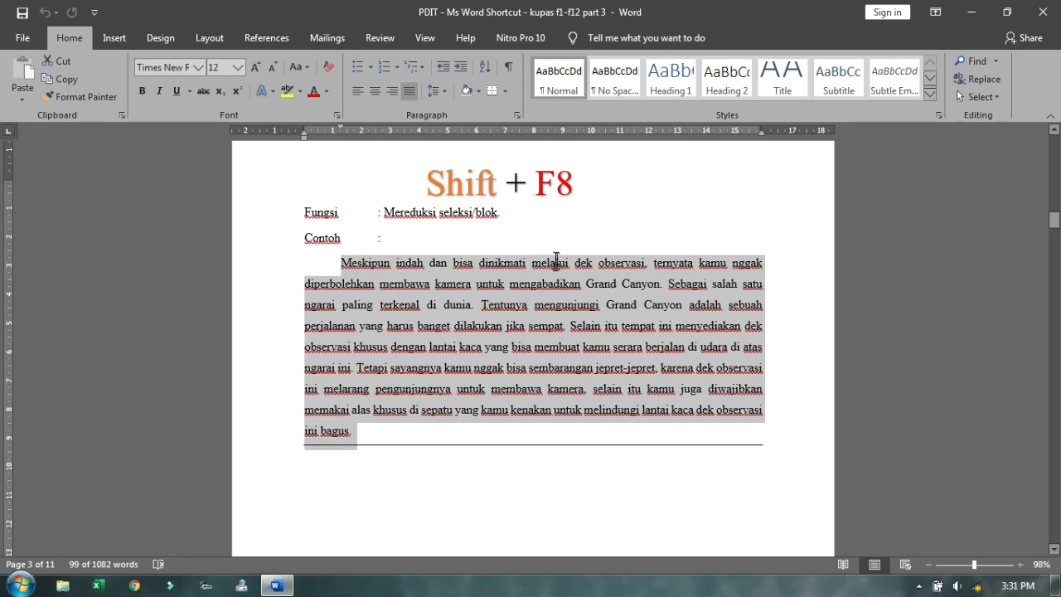
pyautogui.scroll(12, 557, 259)
pyautogui.scroll(4, 556, 258)
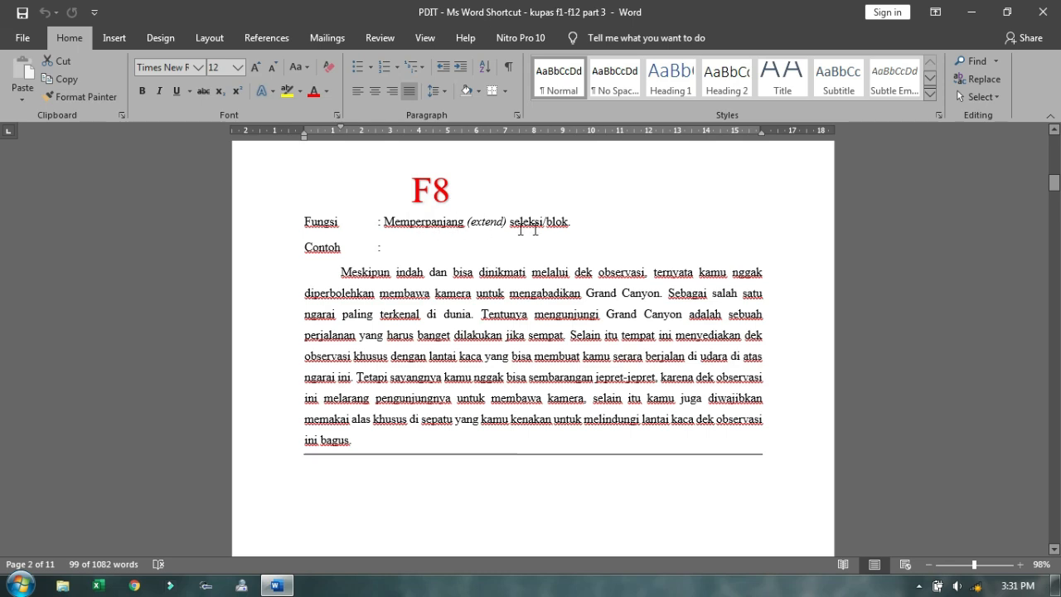
pyautogui.scroll(-8, 532, 344)
pyautogui.scroll(-6, 532, 343)
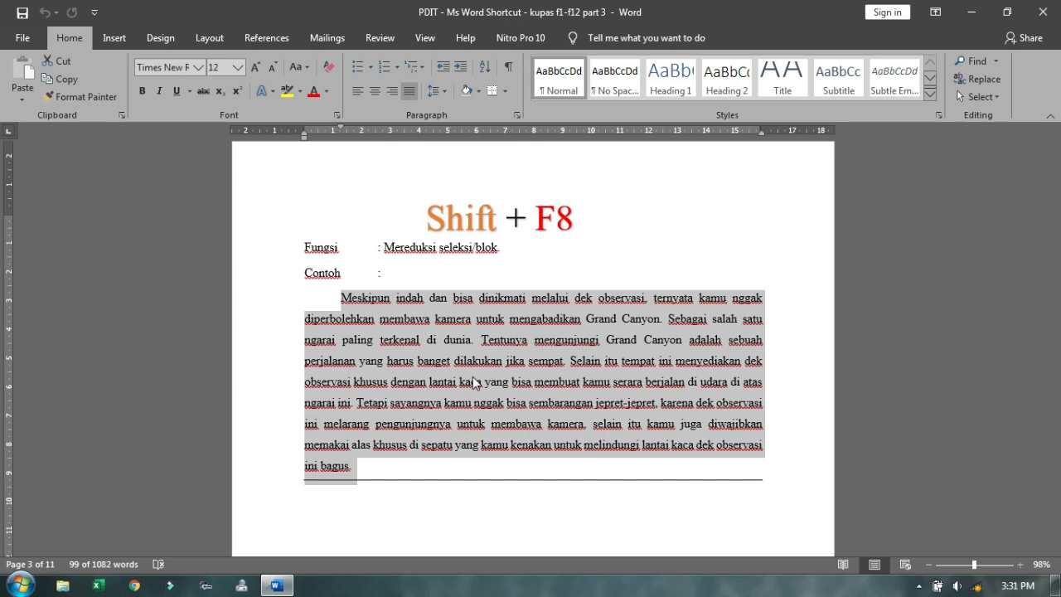
pyautogui.hotkey('shift', 'F8')
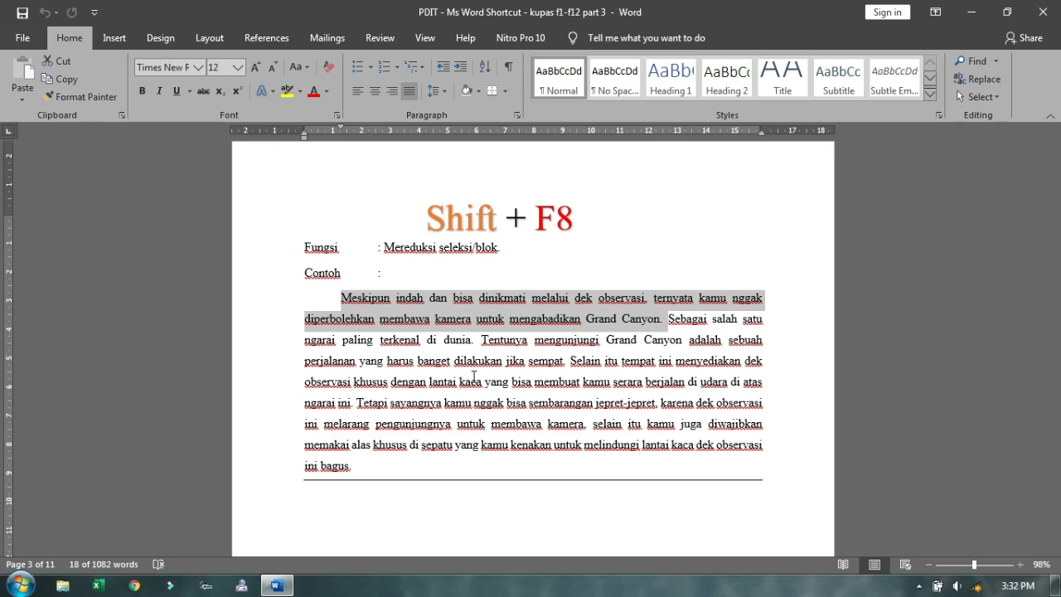
# Step: Compare the Shift + F8 and F8 descriptions by highlighting their Fungsi lines, and return to the Shift + F8 example with the highlight cleared
pyautogui.click(198, 258)
pyautogui.scroll(10, 198, 258)
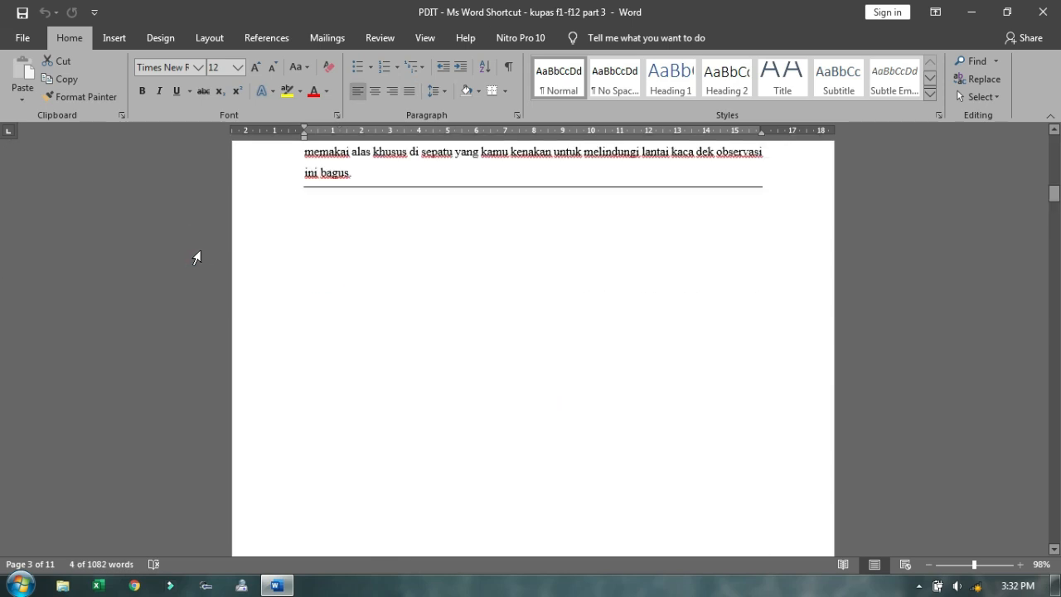
pyautogui.scroll(2, 197, 258)
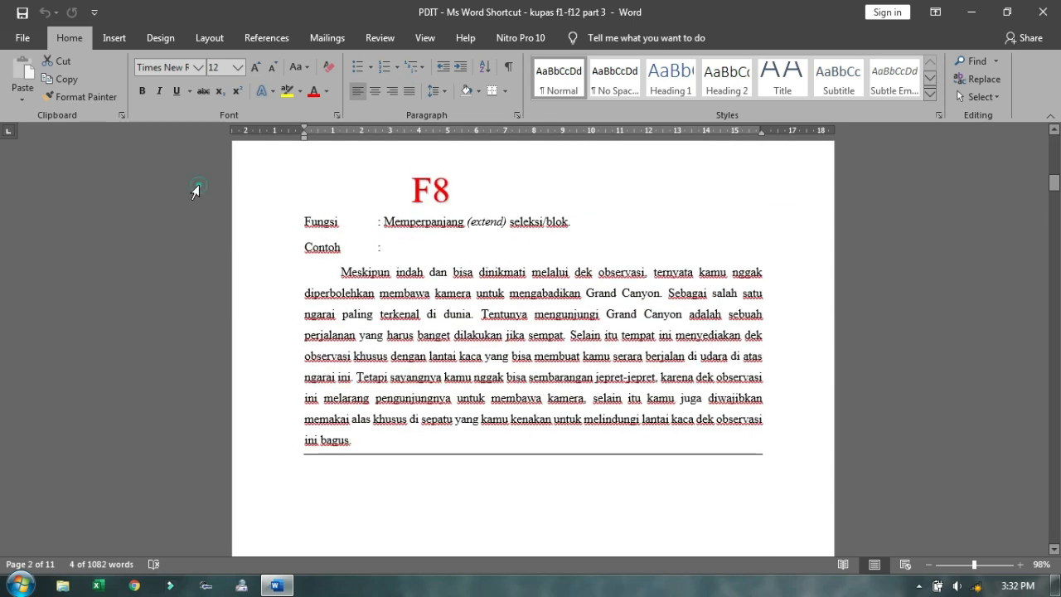
pyautogui.click(195, 196)
pyautogui.click(191, 225)
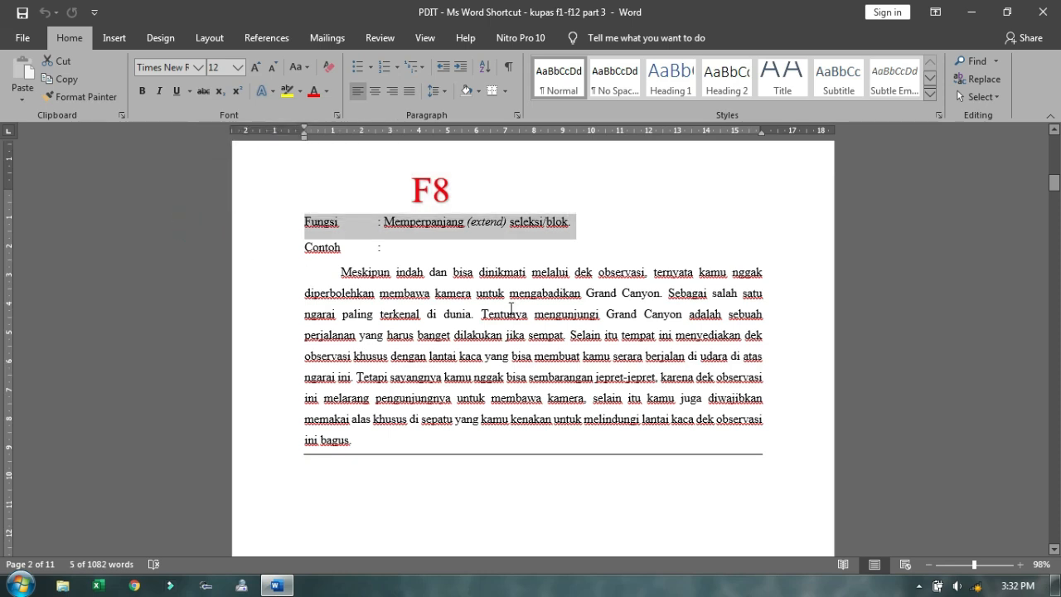
pyautogui.scroll(-3, 513, 313)
pyautogui.scroll(-6, 513, 313)
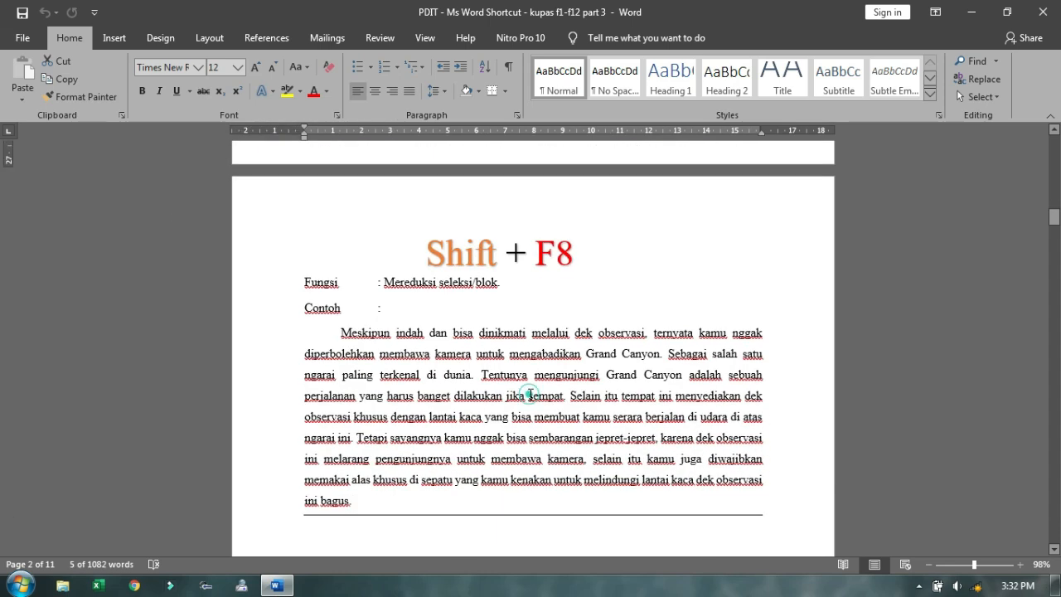
pyautogui.click(529, 396)
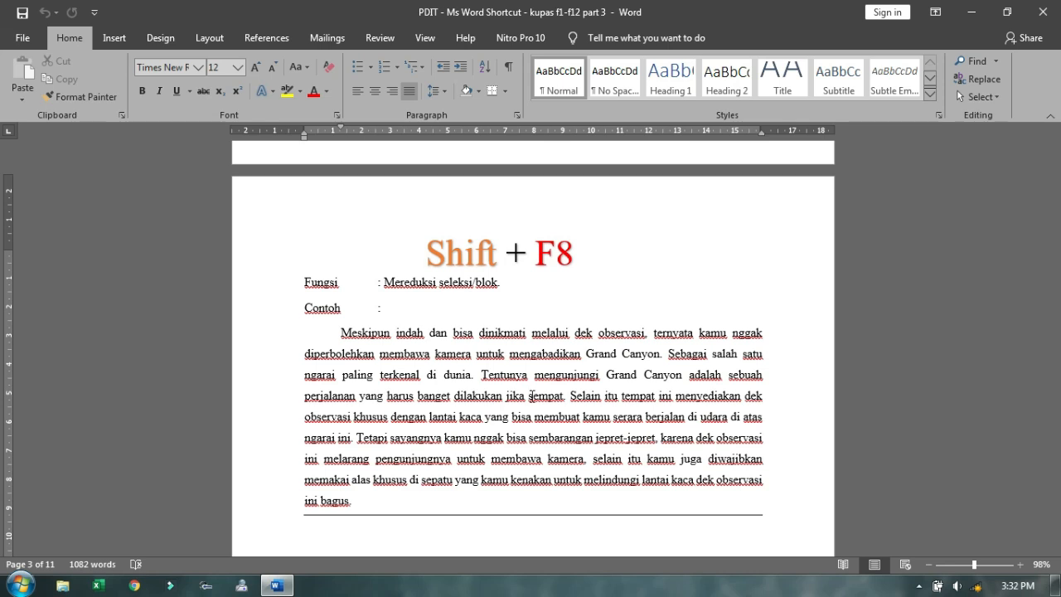
# Step: Go to the Alt + F8 section on page 4, highlight its heading and its Fungsi line, and clear the highlight
pyautogui.scroll(-10, 531, 394)
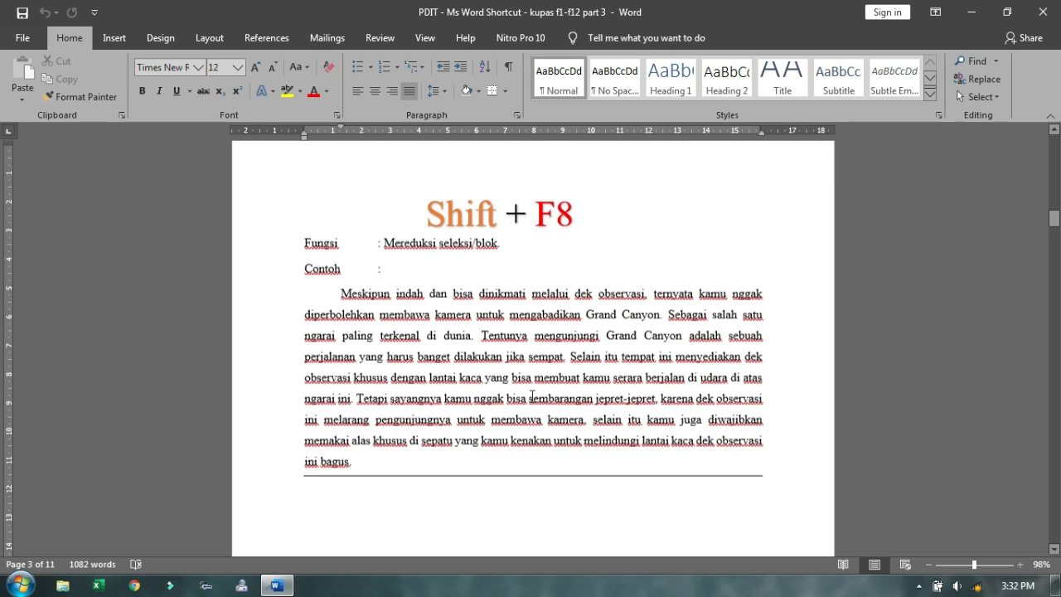
pyautogui.scroll(-10, 531, 394)
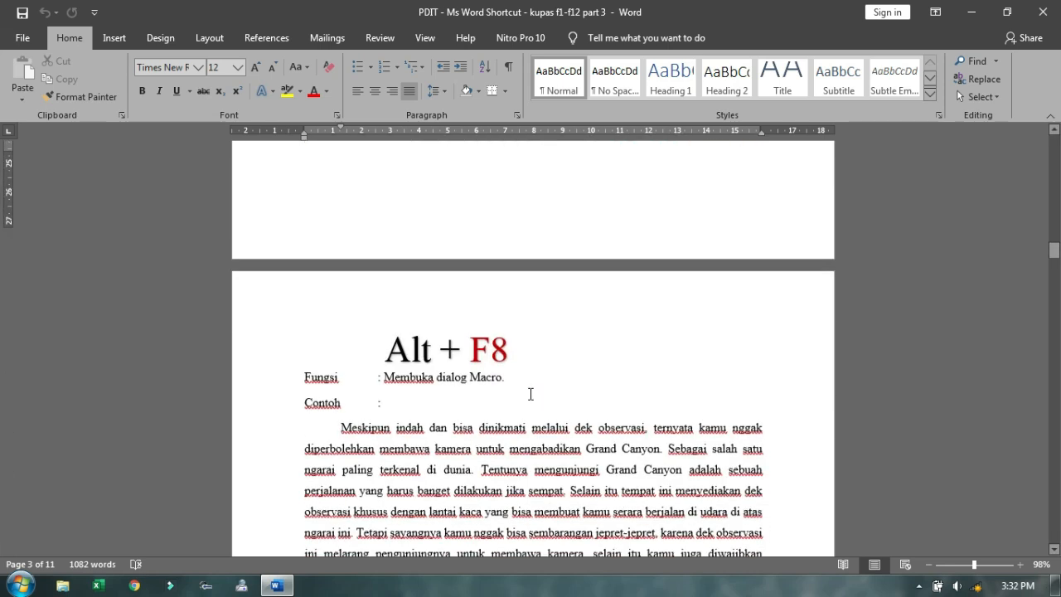
pyautogui.click(539, 362)
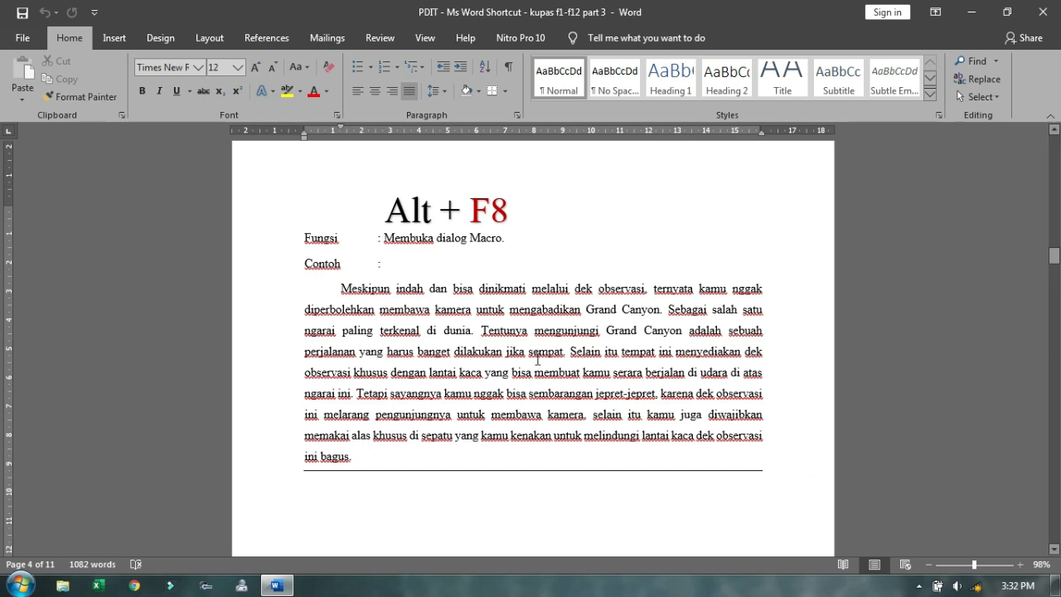
pyautogui.click(196, 198)
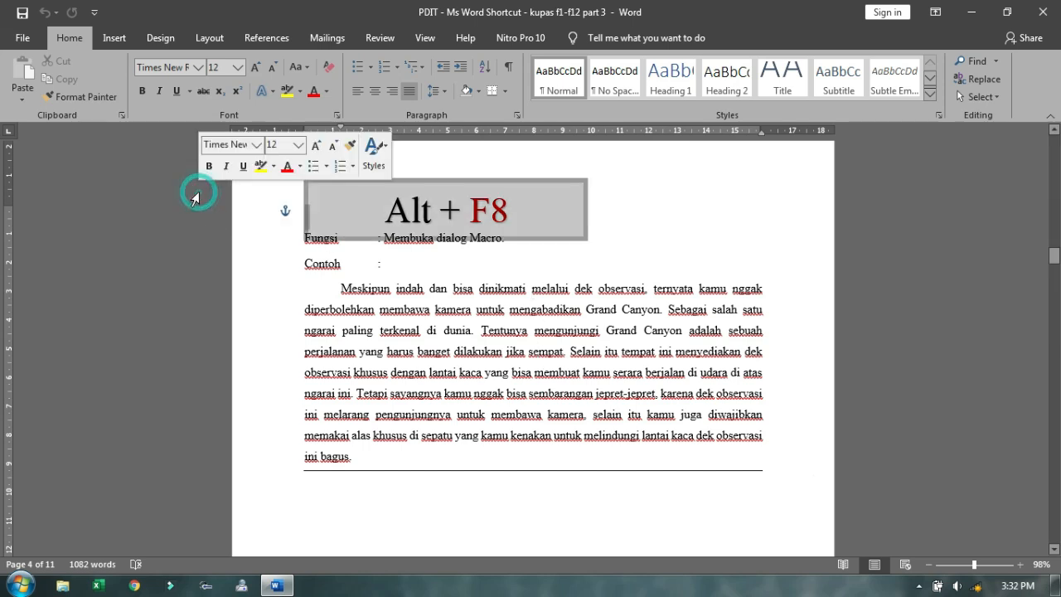
pyautogui.click(196, 242)
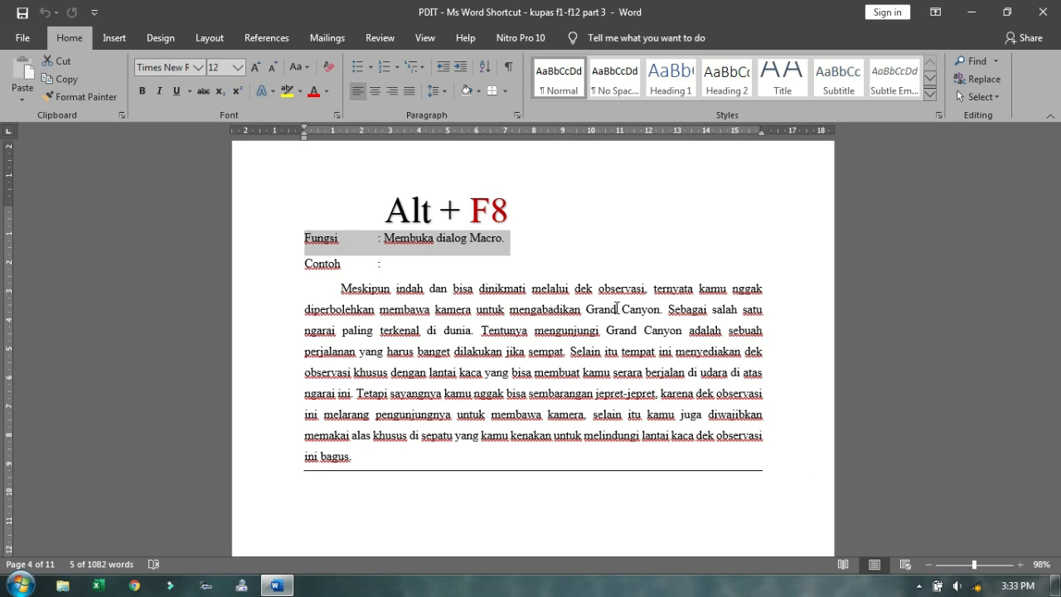
pyautogui.click(555, 413)
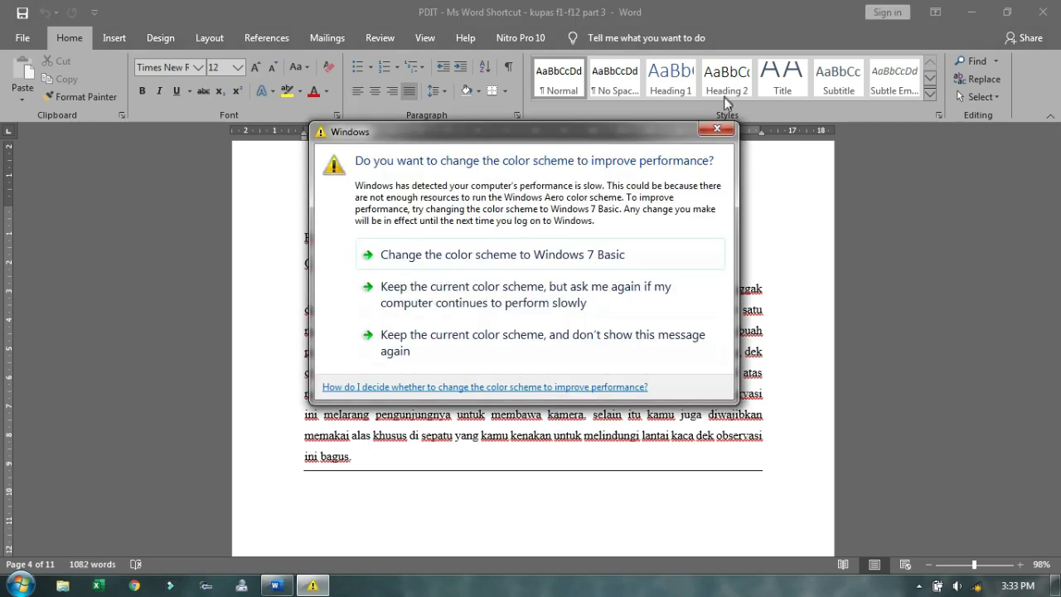
# Step: Dismiss the Windows color scheme prompt and open the Macros dialog from the Contoh line of the Alt + F8 section
pyautogui.click(718, 130)
pyautogui.click(552, 270)
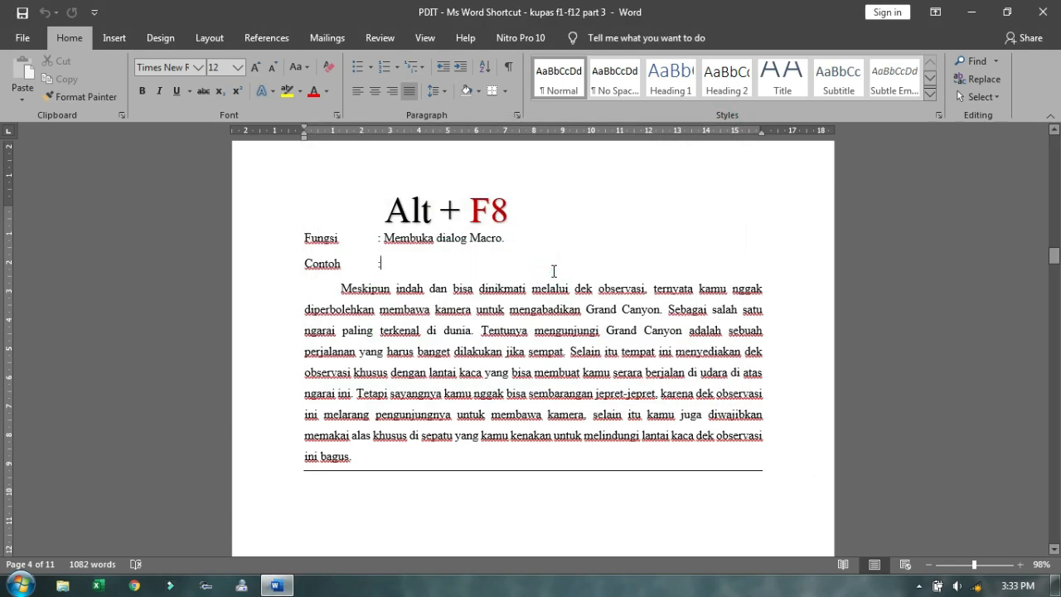
pyautogui.hotkey('alt', 'F8')
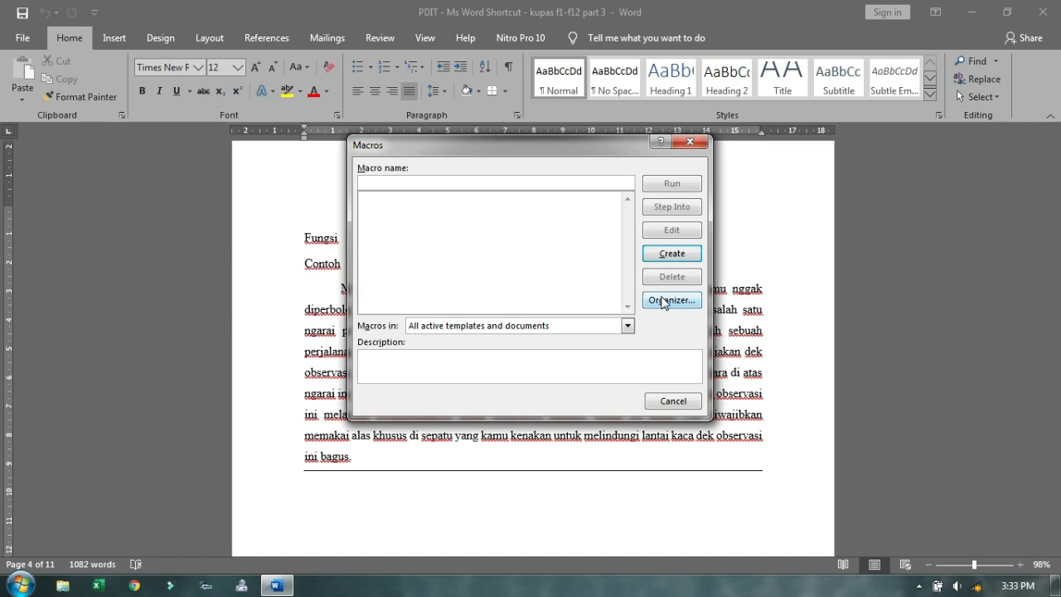
# Step: Move the Macros dialog aside to uncover the Alt + F8 heading and its Fungsi line, and close the dialog without creating a macro
pyautogui.click(561, 326)
pyautogui.click(561, 326)
pyautogui.click(565, 247)
pyautogui.moveTo(606, 153); pyautogui.dragTo(813, 175)
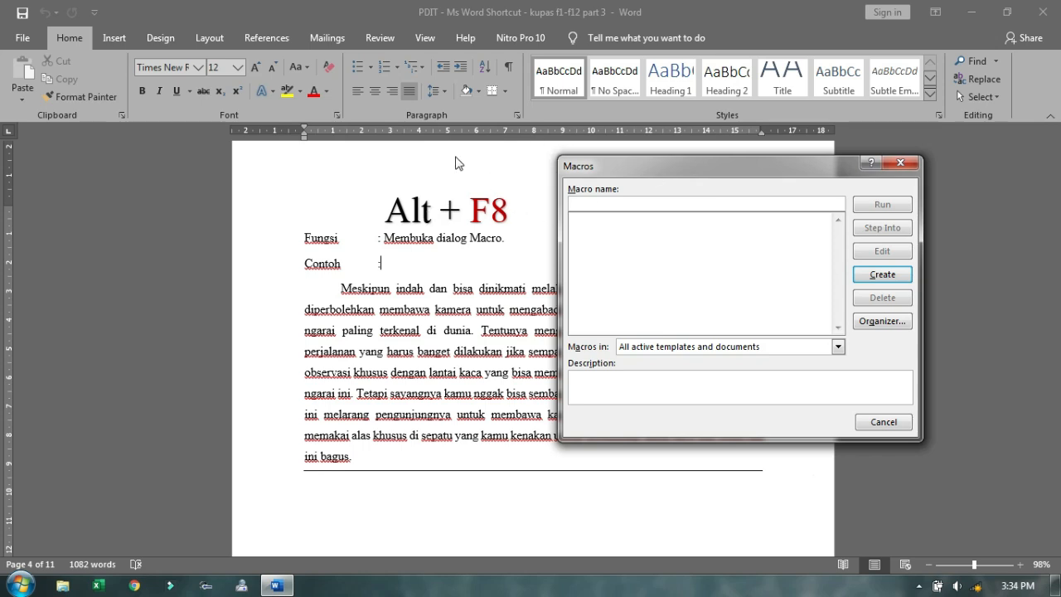
pyautogui.moveTo(755, 167)
pyautogui.mouseDown()
pyautogui.moveTo(751, 158)
pyautogui.moveTo(749, 177)
pyautogui.mouseUp()
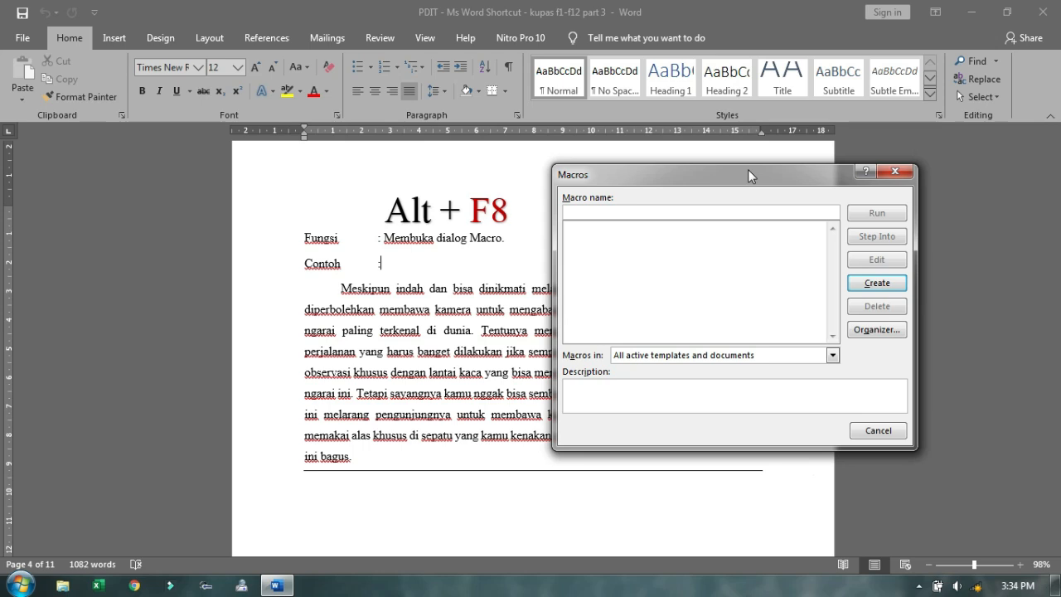
pyautogui.click(895, 171)
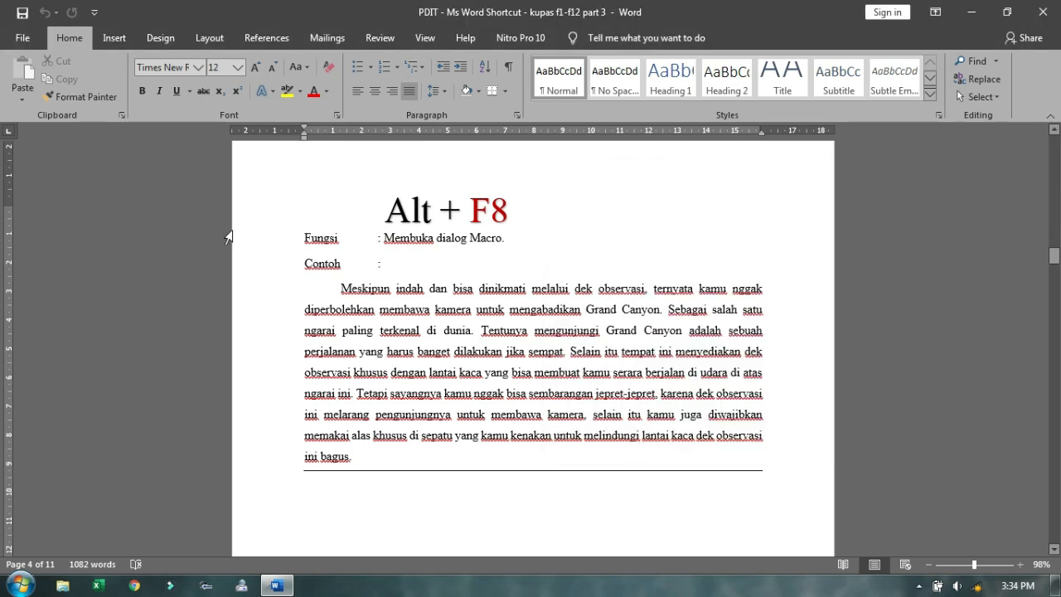
# Step: Highlight the Fungsi line of the Alt + F8 section, and place the cursor in the F10 section's Fungsi line on page 5
pyautogui.click(173, 191)
pyautogui.click(180, 233)
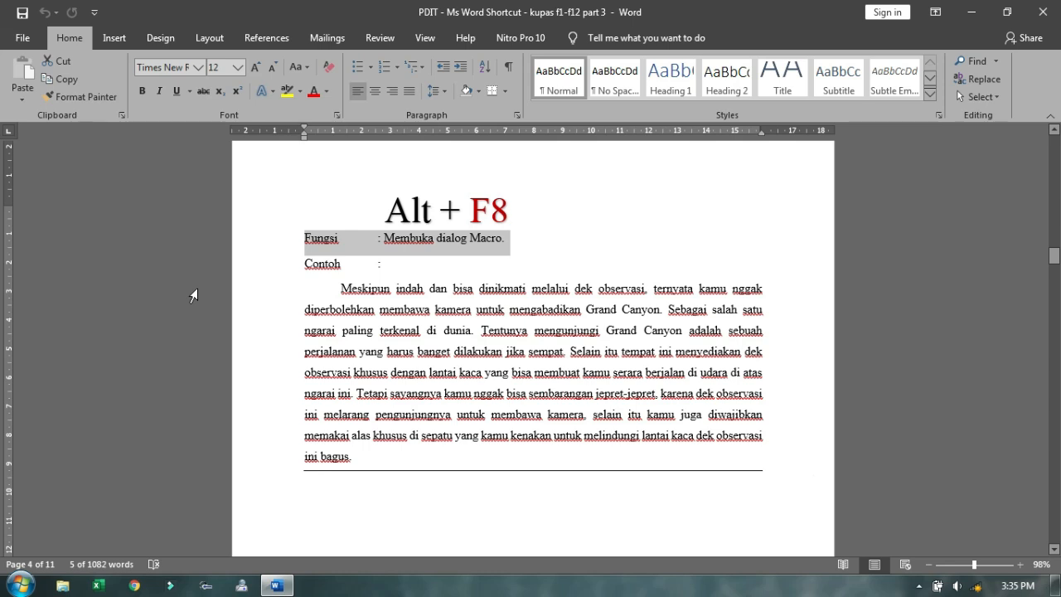
pyautogui.scroll(-15, 193, 296)
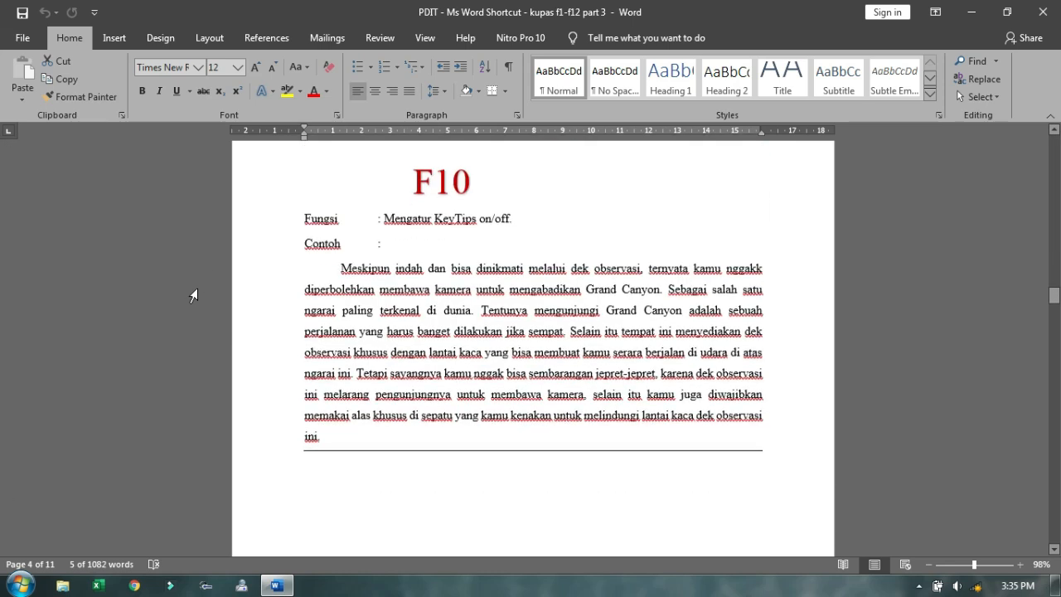
pyautogui.click(326, 223)
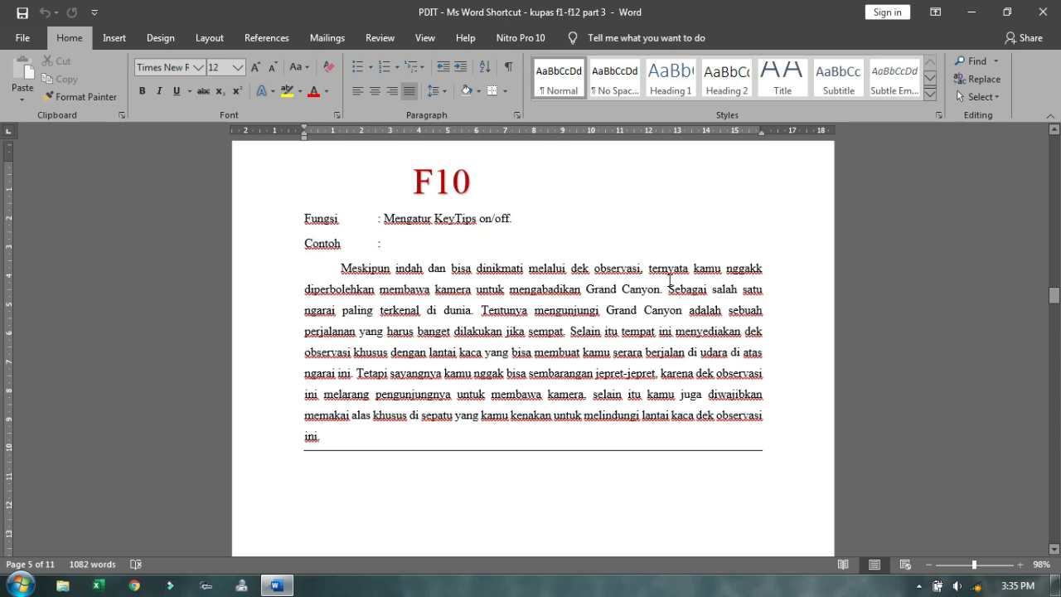
# Step: Look at the Insert and Home commands of the ribbon, and toggle the KeyTips on and off
pyautogui.click(115, 38)
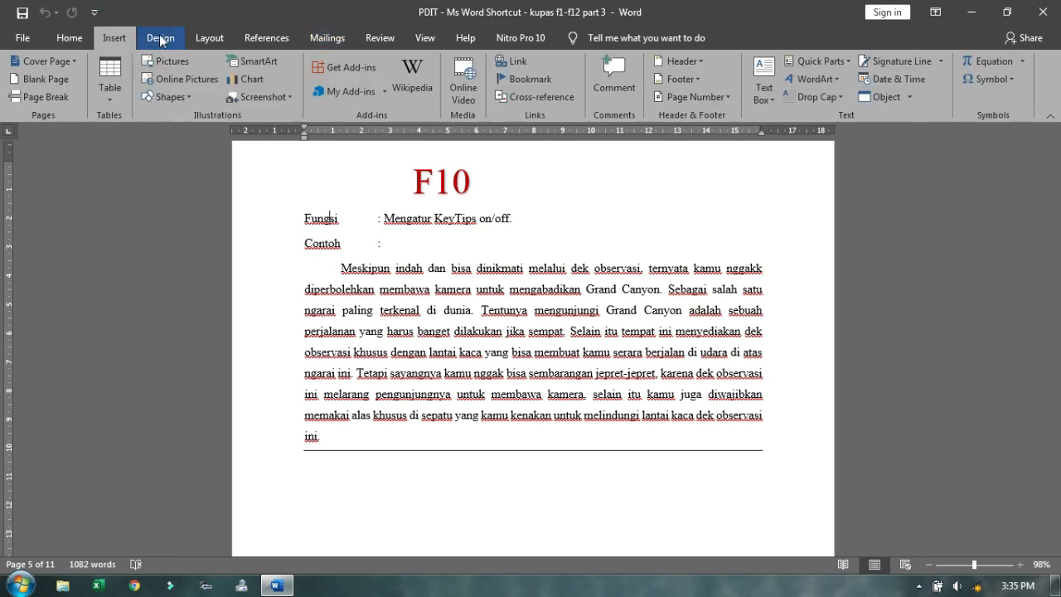
pyautogui.click(70, 38)
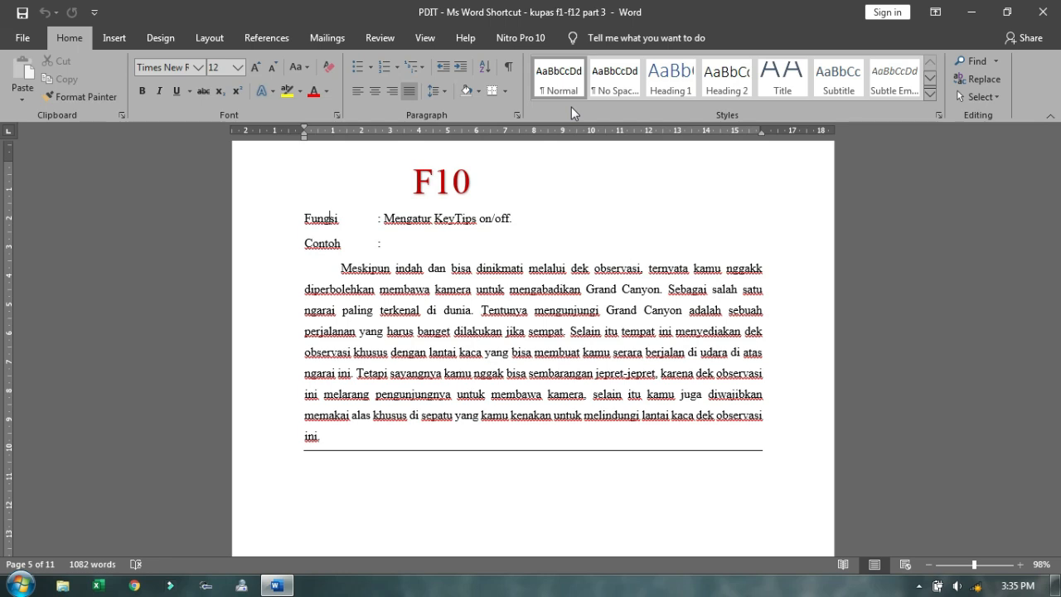
pyautogui.press('F10')
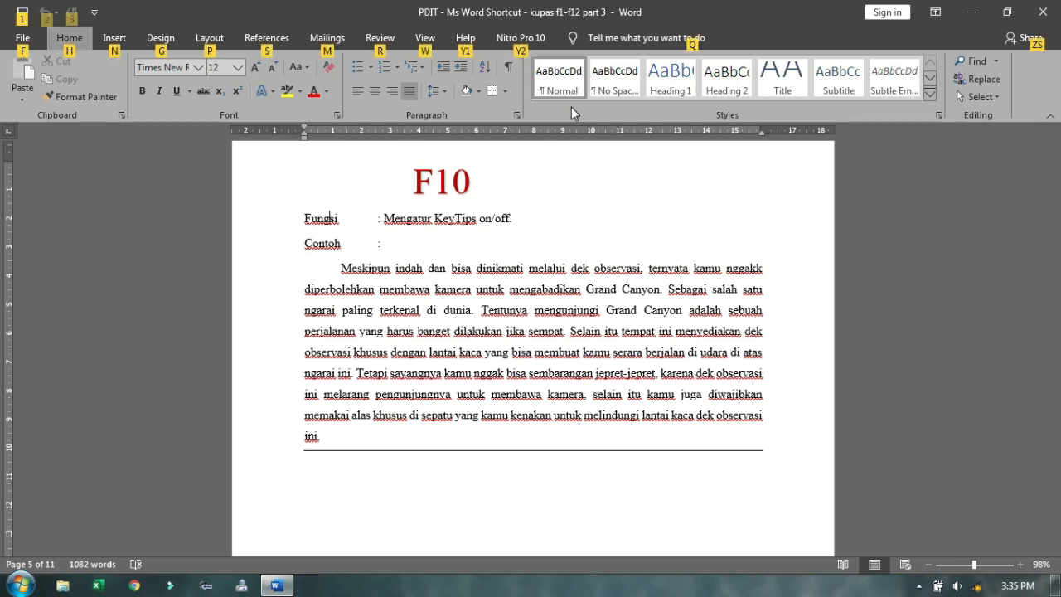
pyautogui.press('F10')
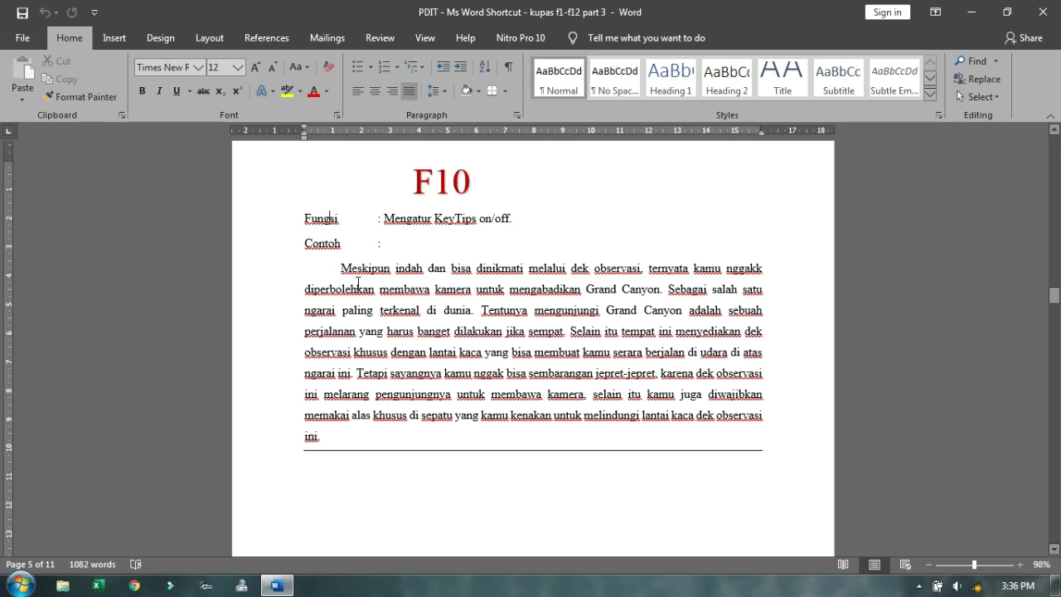
pyautogui.click(918, 584)
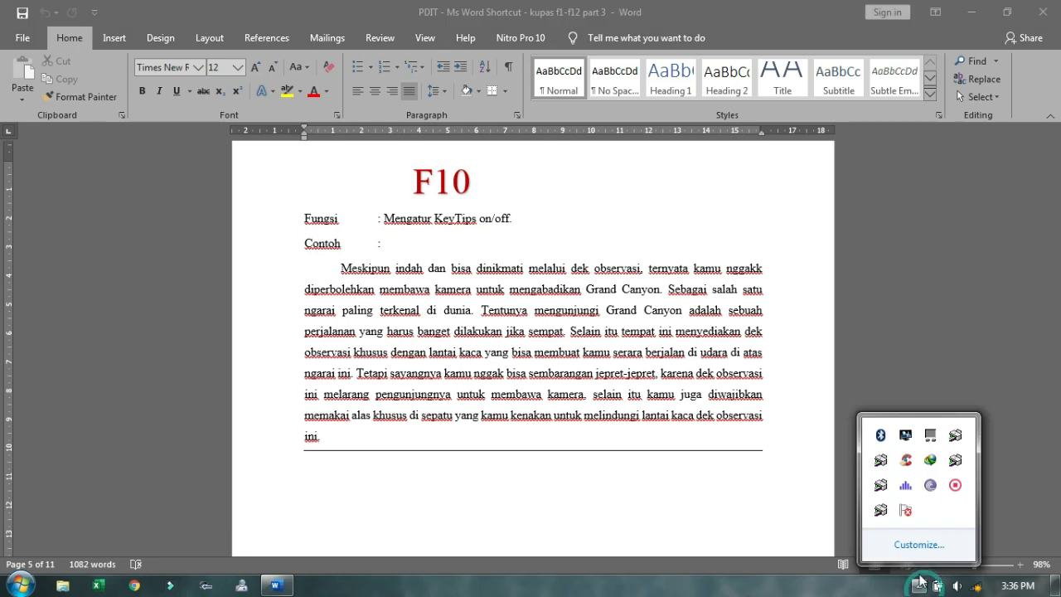
pyautogui.click(955, 486)
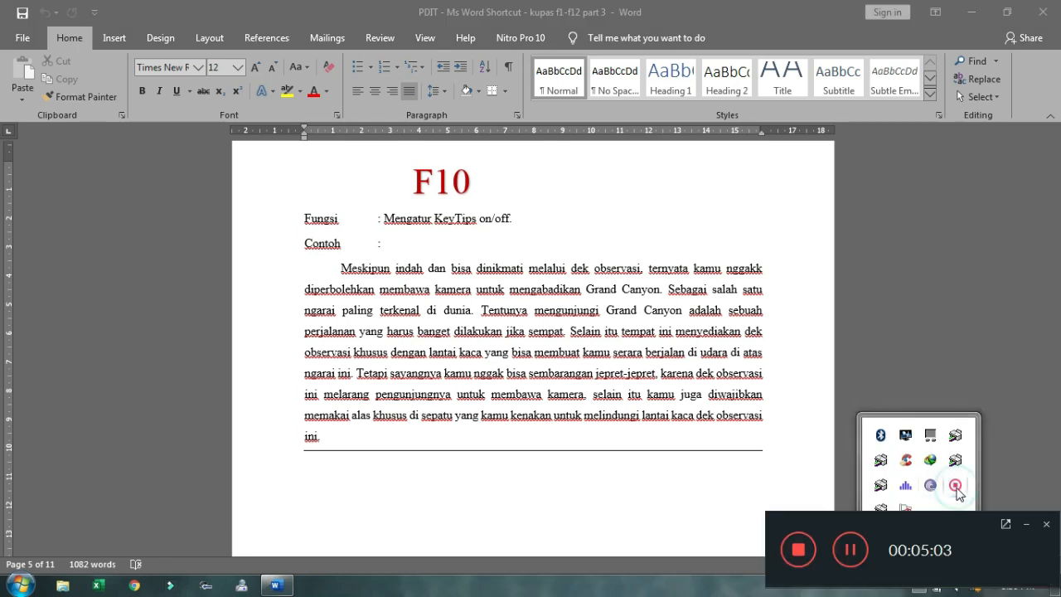
pyautogui.click(916, 324)
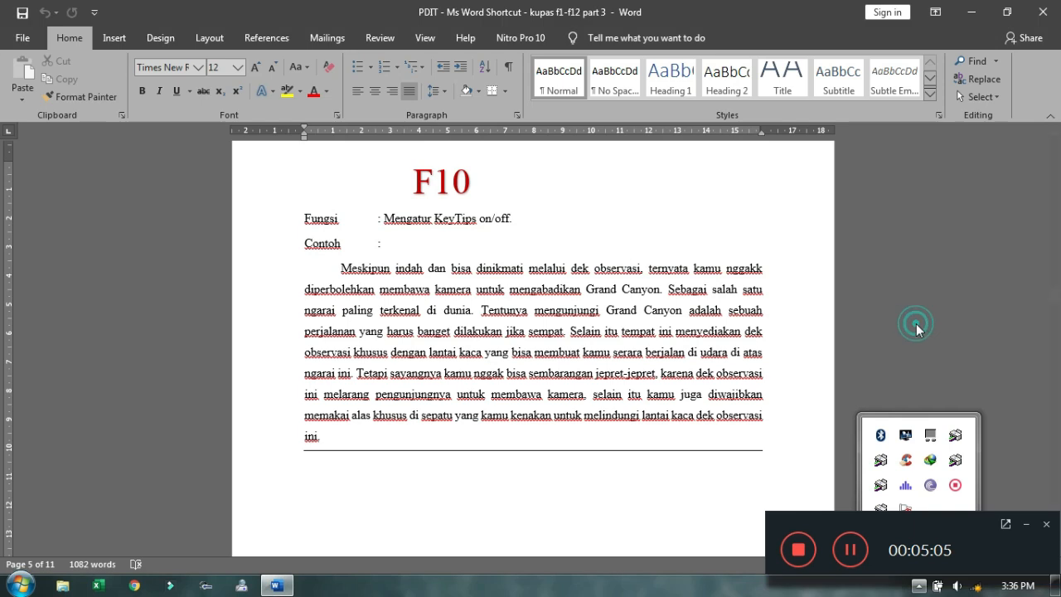
pyautogui.click(662, 406)
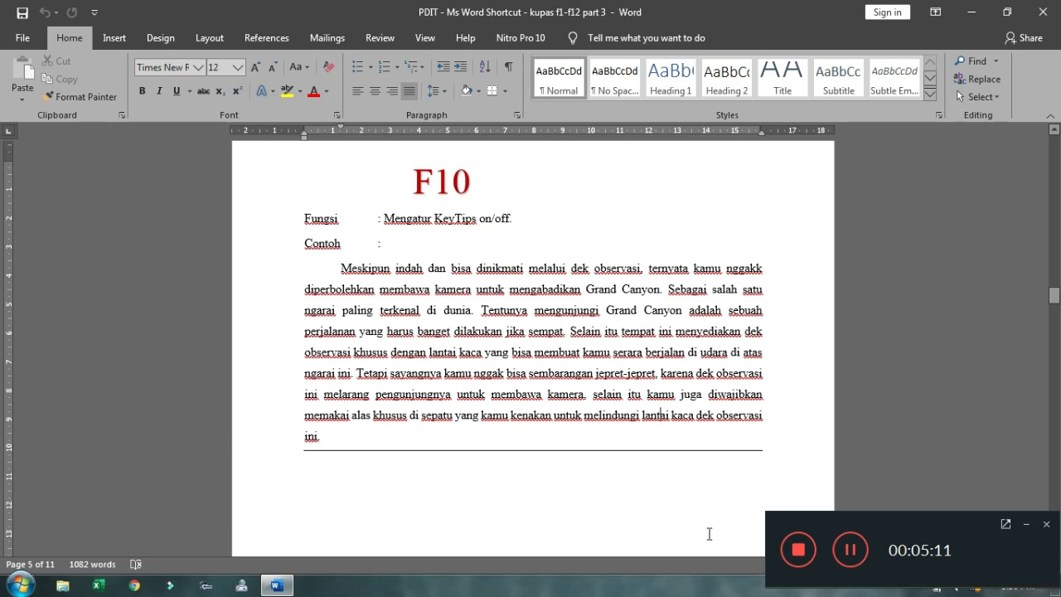
pyautogui.click(1033, 525)
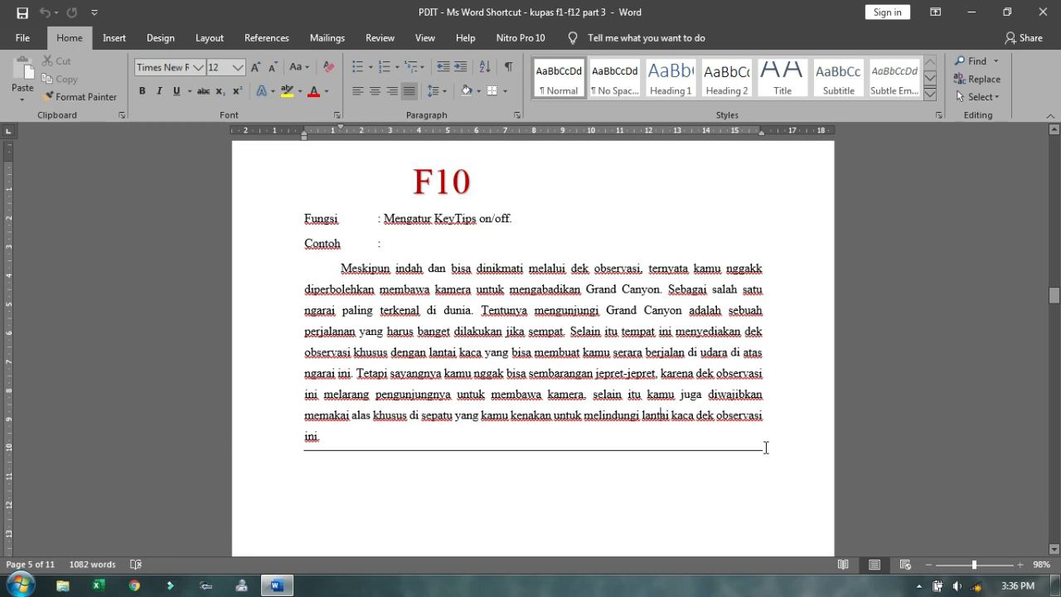
# Step: Open the Layout margin presets through the KeyTips, and close the list without choosing a preset
pyautogui.scroll(1, 766, 447)
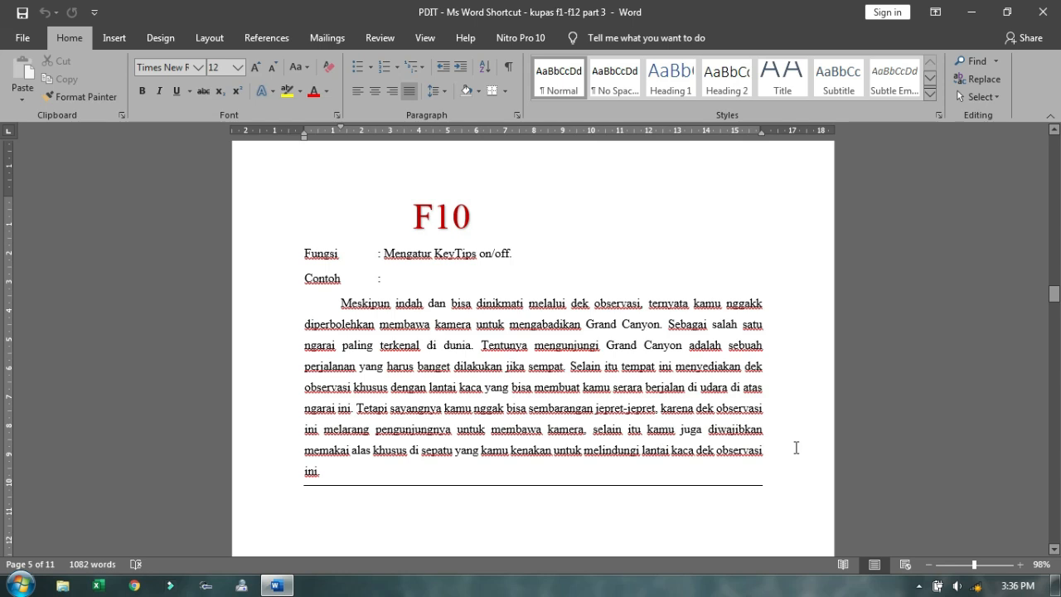
pyautogui.press('F10')
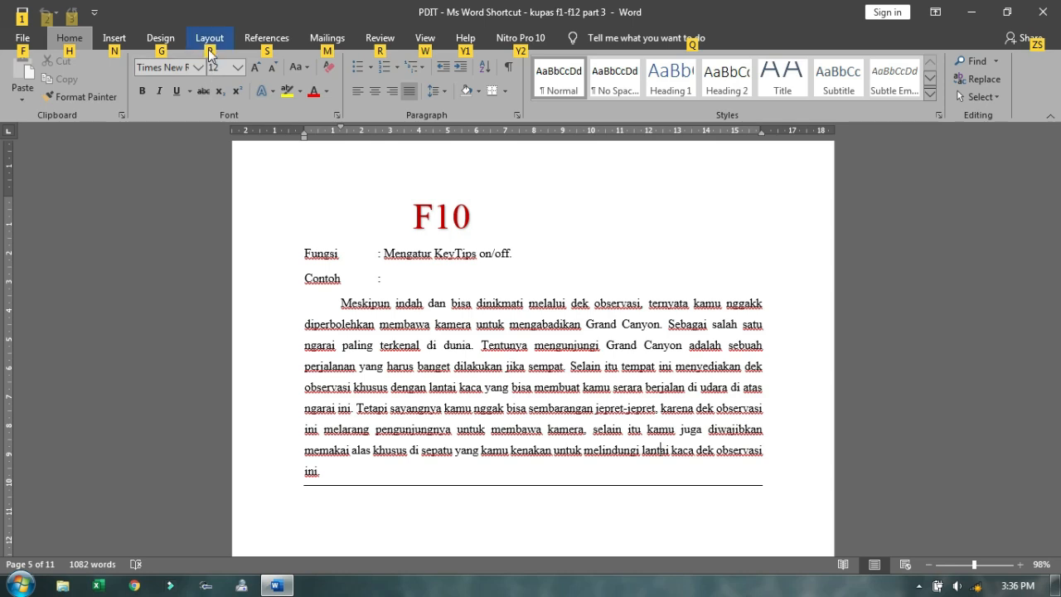
pyautogui.press('p')
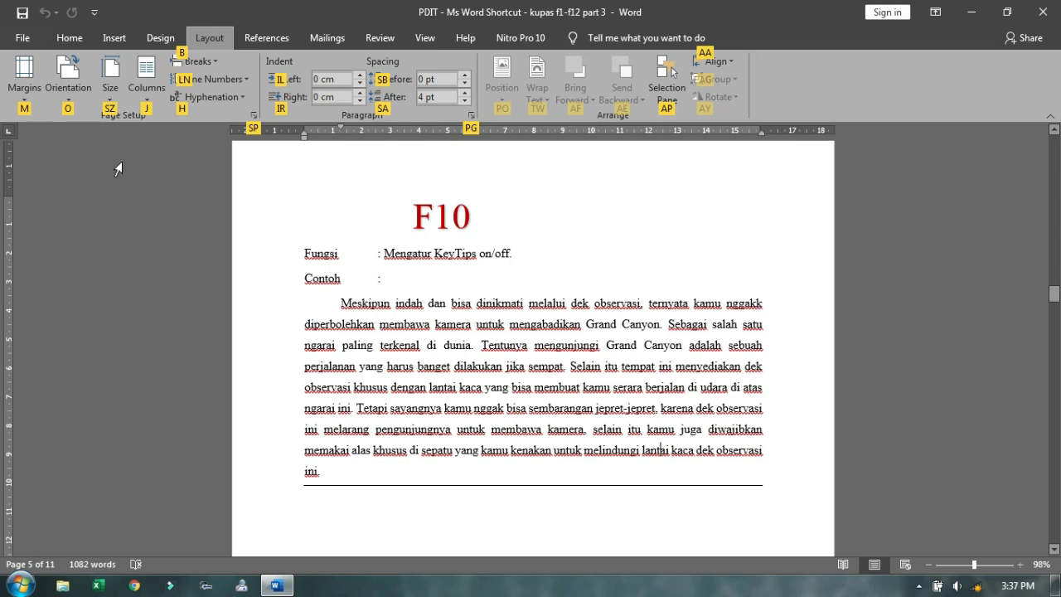
pyautogui.press('m')
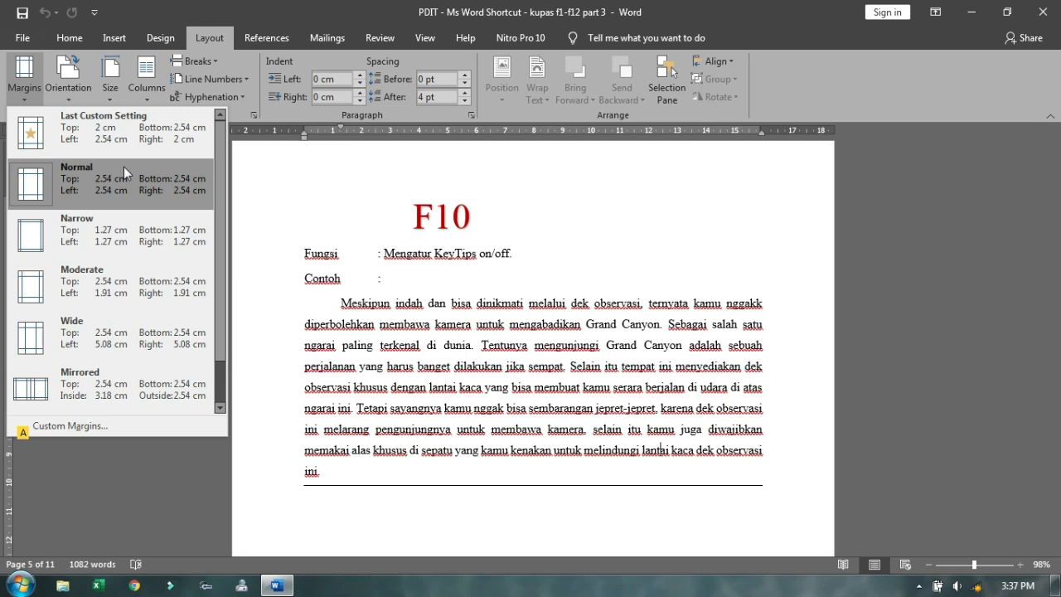
pyautogui.click(311, 242)
# Step: Highlight the F10 heading and its Fungsi line, and return the ribbon to the Home commands
pyautogui.click(200, 215)
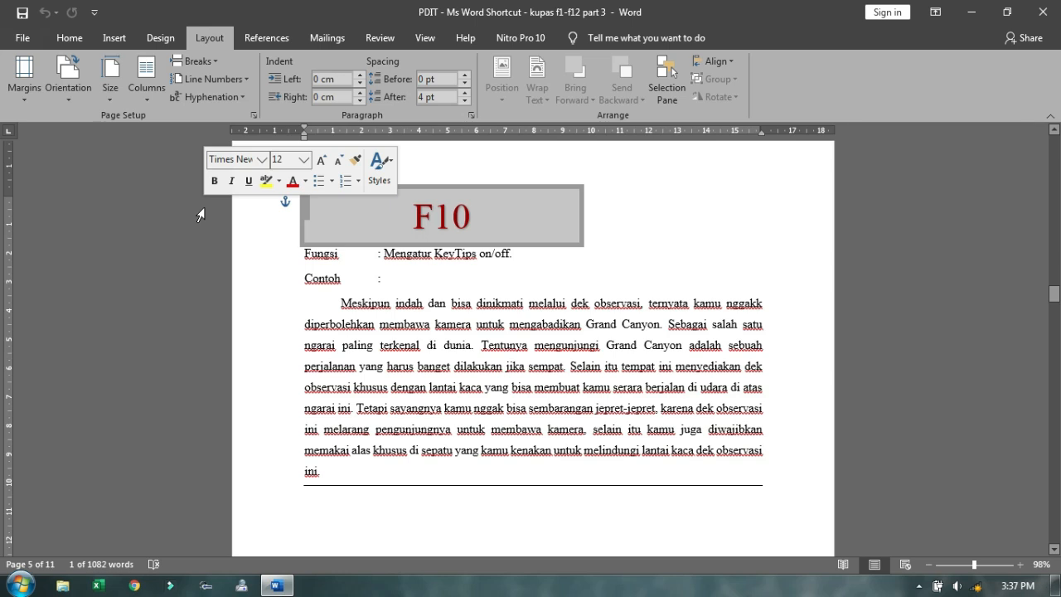
pyautogui.click(210, 251)
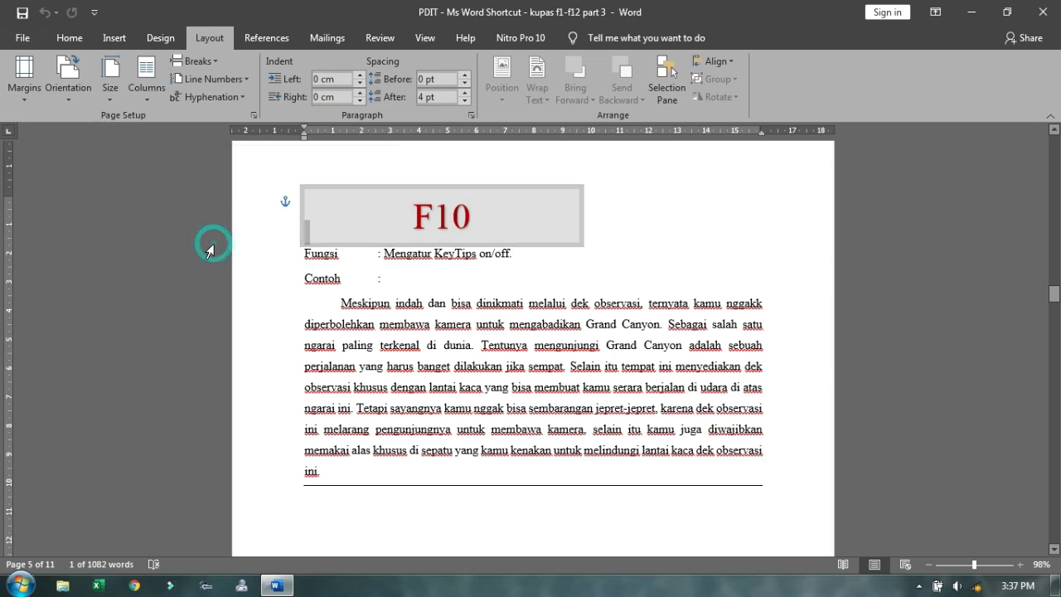
pyautogui.click(190, 248)
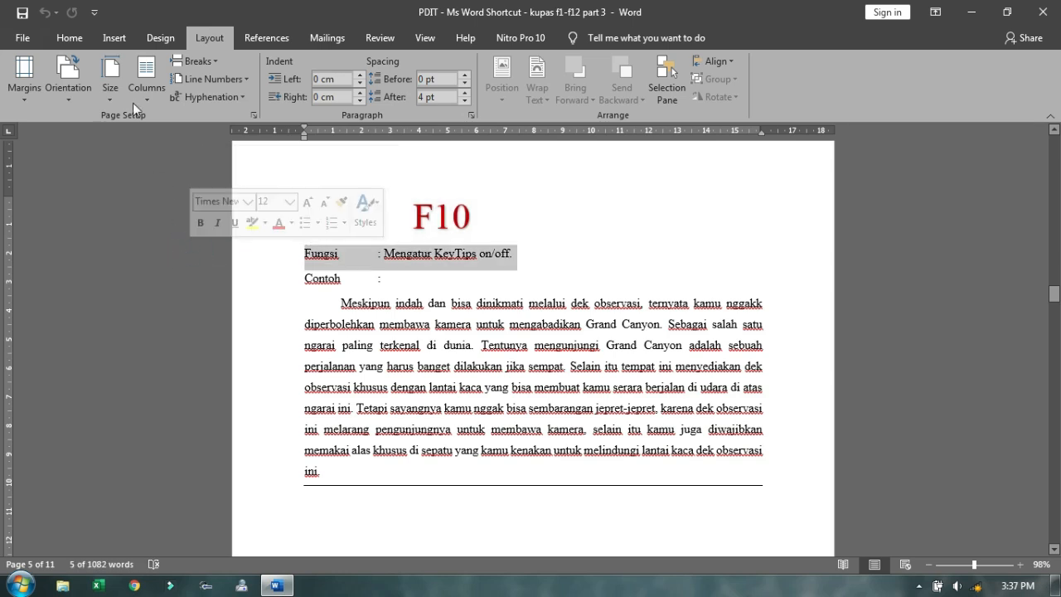
pyautogui.click(69, 38)
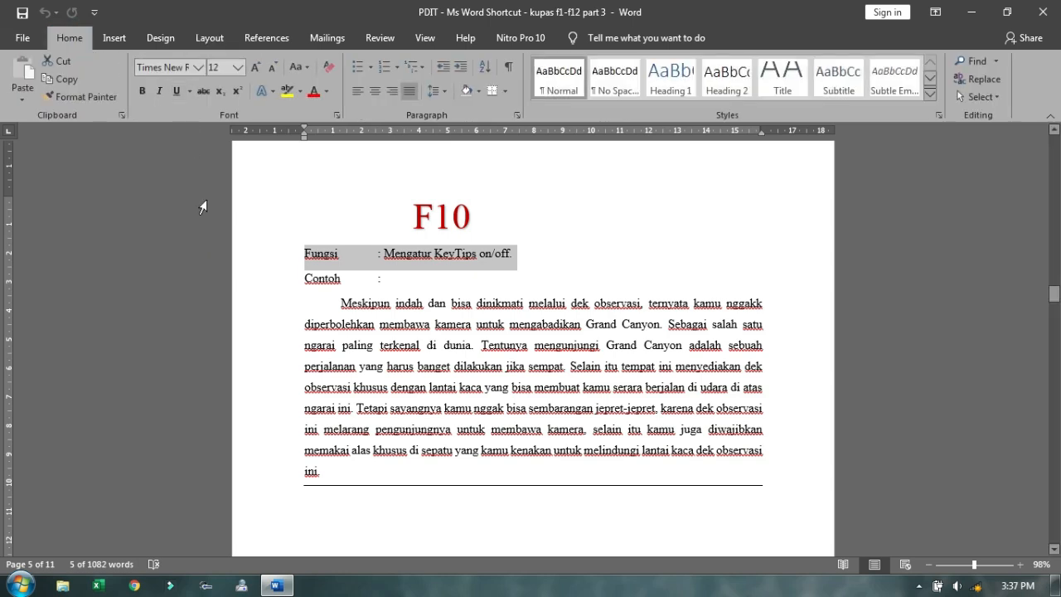
# Step: Show the Insert commands through the KeyTips, return to the Home commands, and clear the text highlight
pyautogui.press('F10')
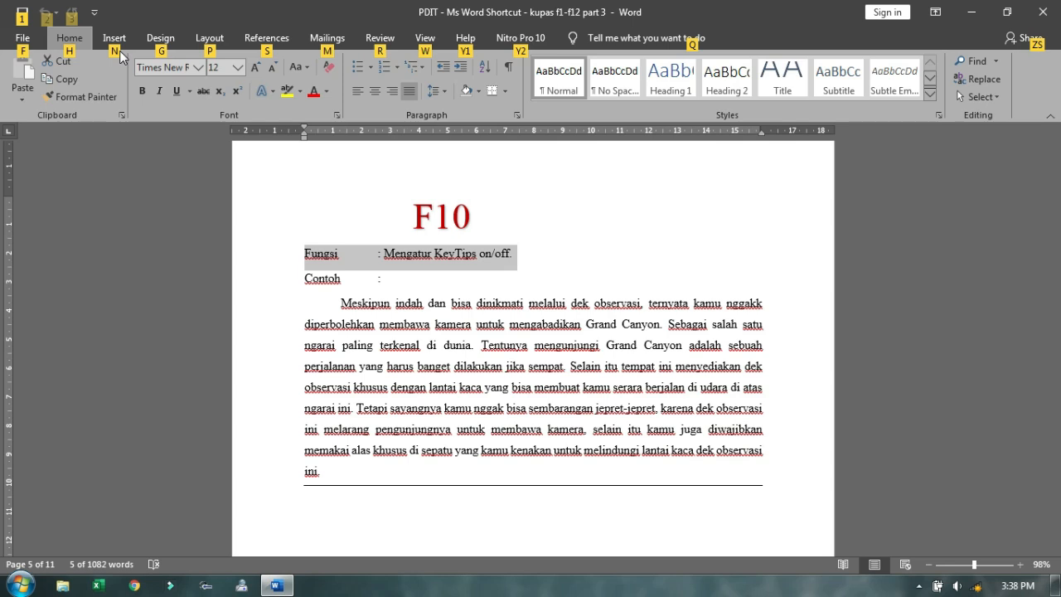
pyautogui.press('n')
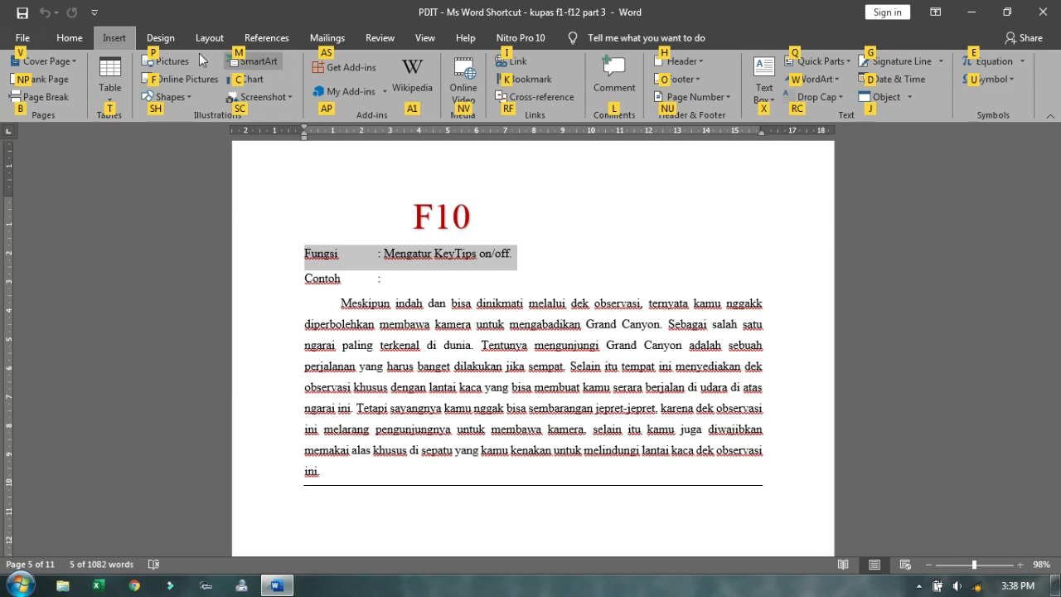
pyautogui.click(71, 40)
pyautogui.click(492, 204)
# Step: Highlight the F10 heading, its Fungsi line and its Contoh line one after another
pyautogui.click(194, 223)
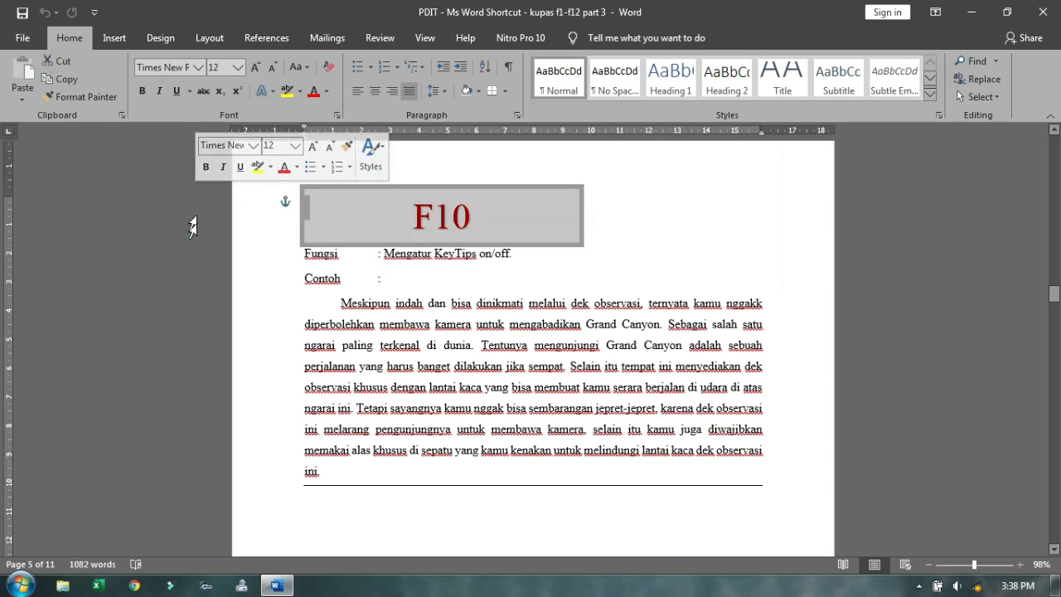
pyautogui.click(185, 238)
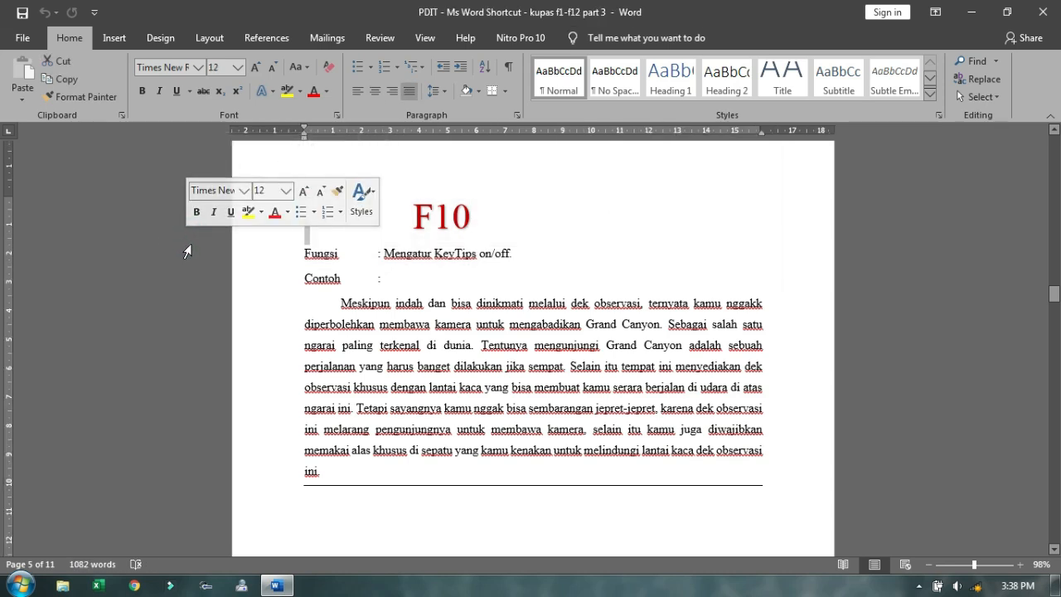
pyautogui.click(186, 253)
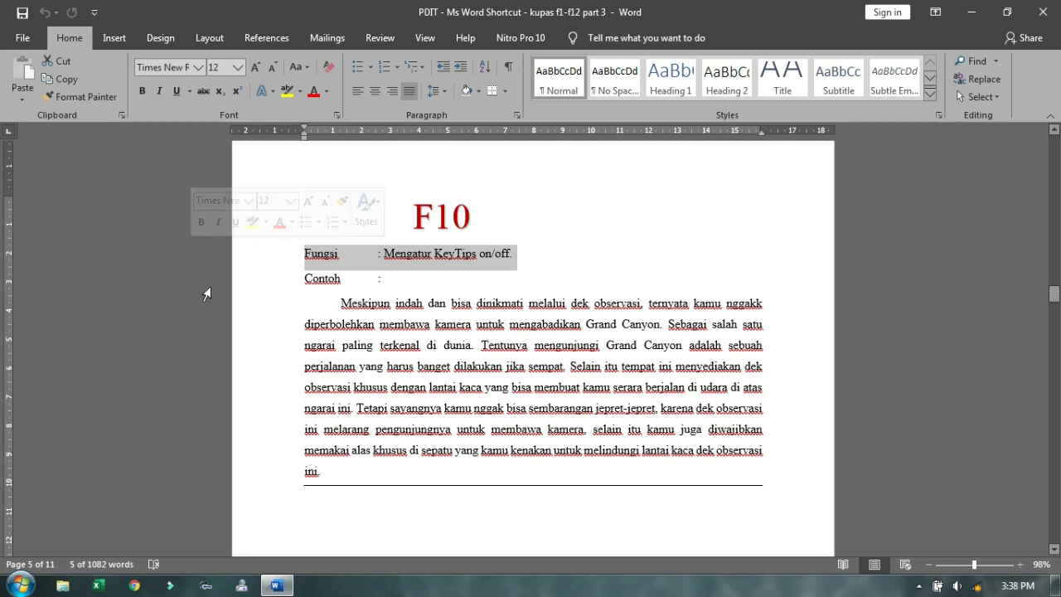
pyautogui.click(208, 282)
# Step: Go to the Shift + F10 section on page 6 and highlight its heading and its Fungsi line
pyautogui.scroll(-1, 362, 323)
pyautogui.scroll(-6, 362, 324)
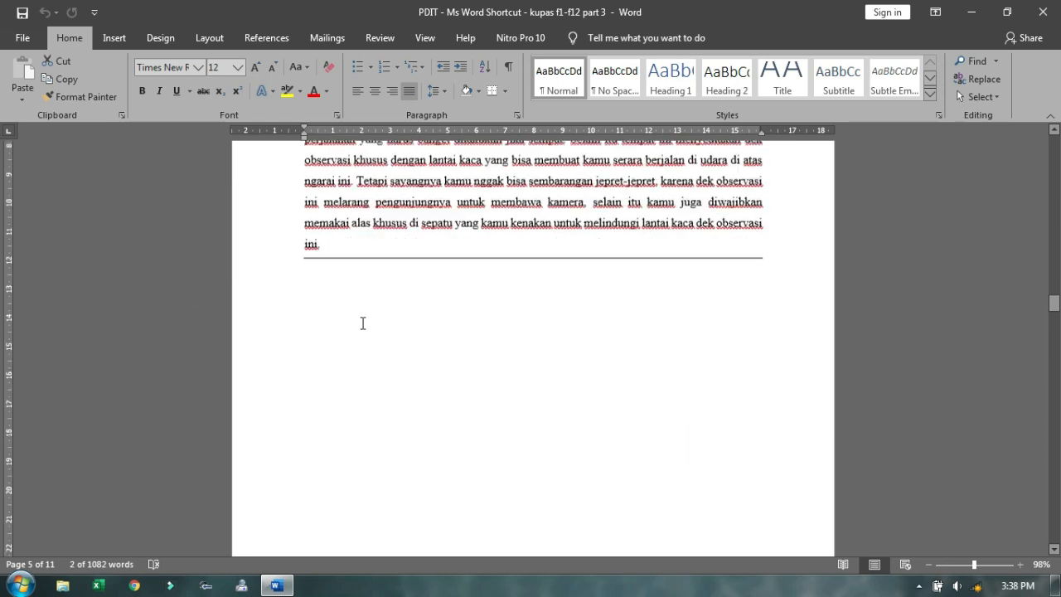
pyautogui.scroll(-6, 362, 324)
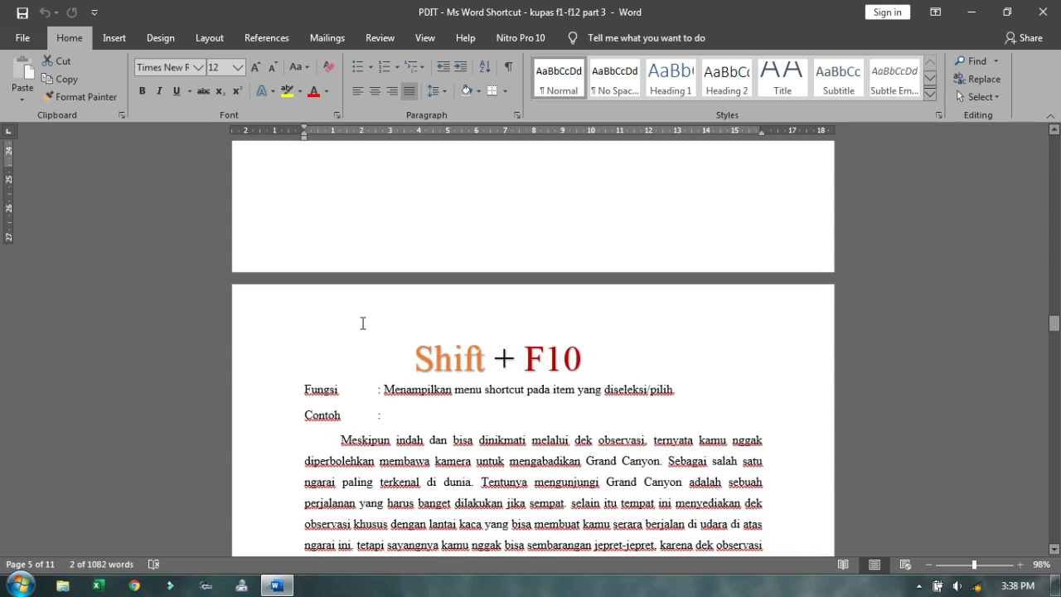
pyautogui.click(362, 323)
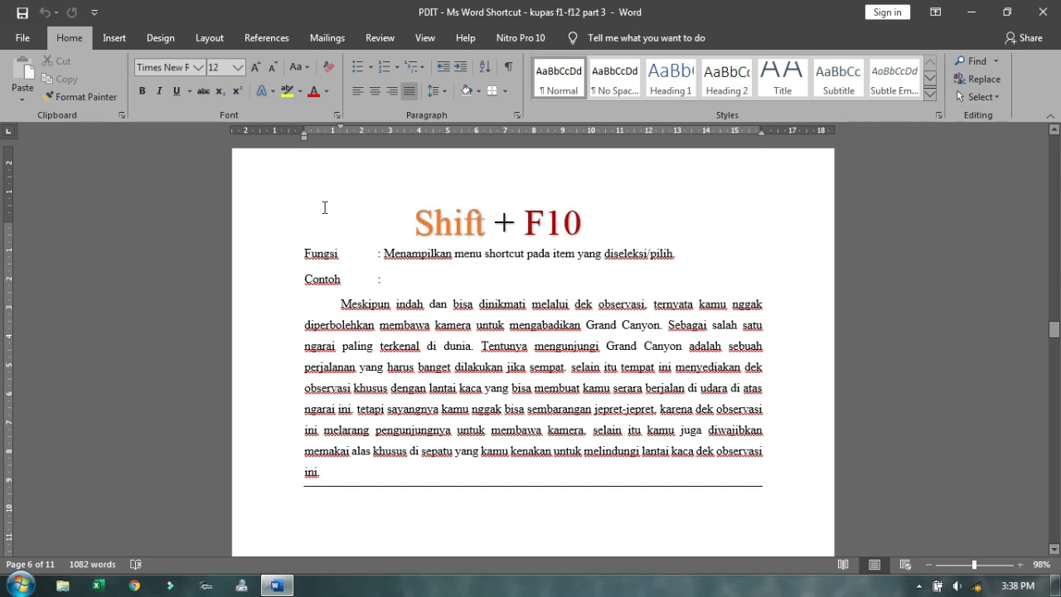
pyautogui.click(158, 189)
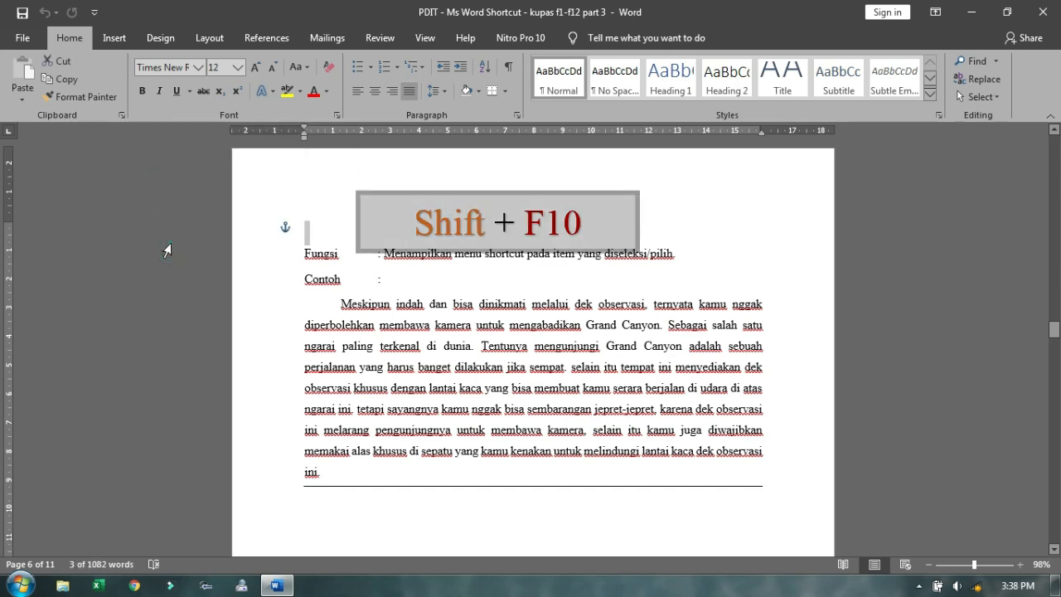
pyautogui.click(196, 262)
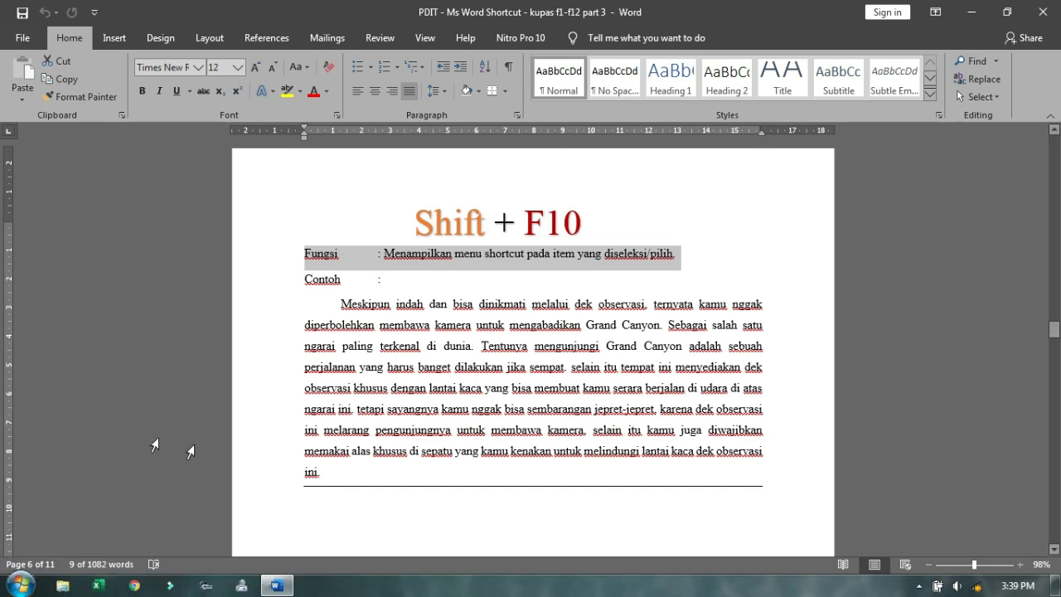
# Step: Open the shortcut menu in the blank area below the Shift + F10 example paragraph, and dismiss it without choosing a command
pyautogui.rightClick(440, 529)
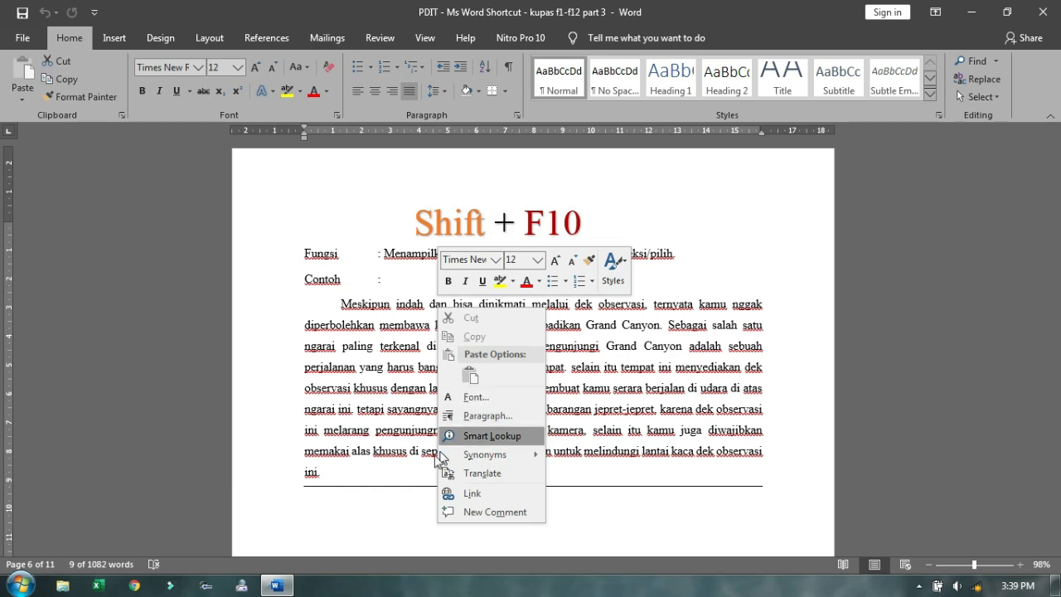
pyautogui.click(393, 498)
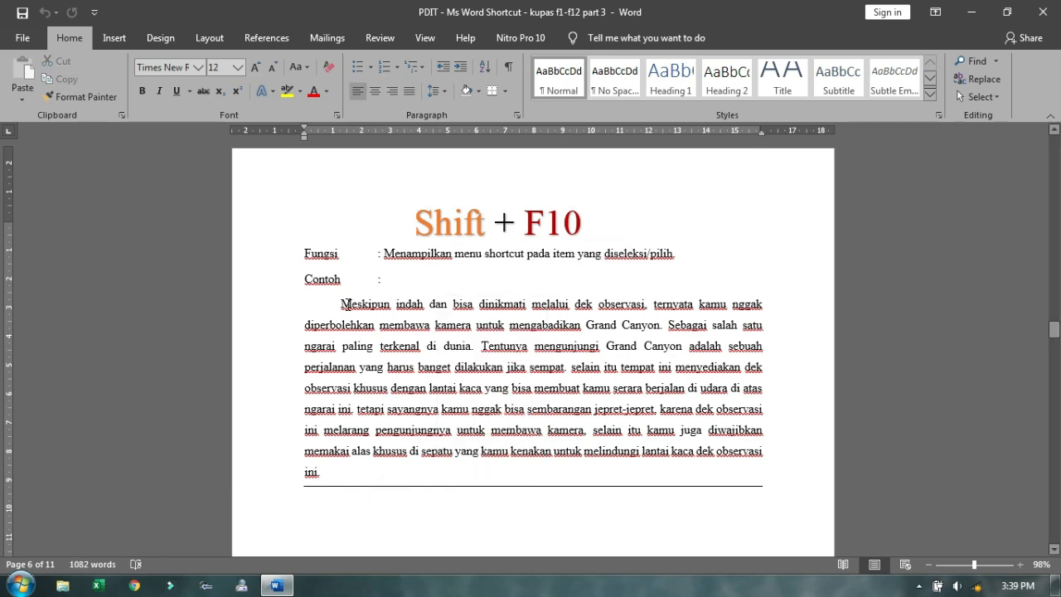
# Step: Select the first sentence of the Shift + F10 example paragraph, and highlight the section's heading and Fungsi line in turn
pyautogui.moveTo(342, 303); pyautogui.dragTo(663, 325)
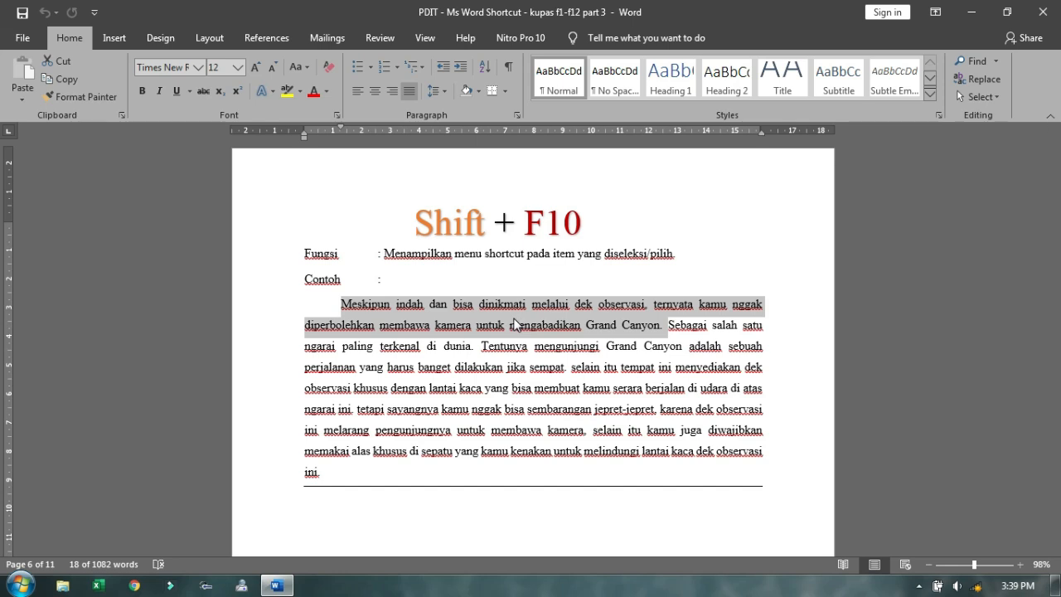
pyautogui.click(204, 193)
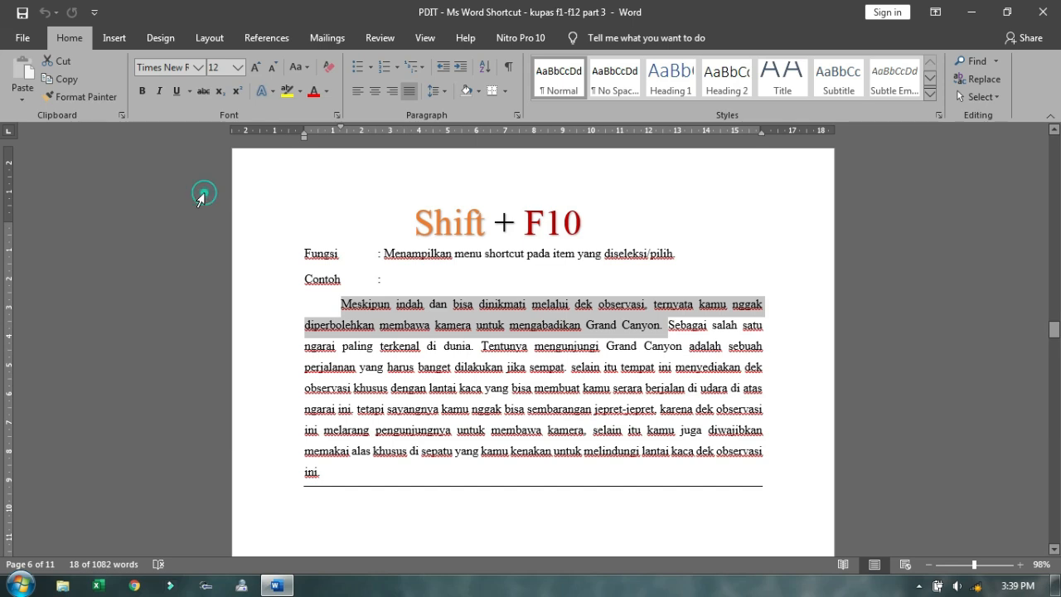
pyautogui.click(207, 253)
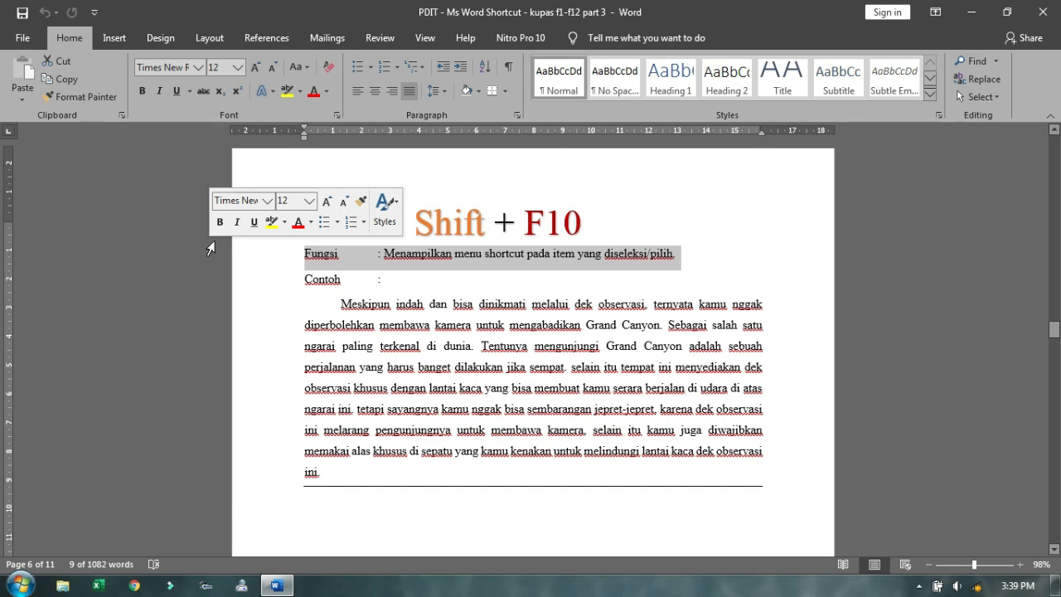
# Step: Select the example paragraph's first sentence, show the KeyTips for it, and dismiss both the KeyTips and the selection
pyautogui.moveTo(326, 303); pyautogui.dragTo(668, 324)
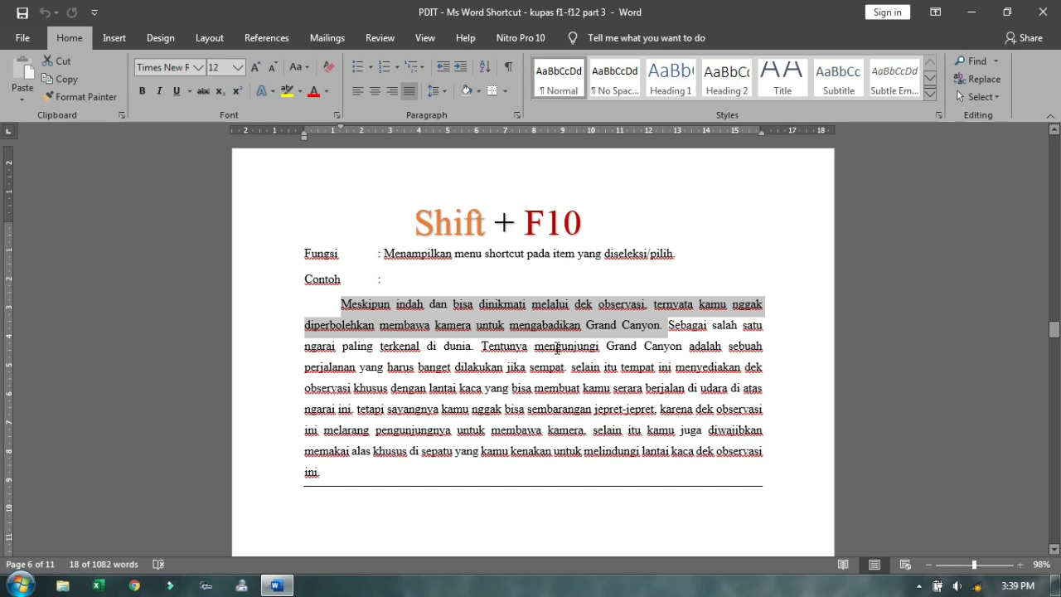
pyautogui.press('alt')
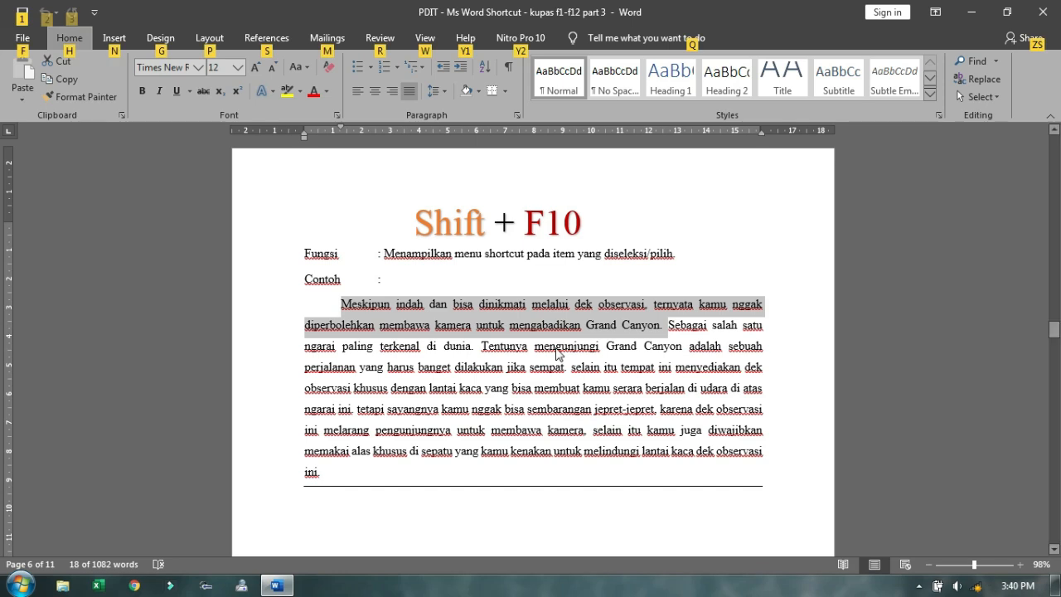
pyautogui.click(695, 369)
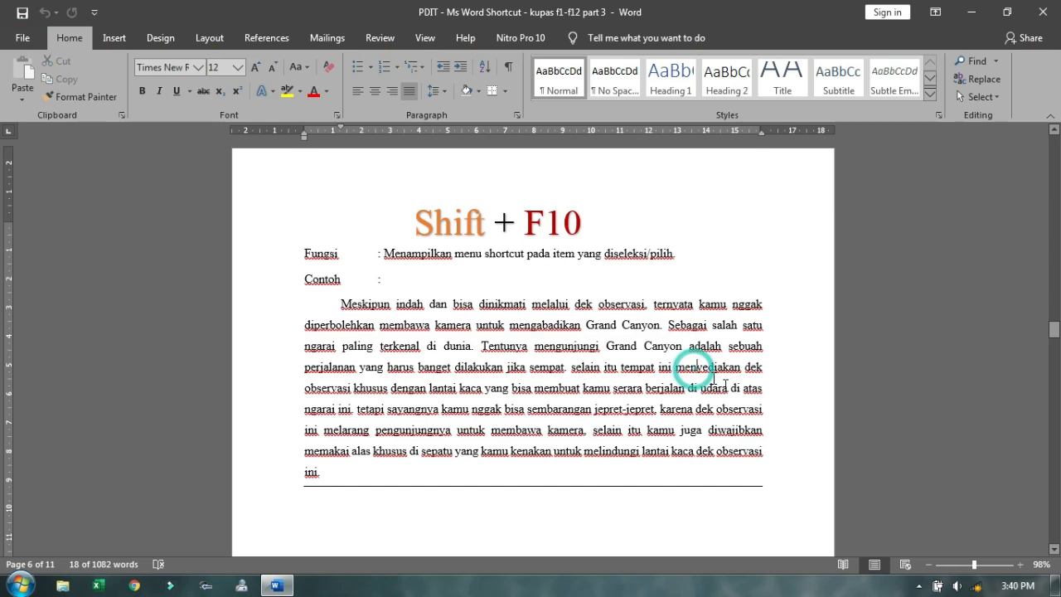
pyautogui.click(920, 587)
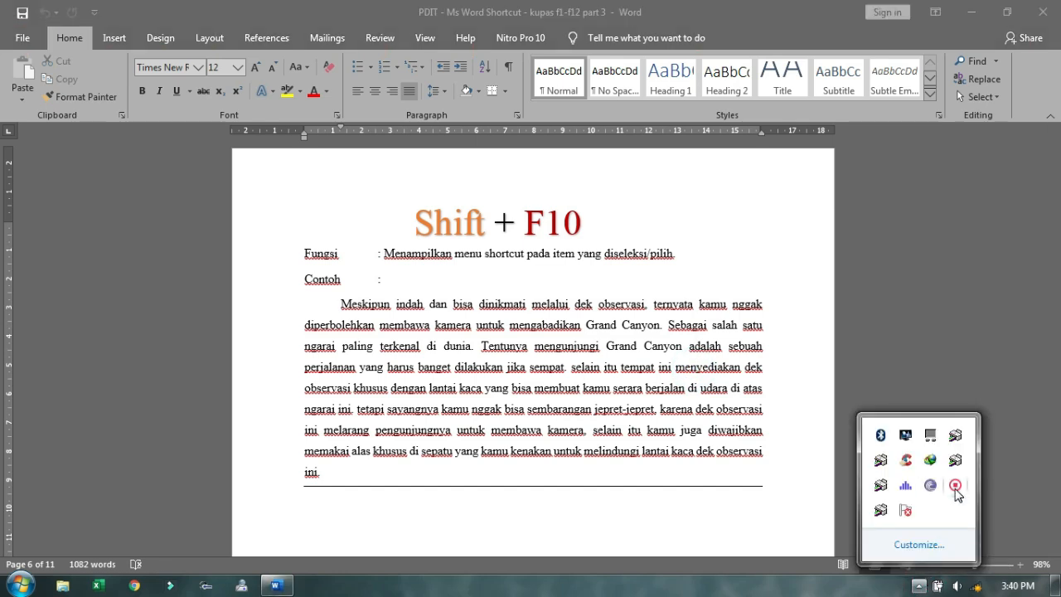
pyautogui.click(955, 486)
pyautogui.click(900, 338)
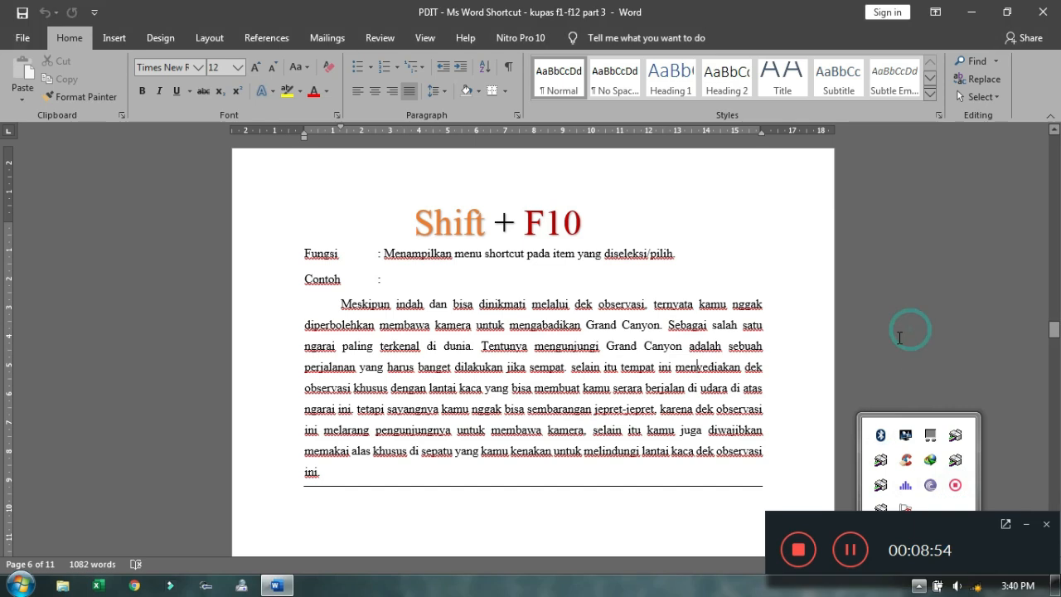
pyautogui.click(1025, 524)
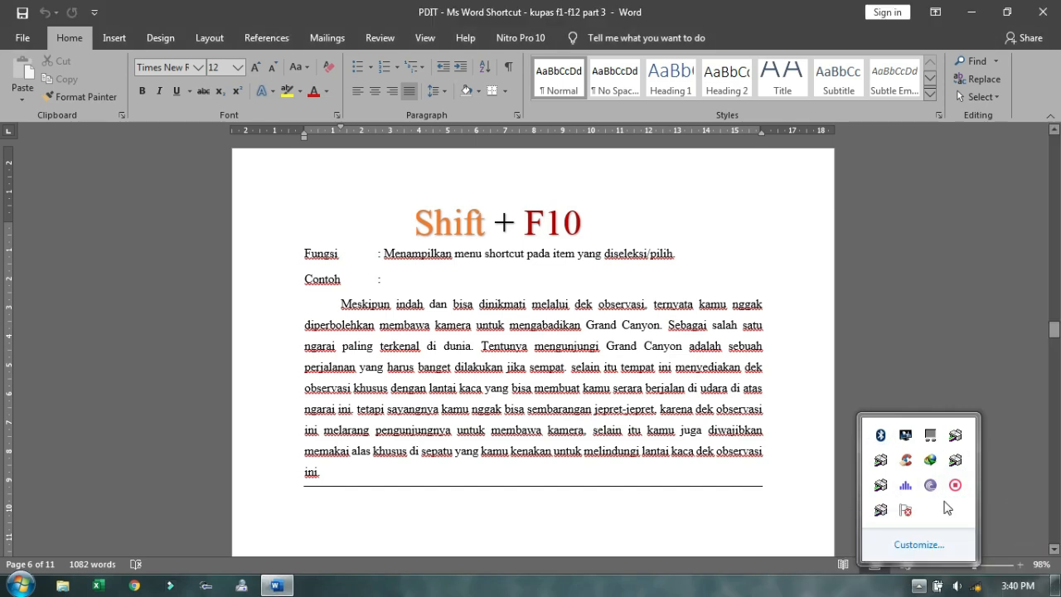
pyautogui.click(919, 585)
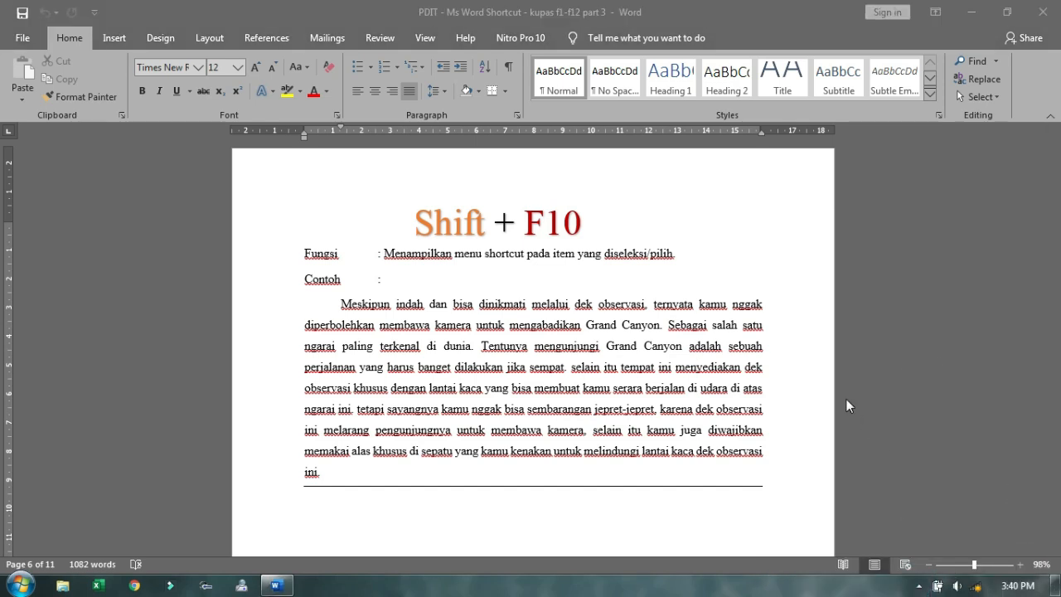
pyautogui.click(689, 364)
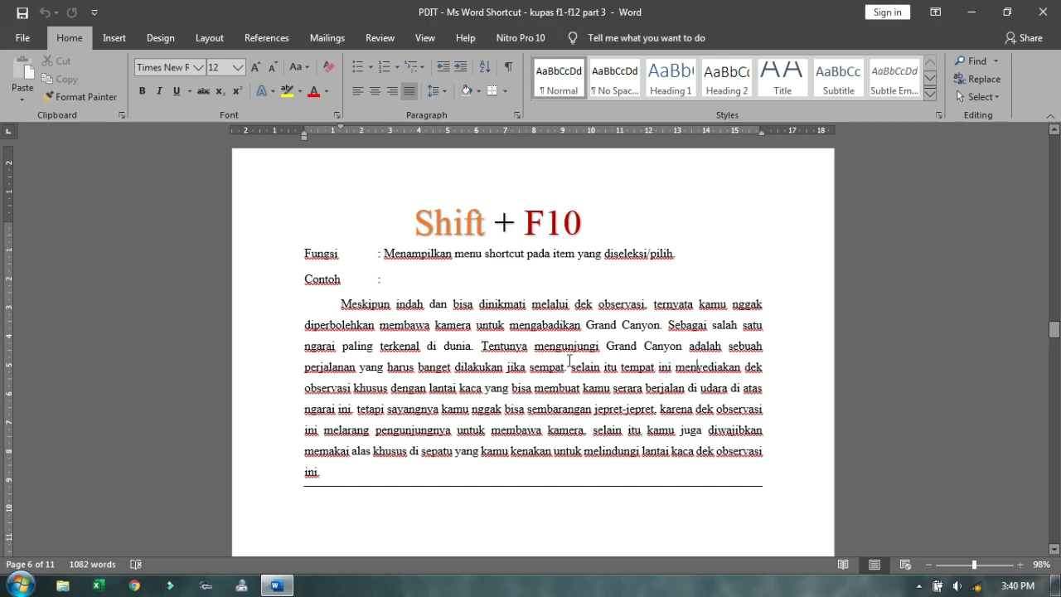
# Step: Select the first sentence of the Shift + F10 example paragraph and dismiss the Windows color scheme prompt without choosing an option
pyautogui.click(342, 307)
pyautogui.moveTo(470, 319); pyautogui.dragTo(686, 333)
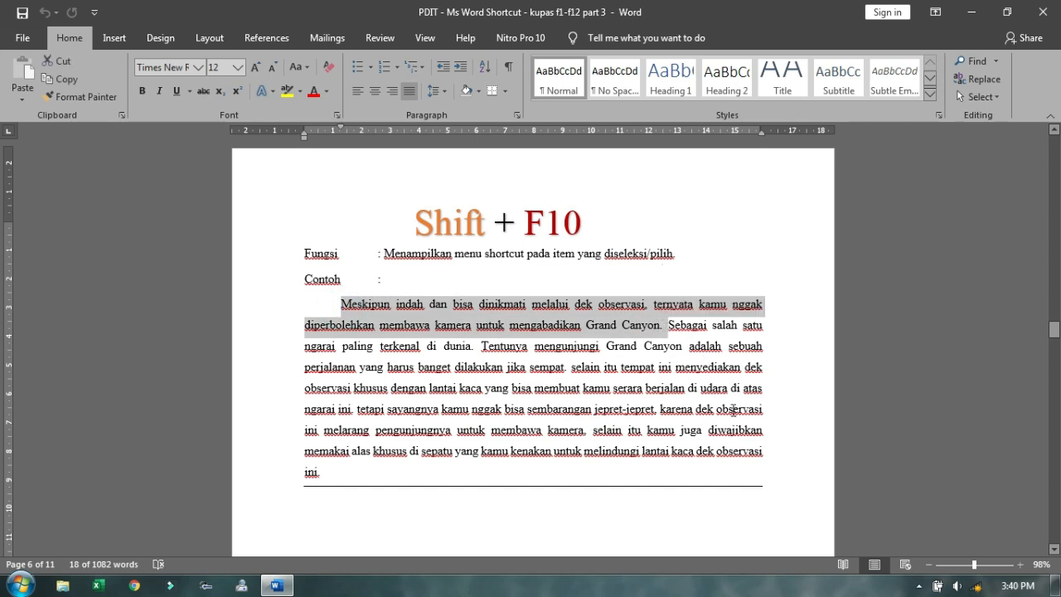
pyautogui.hotkey('shift', 'F10')
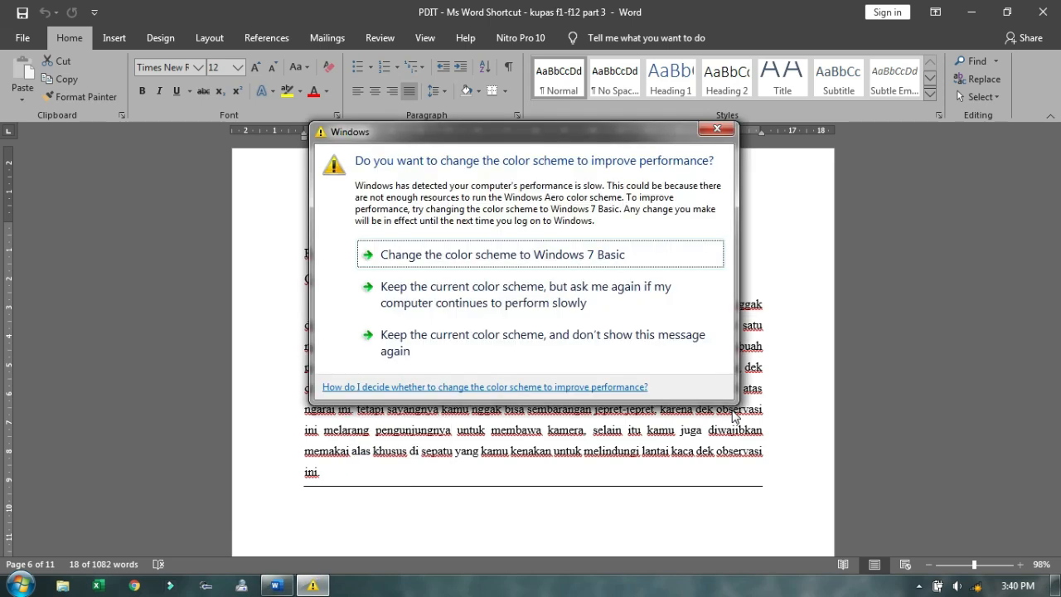
pyautogui.click(717, 129)
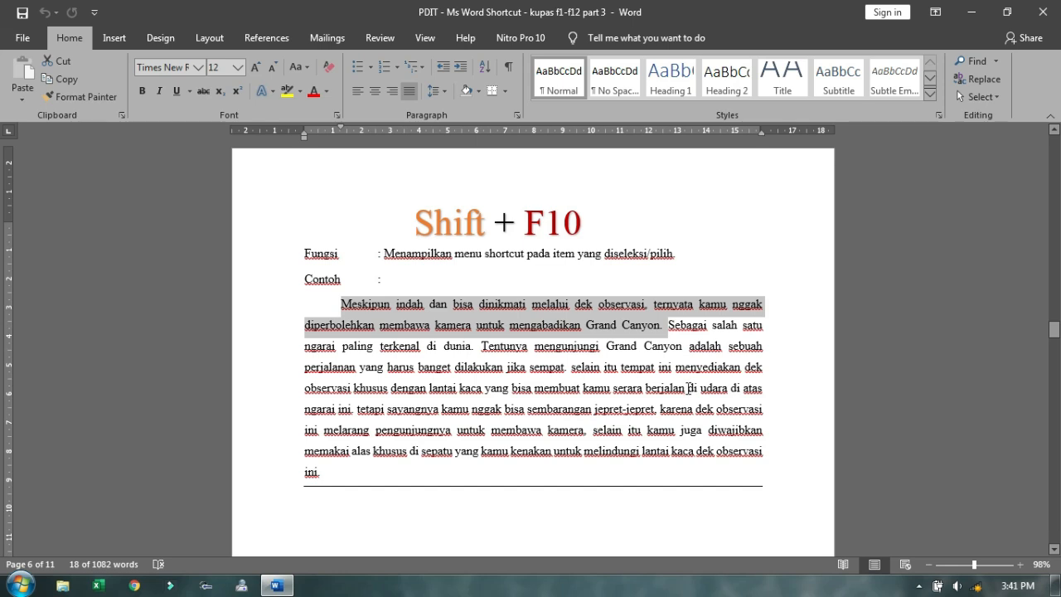
# Step: Open the shortcut menu for the selected sentence, dismiss it without choosing a command, and clear the selection
pyautogui.hotkey('shift', 'F10')
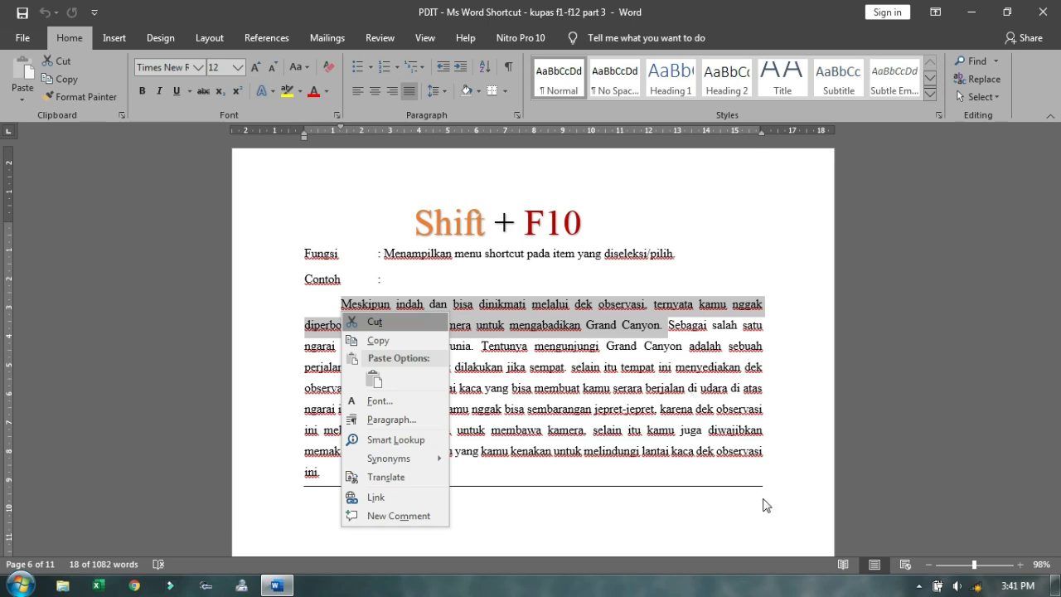
pyautogui.press('Escape')
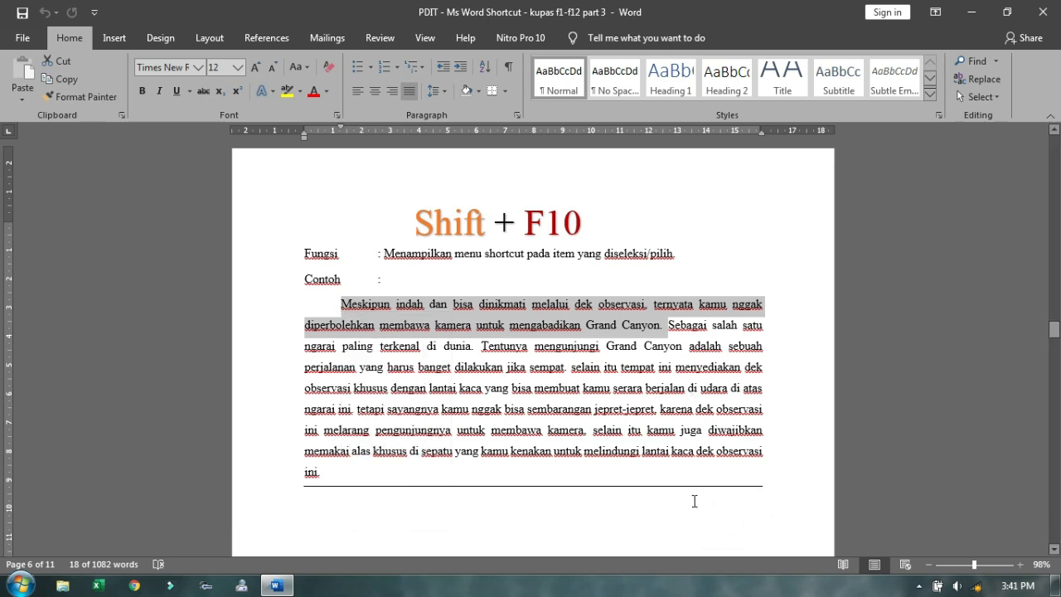
pyautogui.click(693, 500)
# Step: Go to the Ctrl + F10 section on page 7 and restore the document window down to its smaller size
pyautogui.scroll(-2, 693, 501)
pyautogui.scroll(-6, 694, 501)
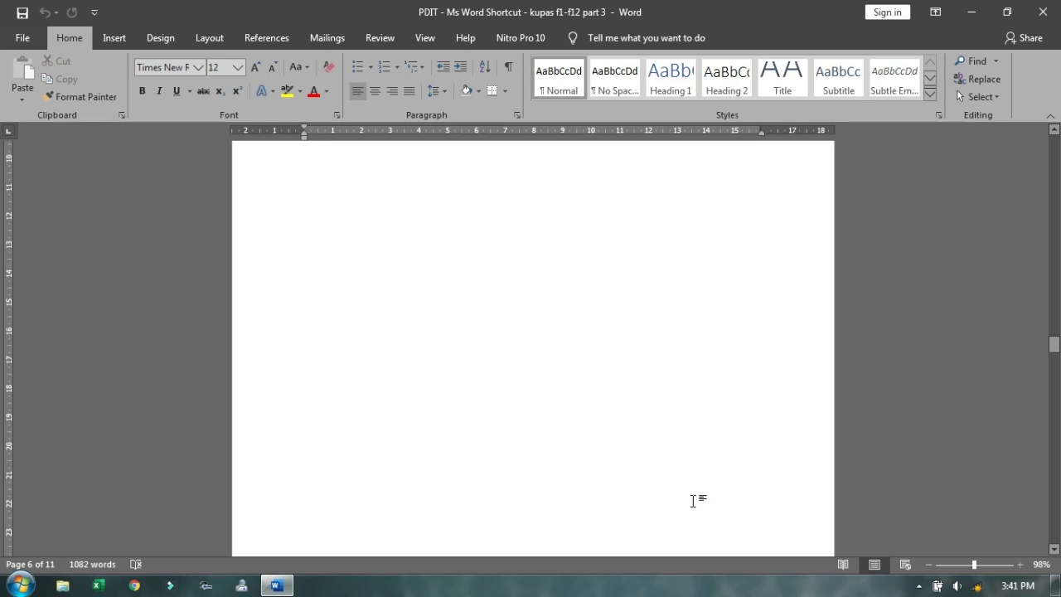
pyautogui.scroll(-2, 695, 500)
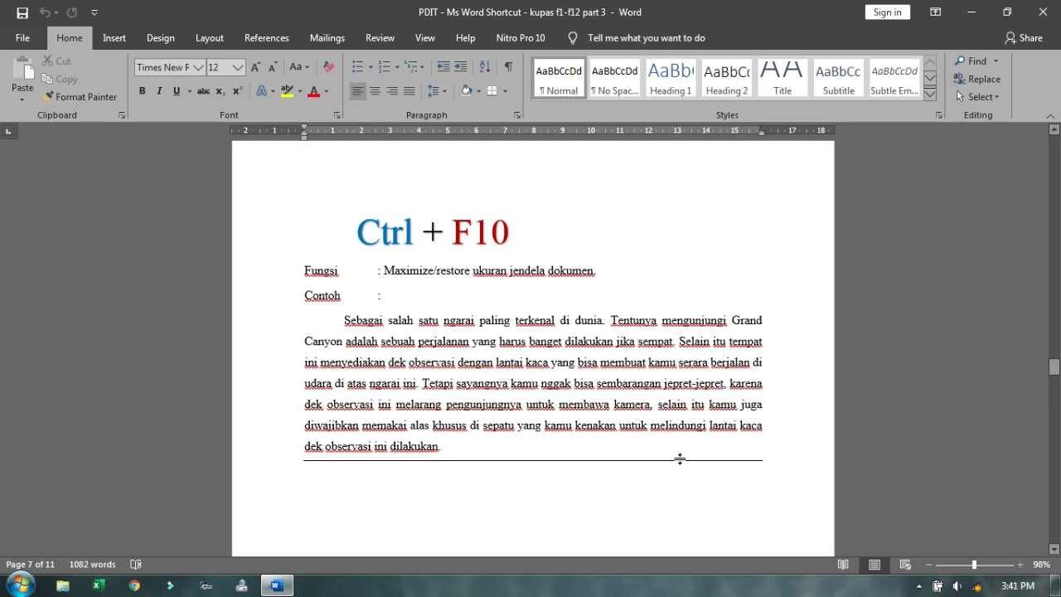
pyautogui.click(630, 424)
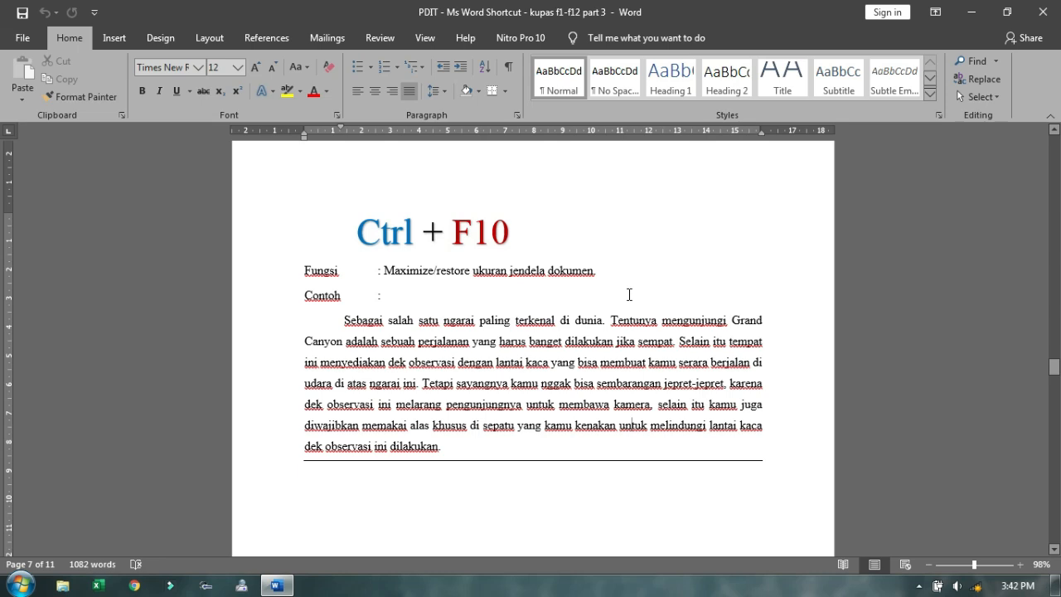
pyautogui.scroll(-1, 629, 295)
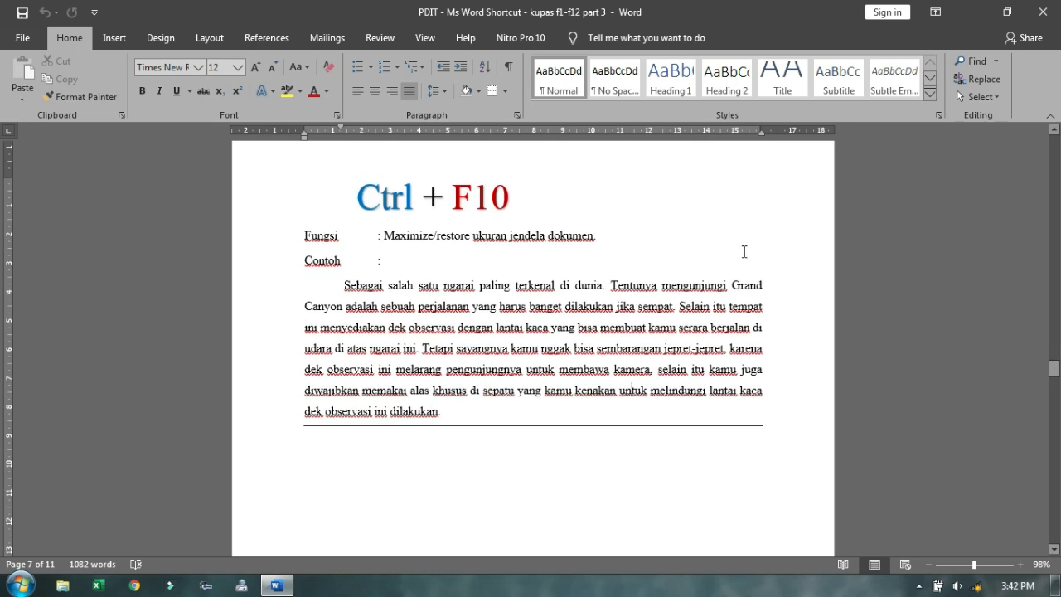
pyautogui.click(1005, 19)
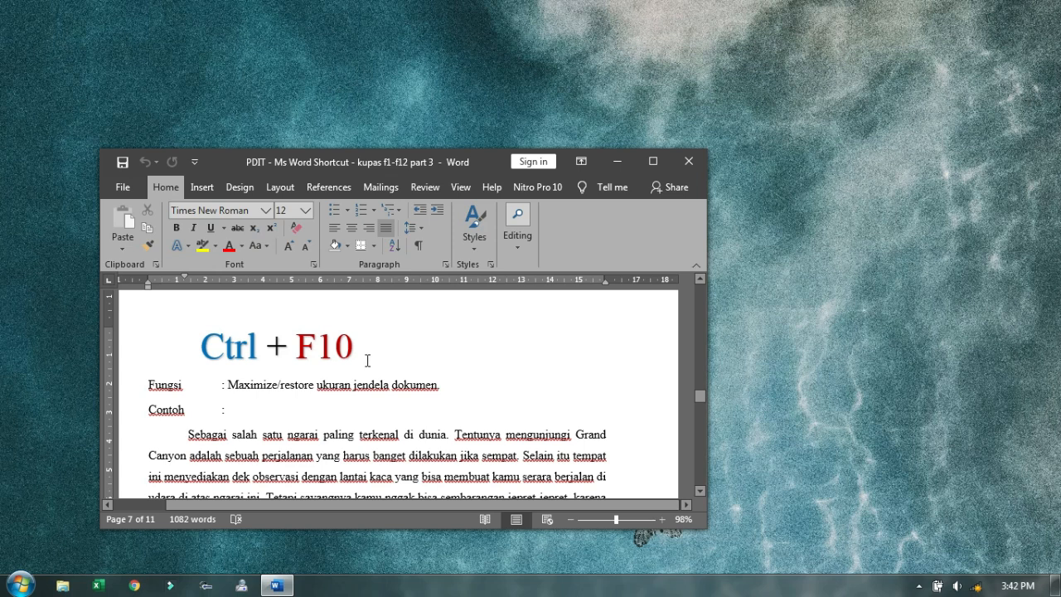
# Step: Highlight the Ctrl + F10 heading text, place the cursor at the end of the Fungsi line, and maximize the document window
pyautogui.click(200, 353)
pyautogui.moveTo(228, 353); pyautogui.dragTo(383, 355)
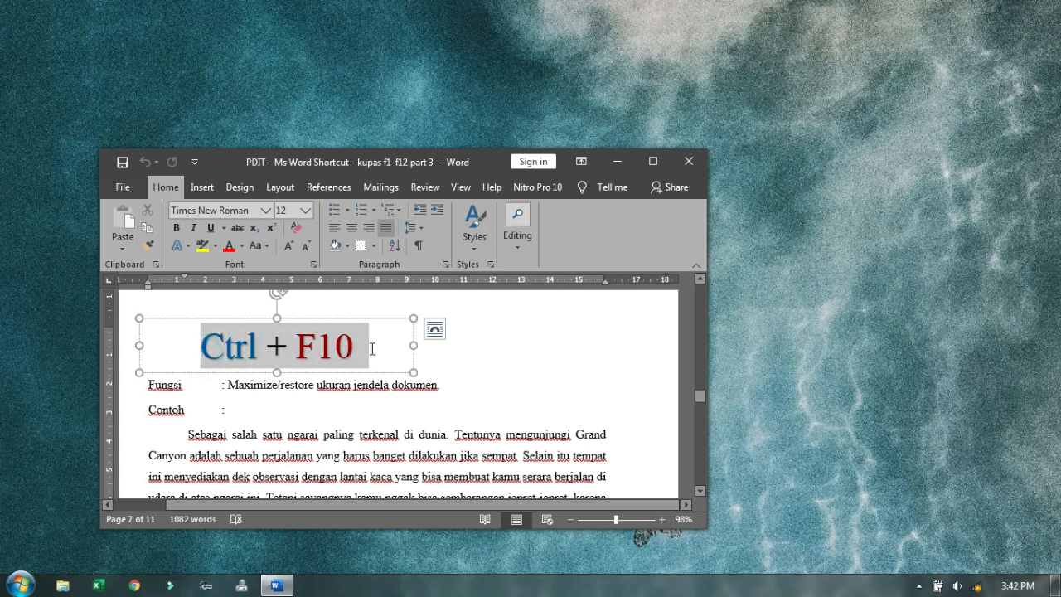
pyautogui.click(468, 380)
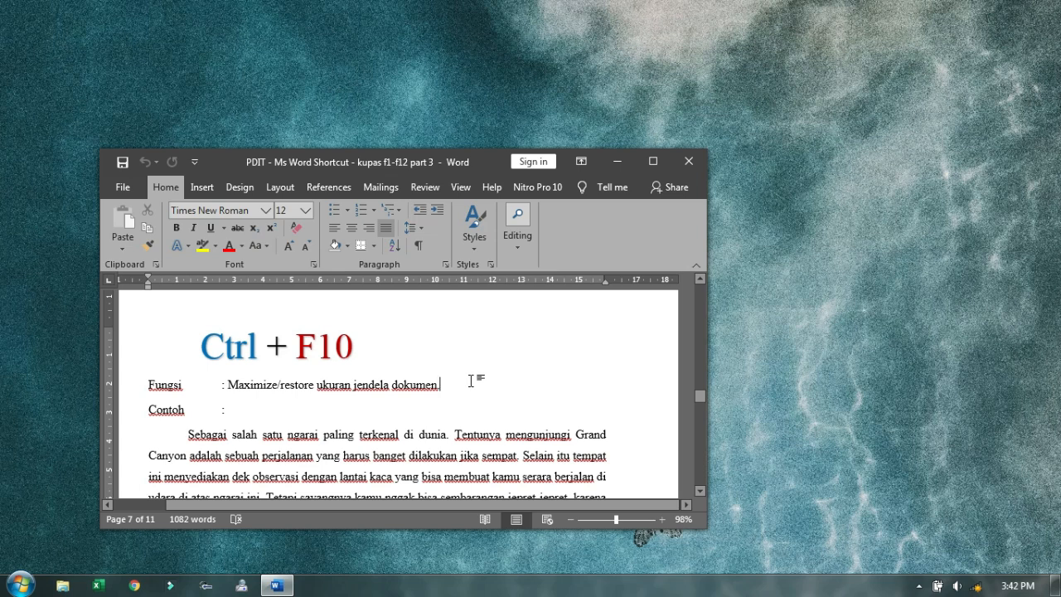
pyautogui.hotkey('ctrl', 'F10')
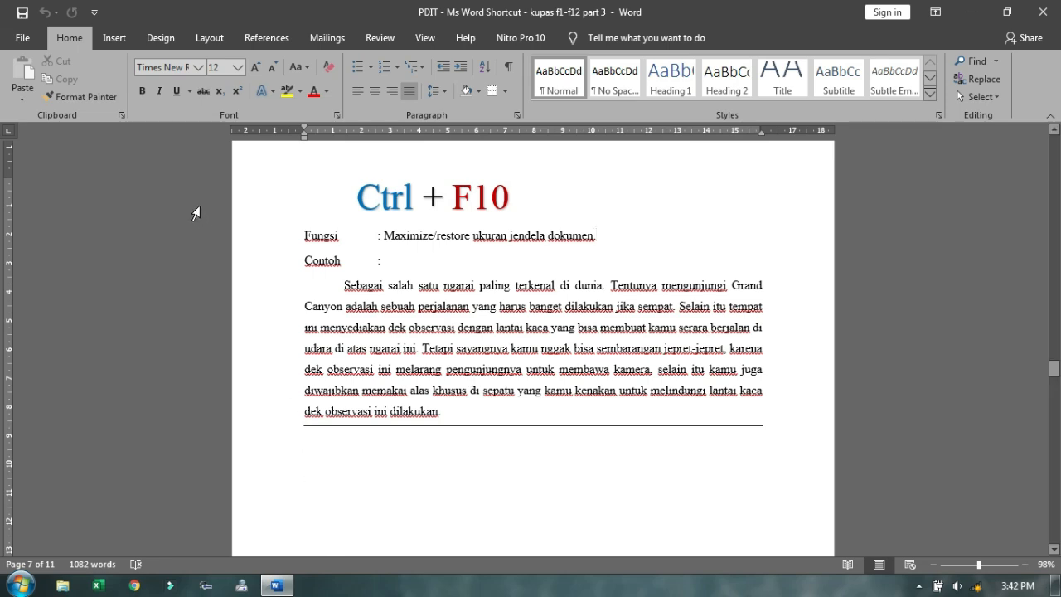
# Step: Highlight the Ctrl + F10 section's Fungsi line and heading, restore the document window down, and maximize it again
pyautogui.click(184, 236)
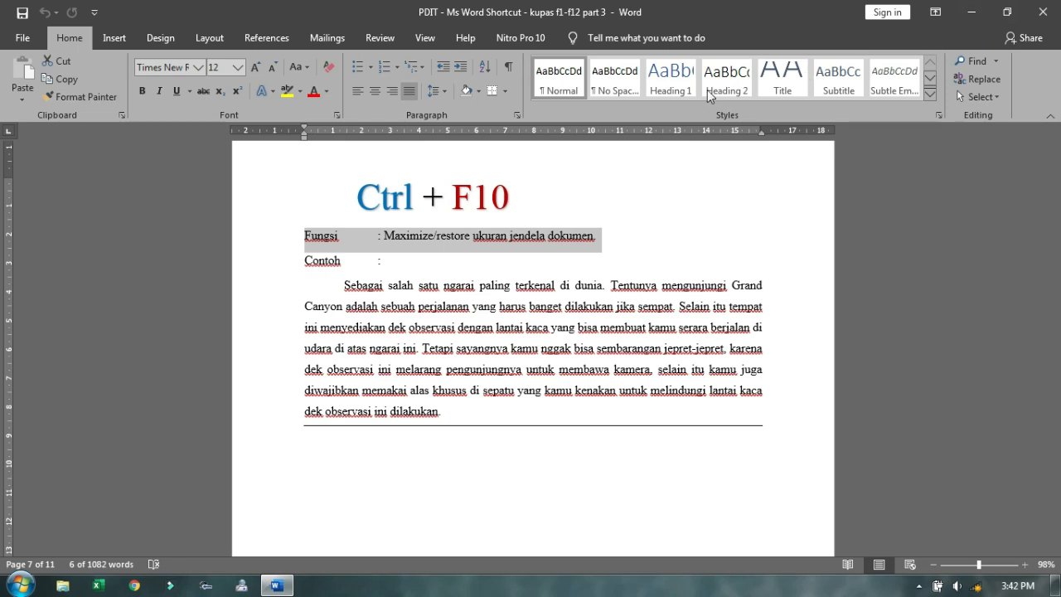
pyautogui.click(176, 201)
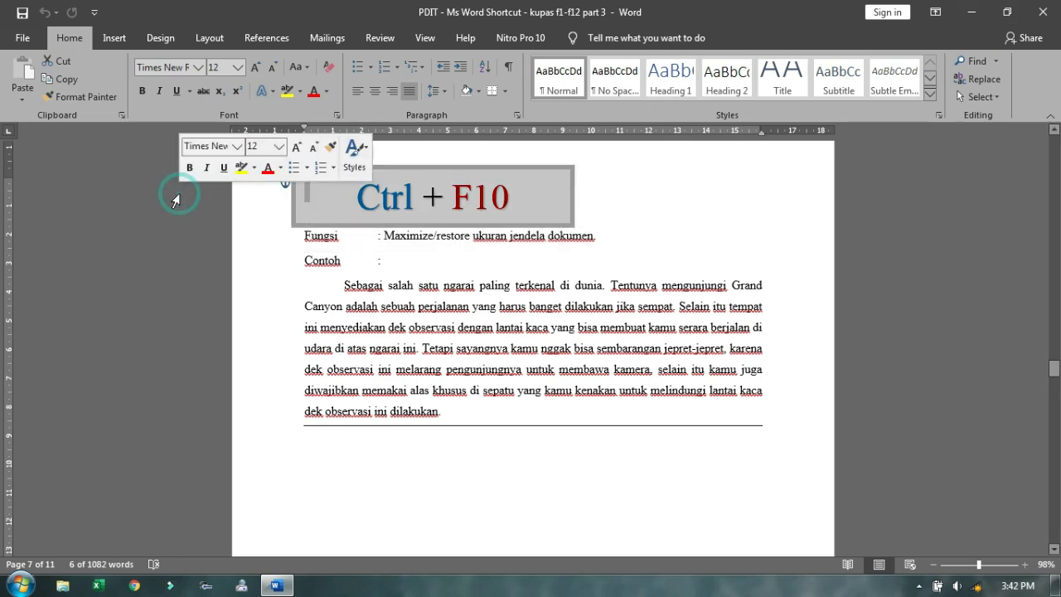
pyautogui.click(163, 236)
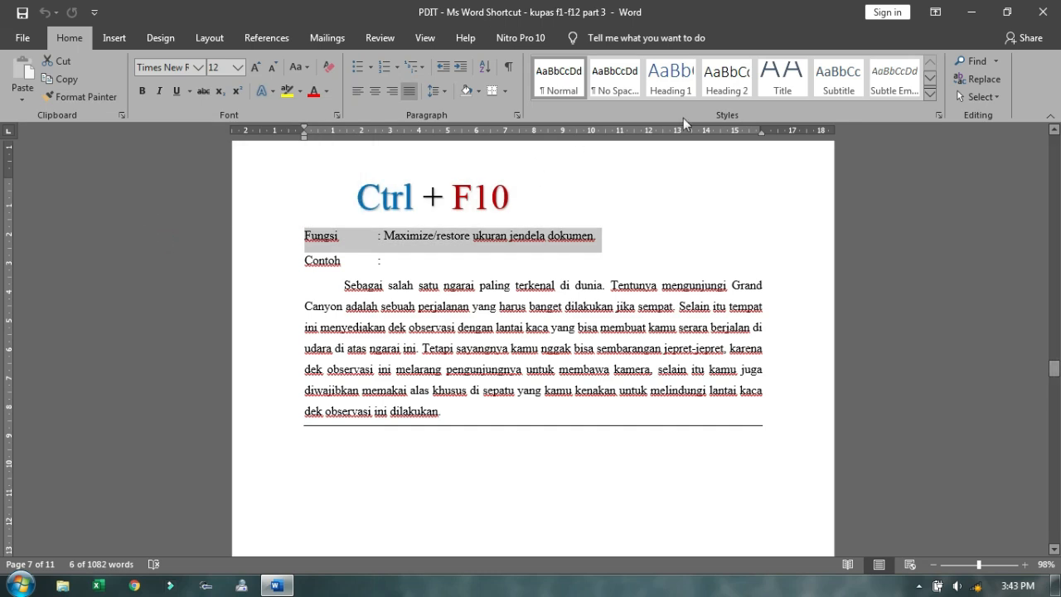
pyautogui.click(1004, 12)
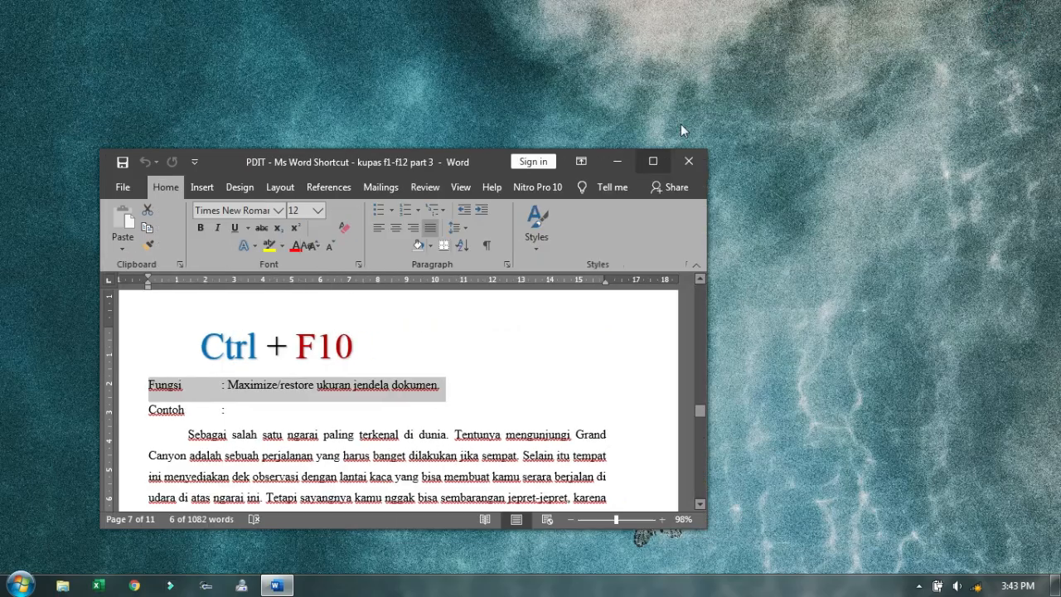
pyautogui.click(645, 160)
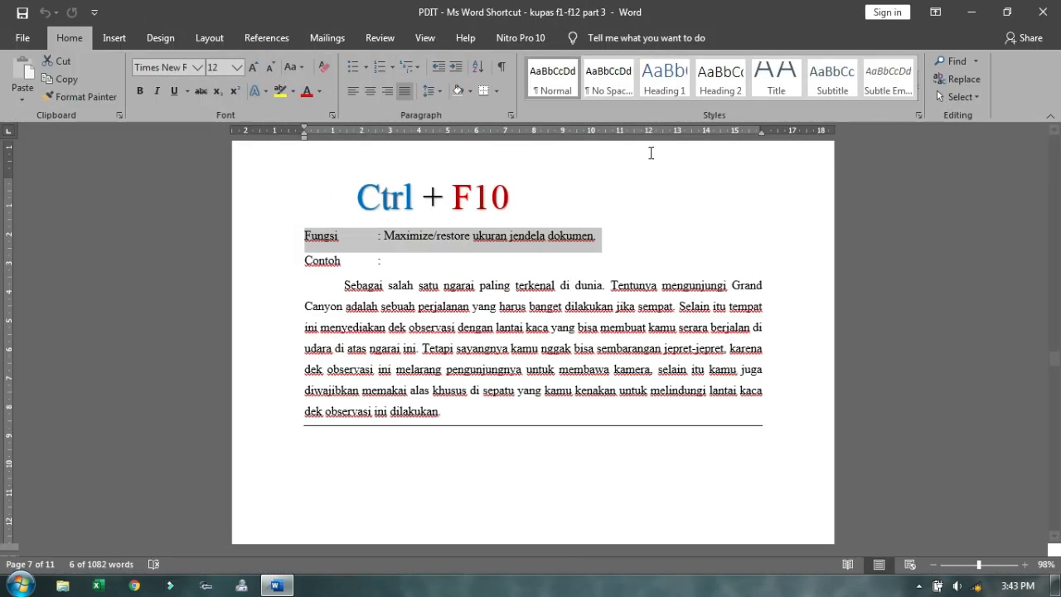
# Step: Highlight the Ctrl + F10 heading box again, followed by the Fungsi line below it
pyautogui.click(173, 184)
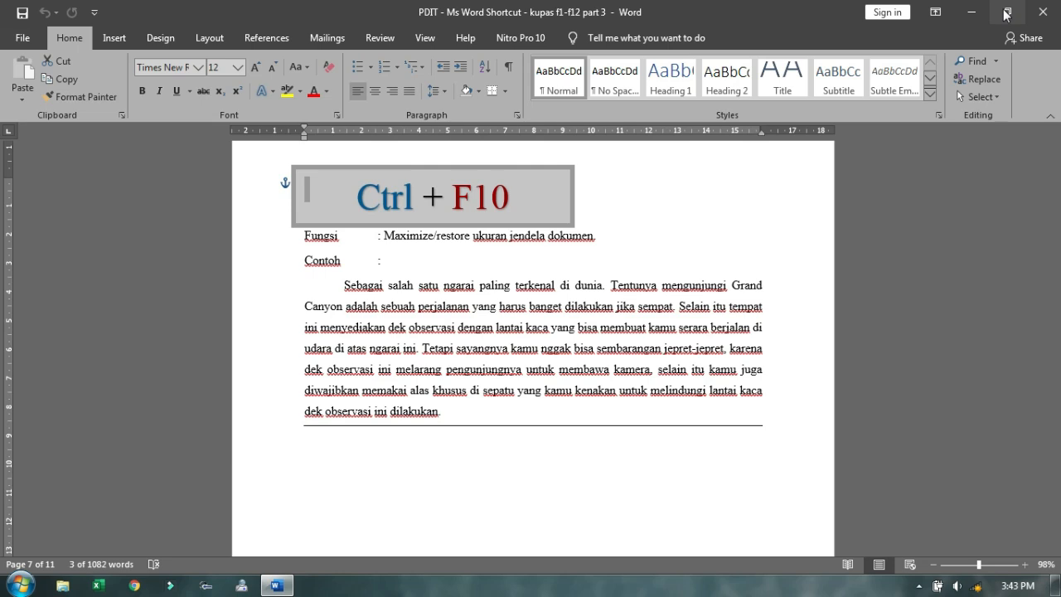
pyautogui.click(540, 213)
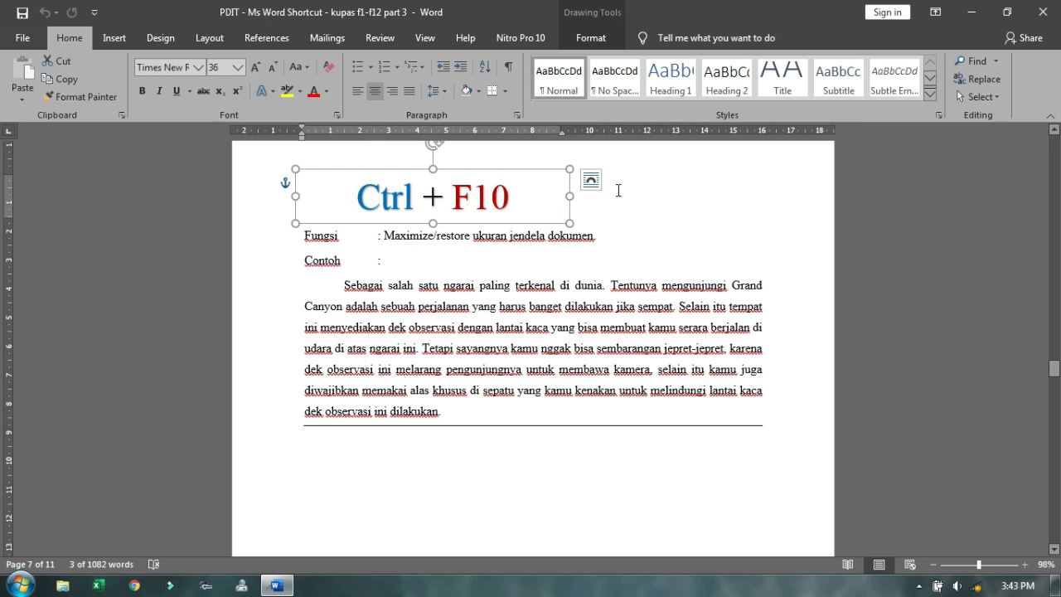
pyautogui.click(190, 202)
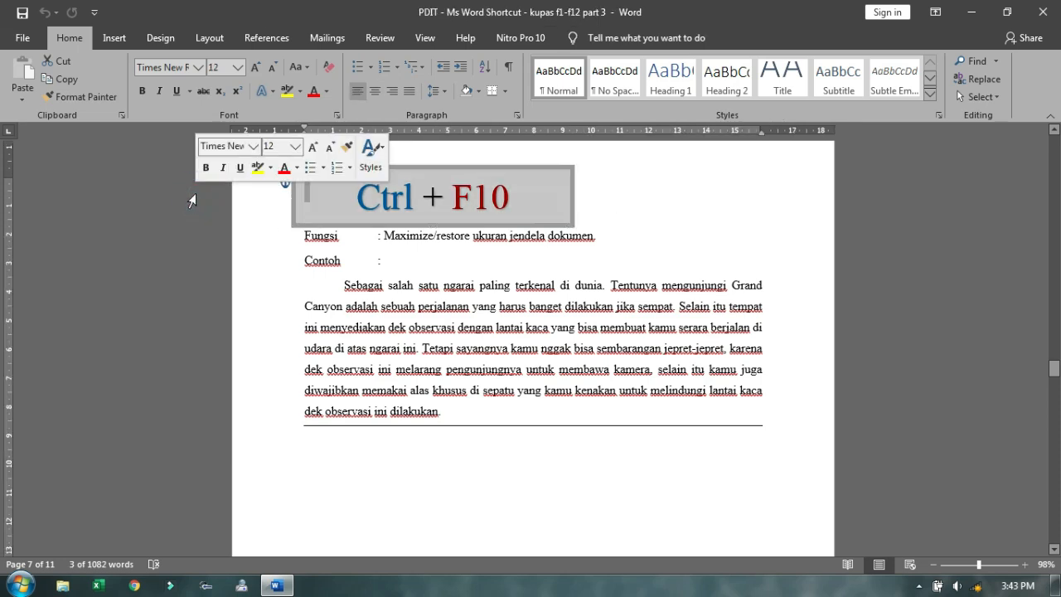
pyautogui.click(193, 236)
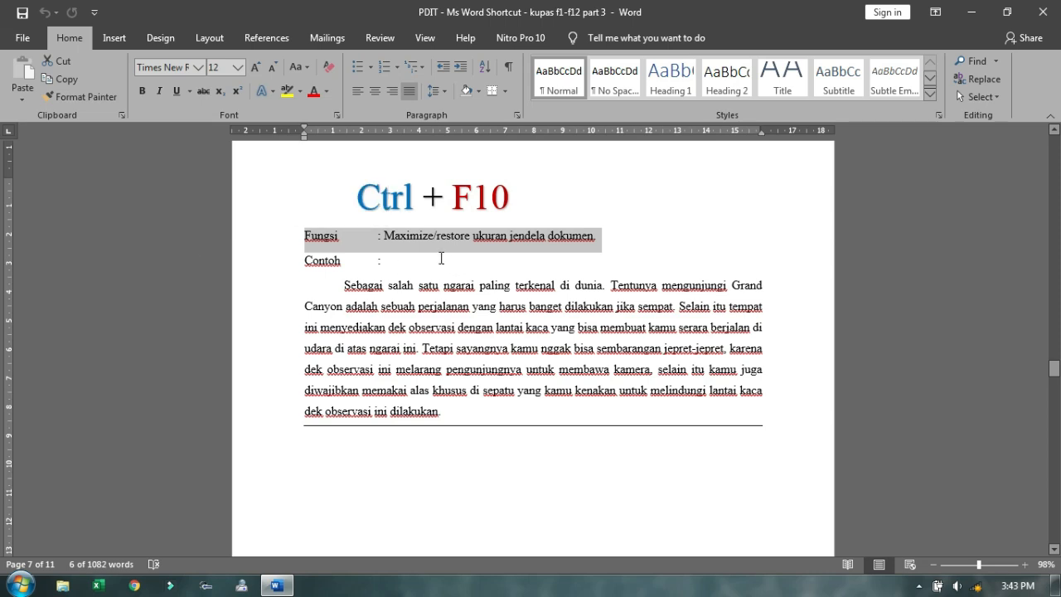
# Step: Go to the Alt + F10 section on page 8, highlight its heading text, and return the cursor to the example paragraph
pyautogui.scroll(-8, 441, 258)
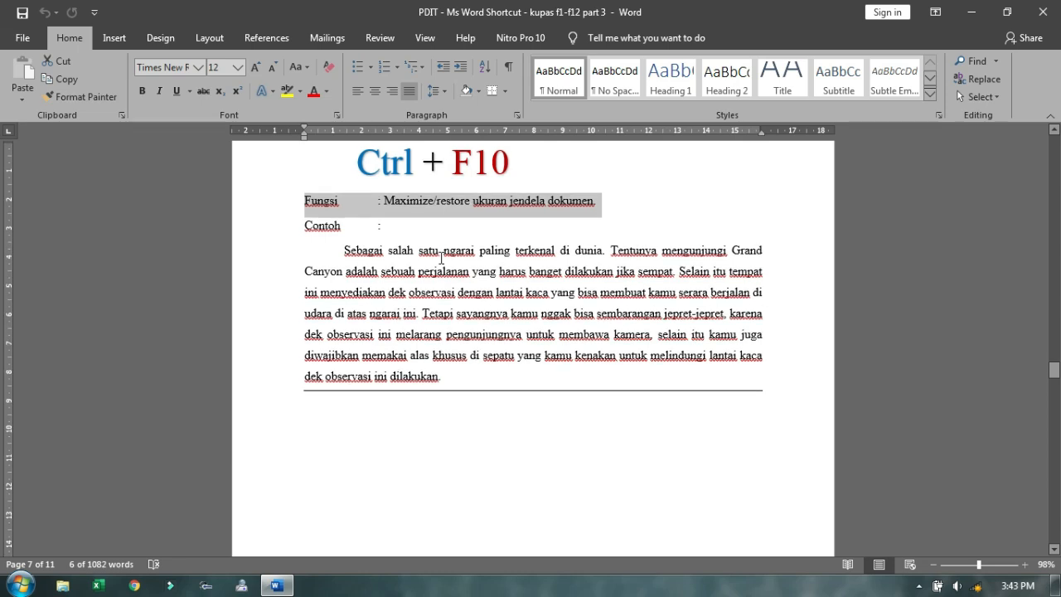
pyautogui.scroll(-10, 442, 257)
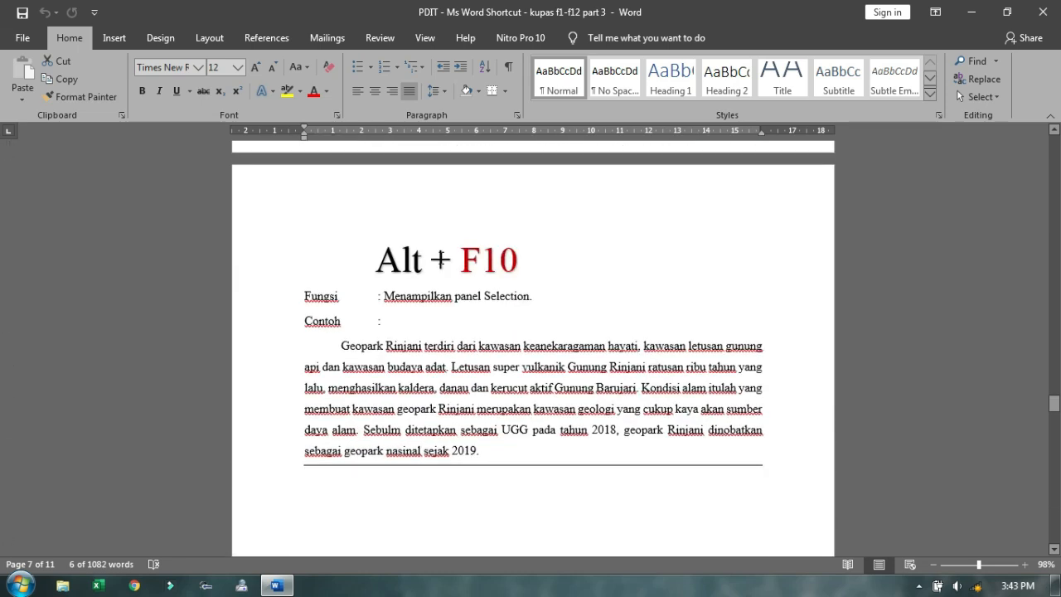
pyautogui.scroll(-1, 441, 258)
pyautogui.click(471, 389)
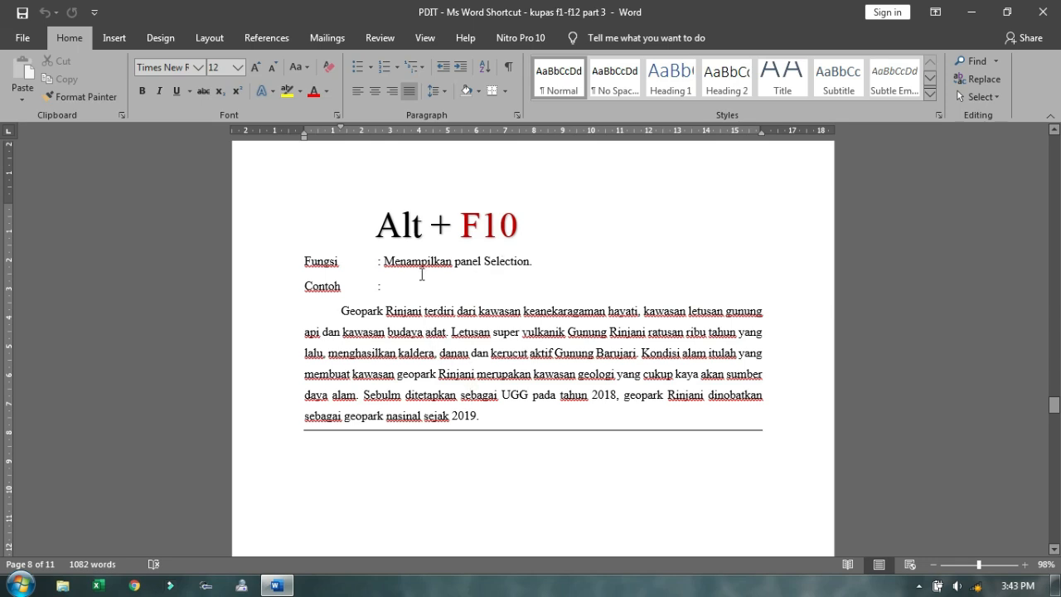
pyautogui.click(452, 215)
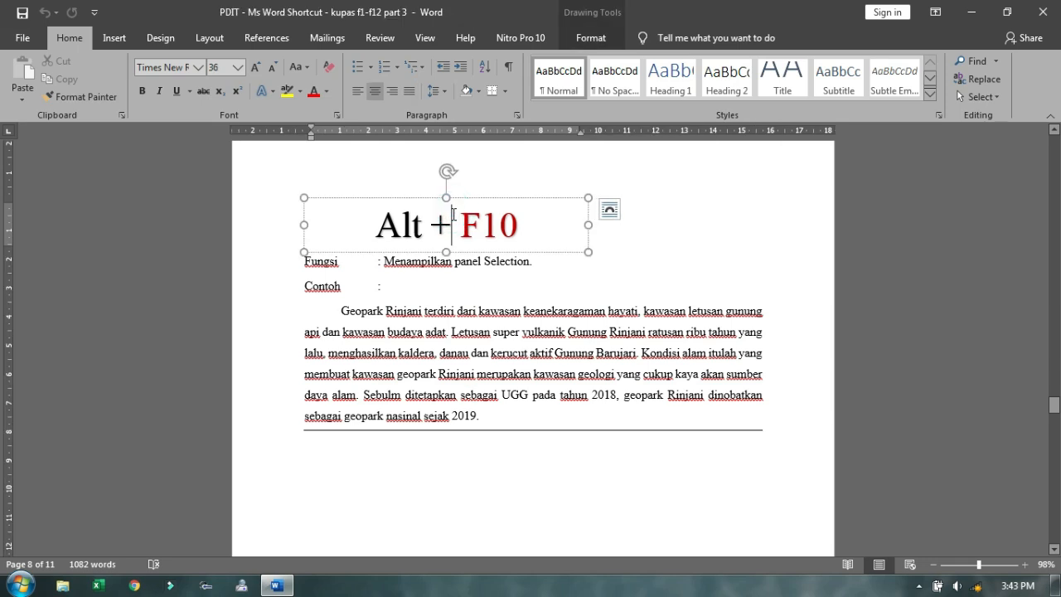
pyautogui.click(523, 199)
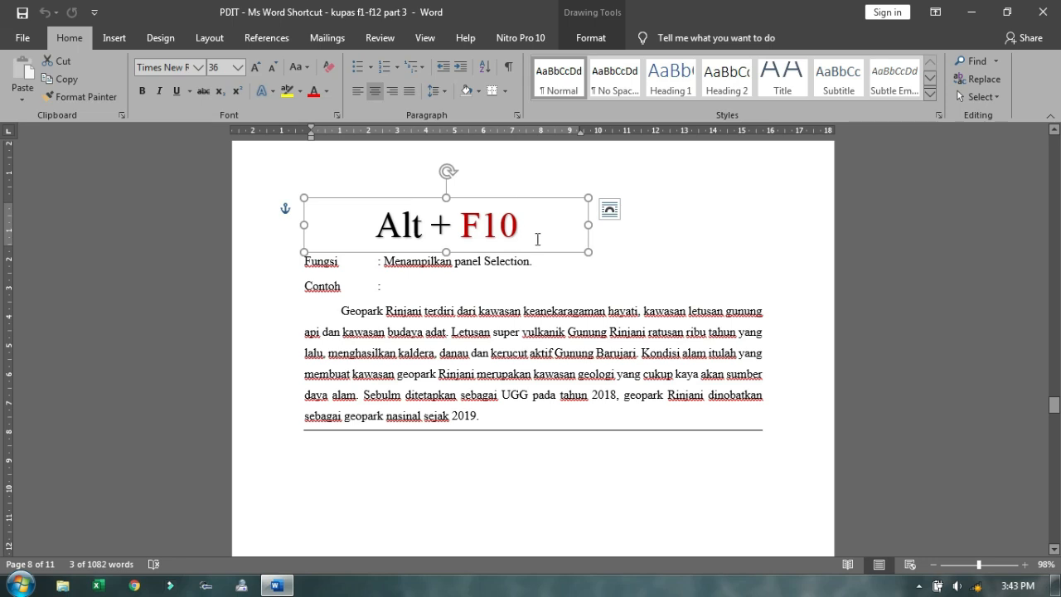
pyautogui.moveTo(536, 230); pyautogui.dragTo(380, 233)
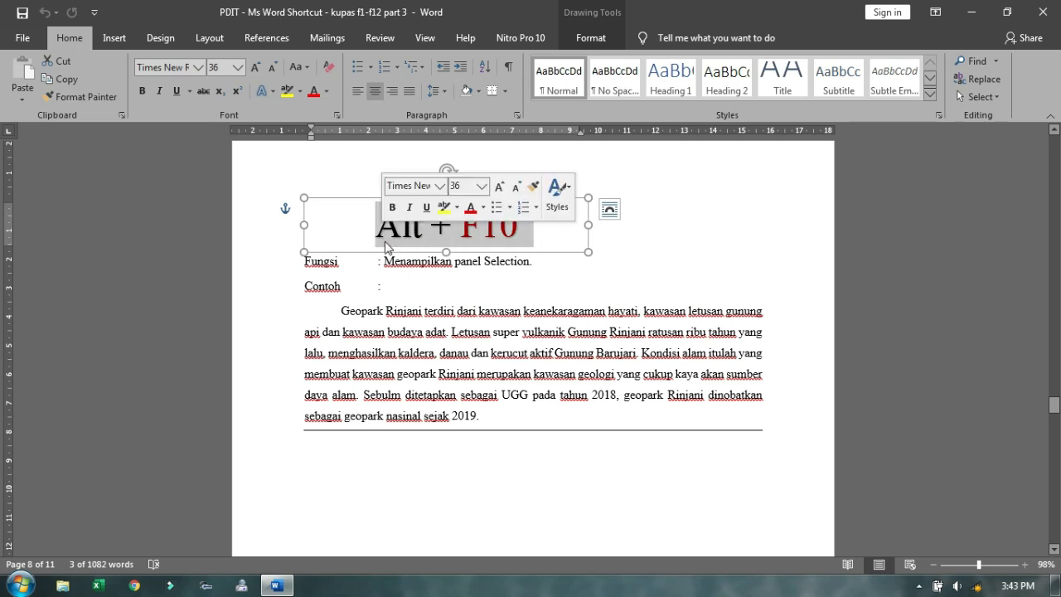
pyautogui.click(617, 308)
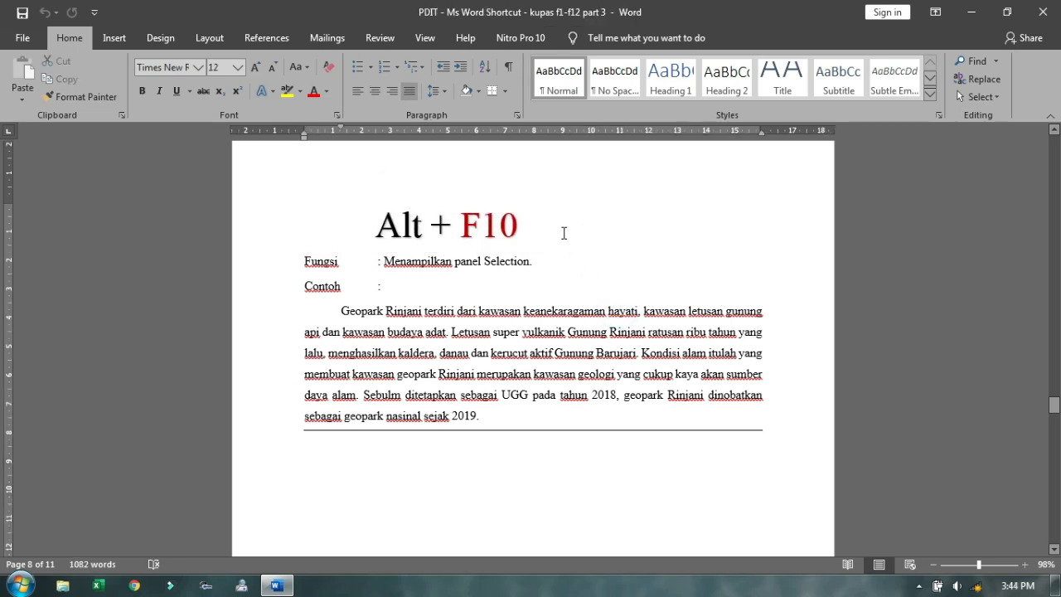
# Step: Select the Alt + F10 heading's text box, and place the cursor at the end of the Contoh line
pyautogui.click(540, 216)
pyautogui.click(538, 198)
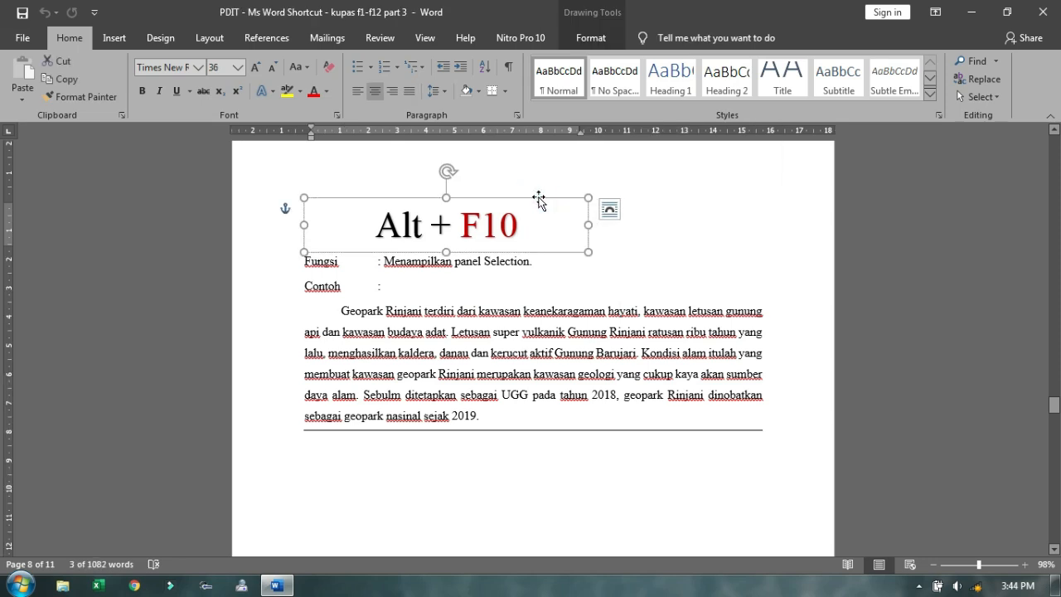
pyautogui.click(456, 267)
pyautogui.moveTo(478, 267); pyautogui.dragTo(534, 267)
pyautogui.click(570, 290)
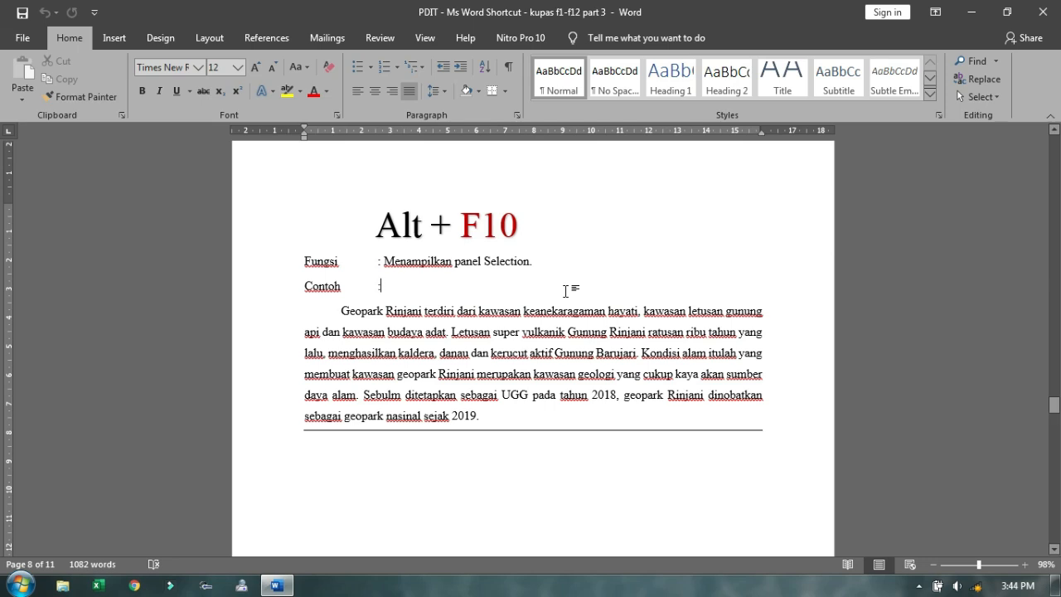
# Step: Highlight the Alt + F10 heading box and its Fungsi line, and dismiss the Windows color scheme prompt
pyautogui.click(160, 216)
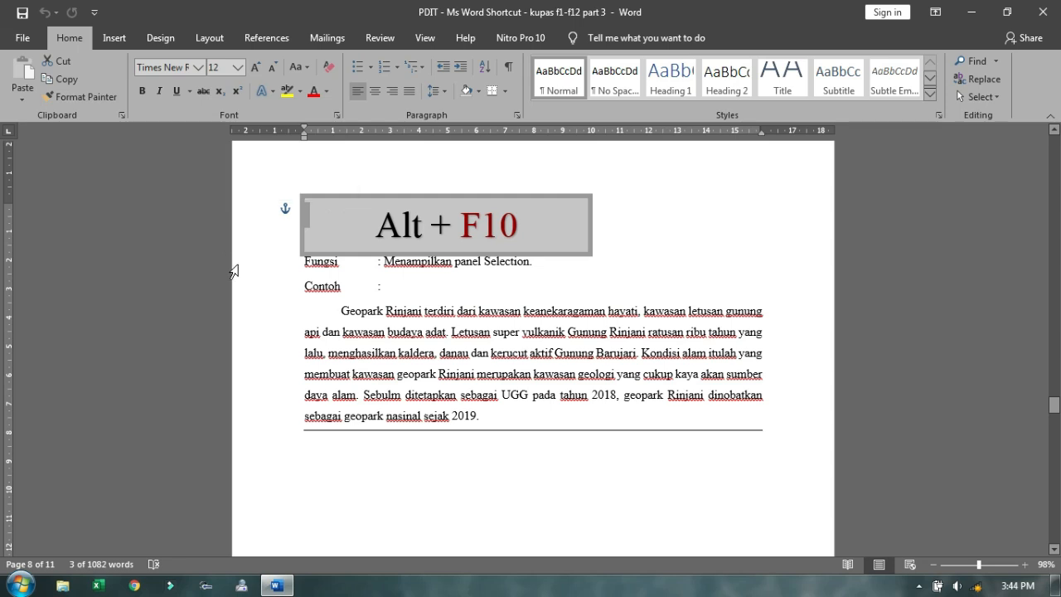
pyautogui.click(209, 260)
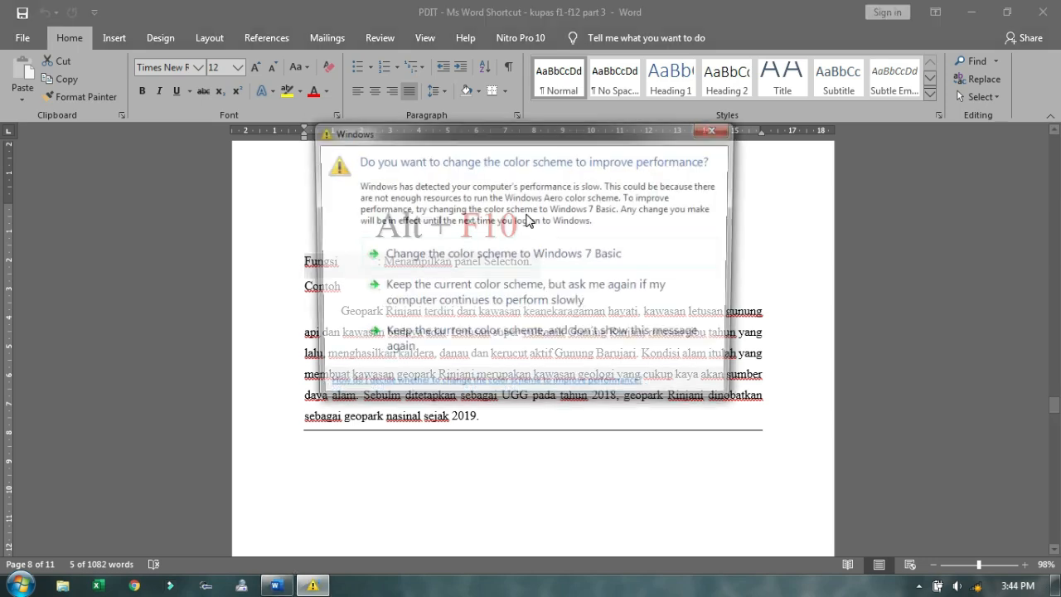
pyautogui.click(716, 130)
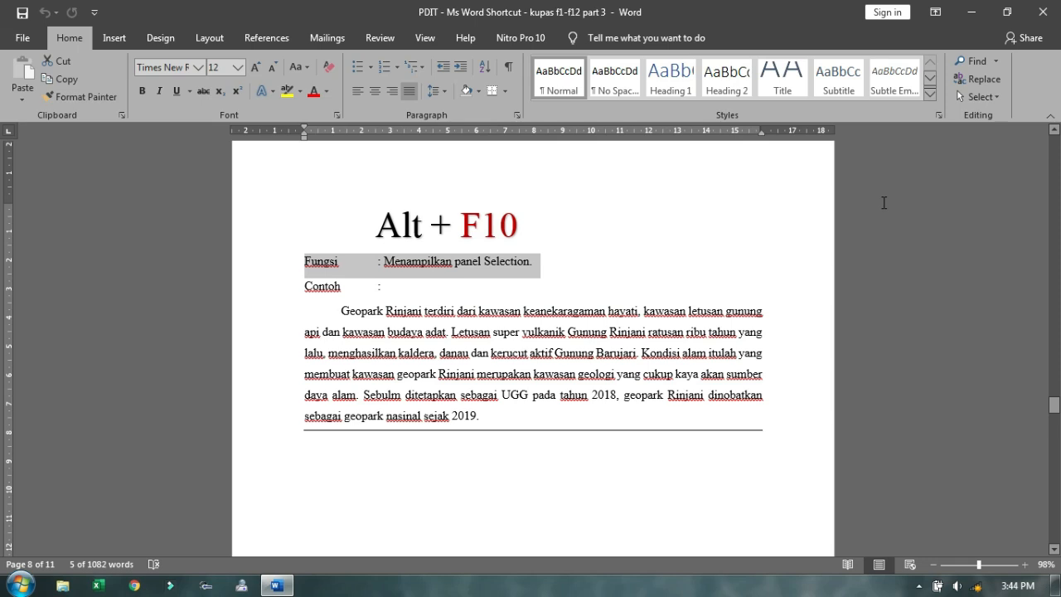
# Step: Show the Selection pane and place the cursor in the Alt + F10 heading's text box so it is marked in the pane
pyautogui.hotkey('alt', 'F10')
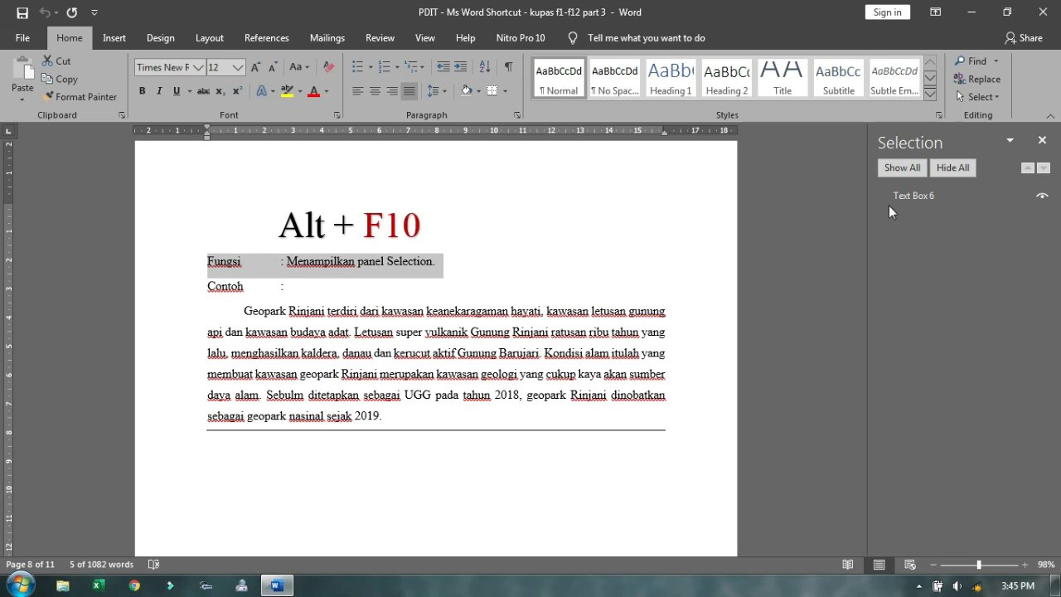
pyautogui.click(355, 223)
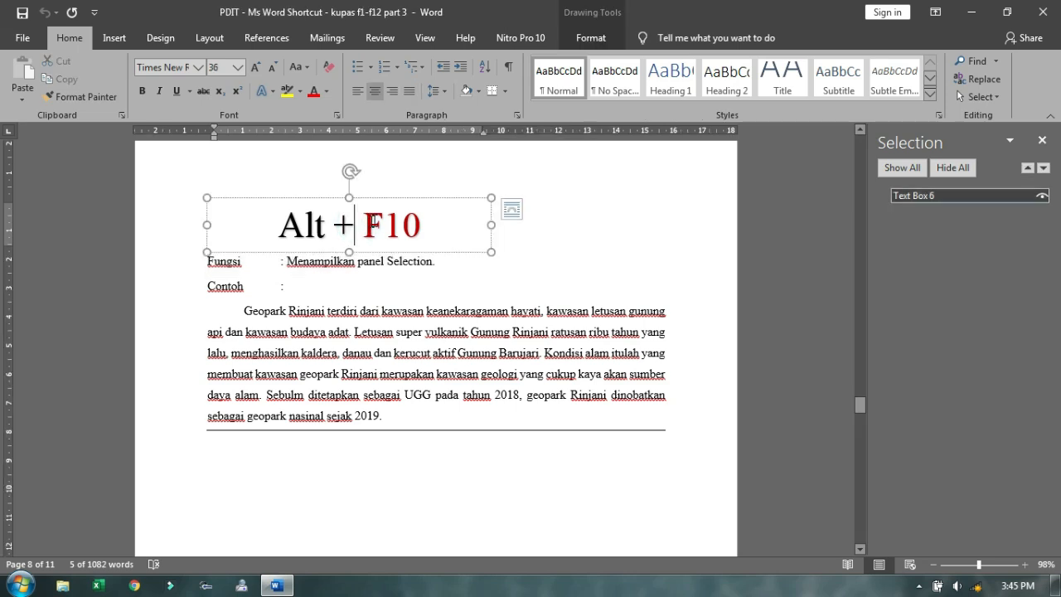
pyautogui.click(473, 248)
pyautogui.click(430, 362)
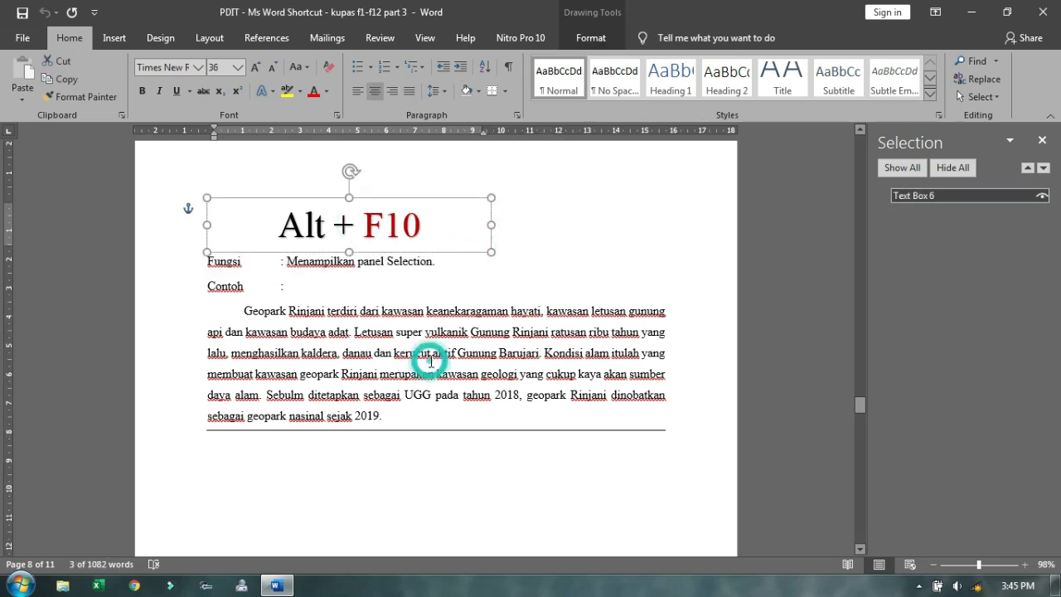
pyautogui.click(435, 219)
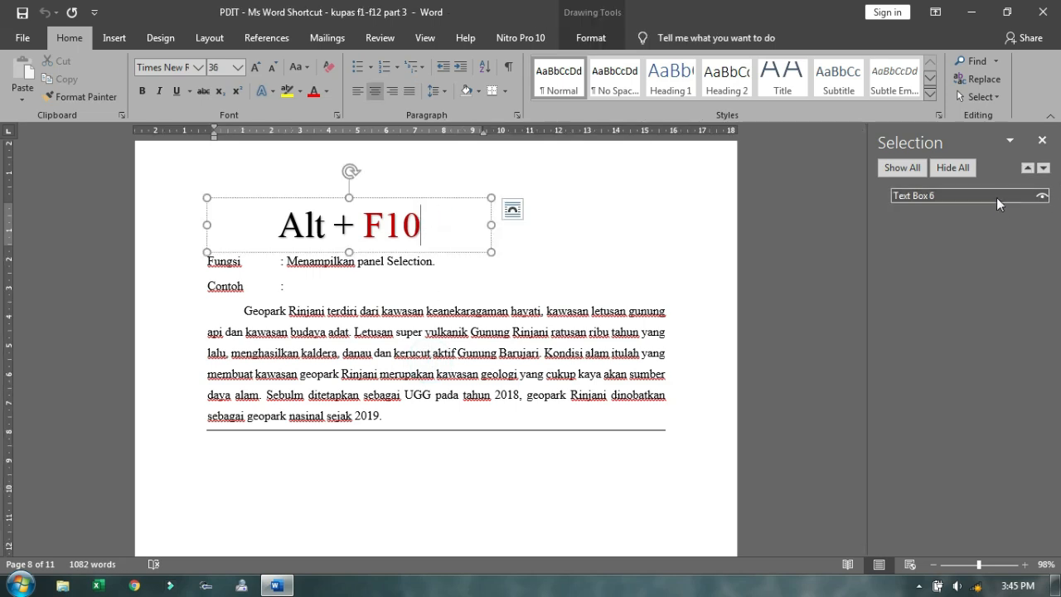
# Step: Hide Text Box 6 through the Selection pane and show it again, twice in a row
pyautogui.click(1042, 199)
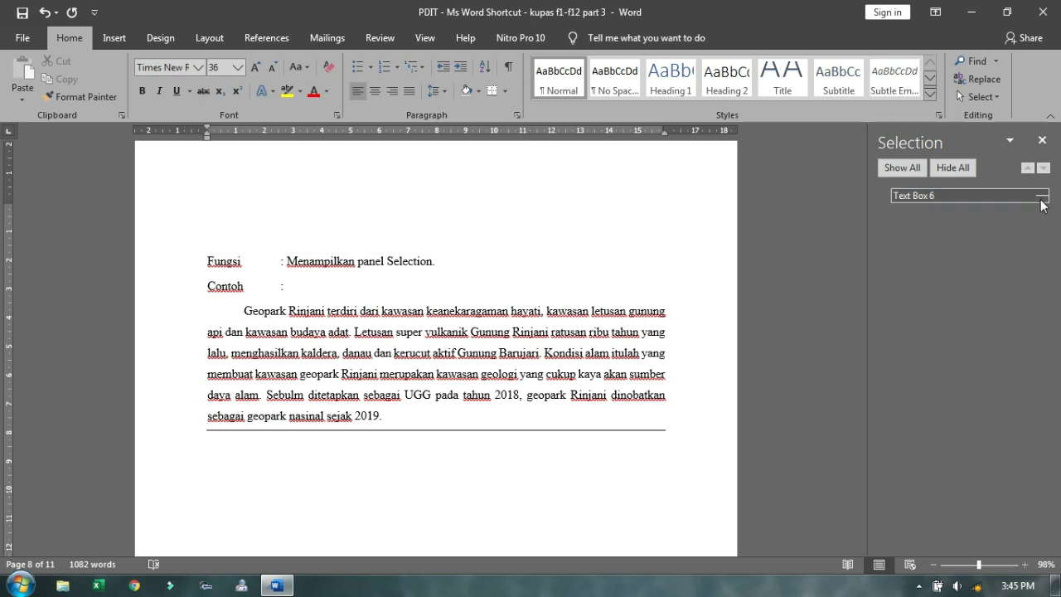
pyautogui.click(1043, 197)
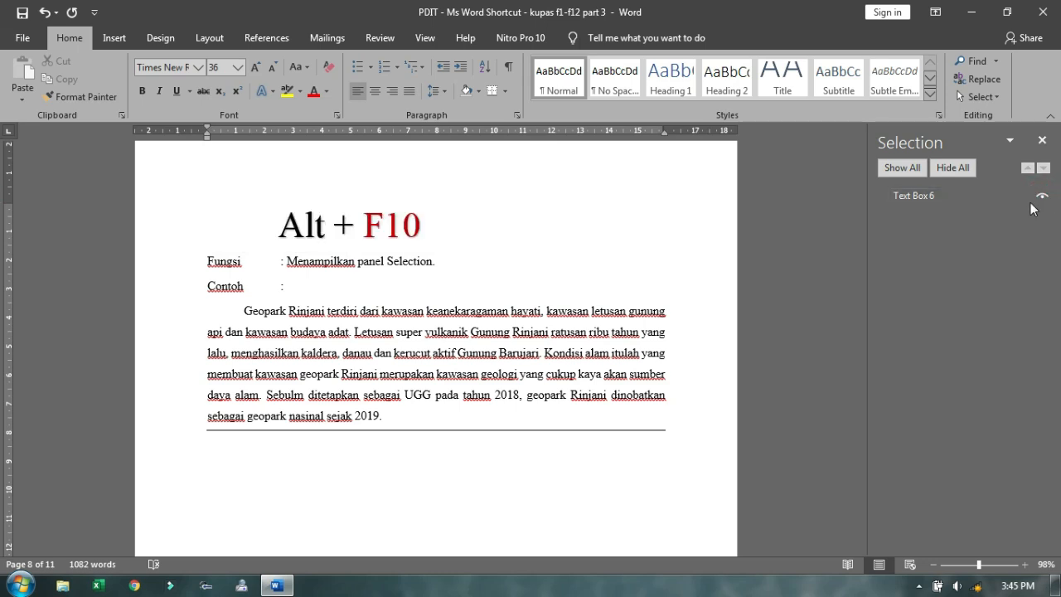
pyautogui.click(1042, 198)
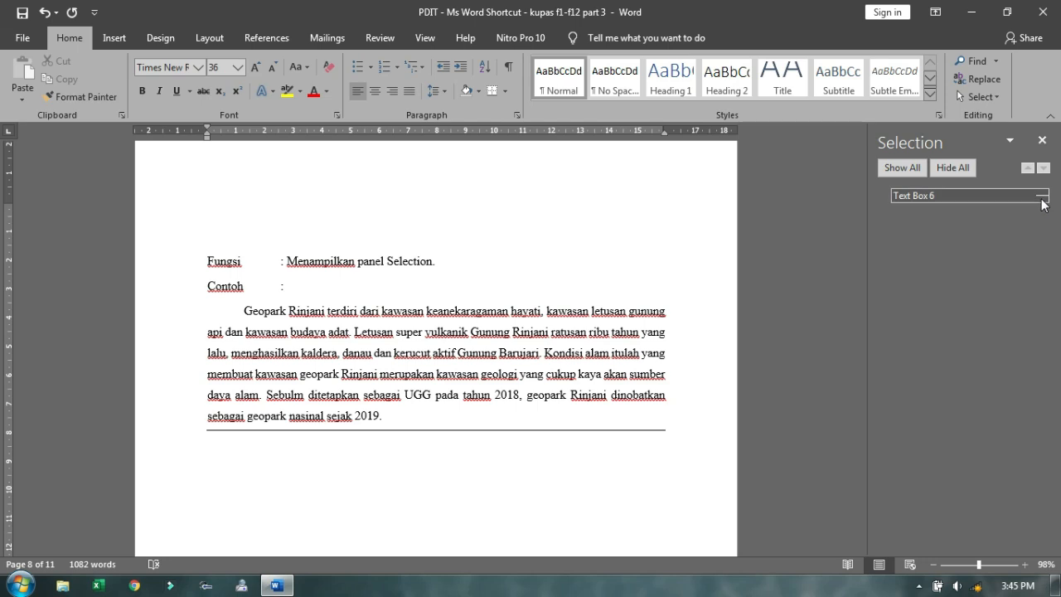
pyautogui.click(1042, 195)
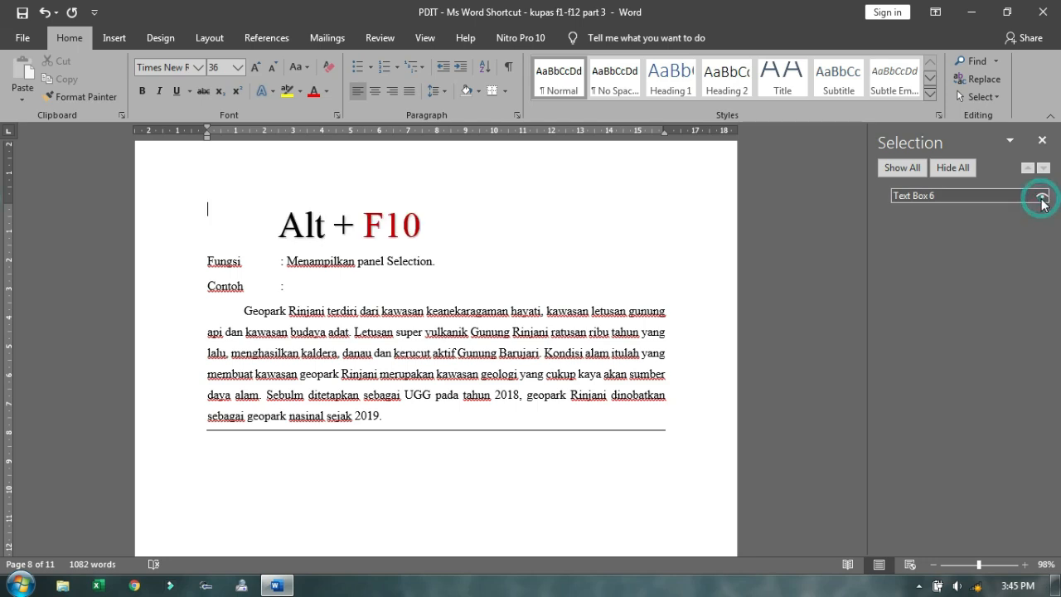
# Step: Highlight the text from the Fungsi line through the example paragraph, followed by the example paragraph alone, and clear the selection
pyautogui.click(581, 276)
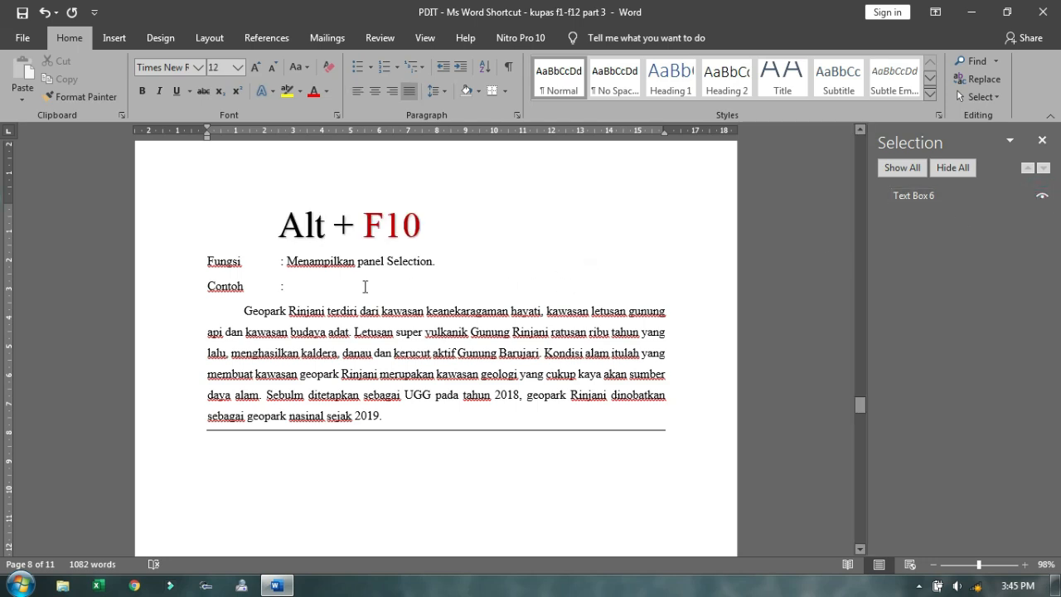
pyautogui.click(205, 261)
pyautogui.moveTo(205, 260); pyautogui.dragTo(396, 415)
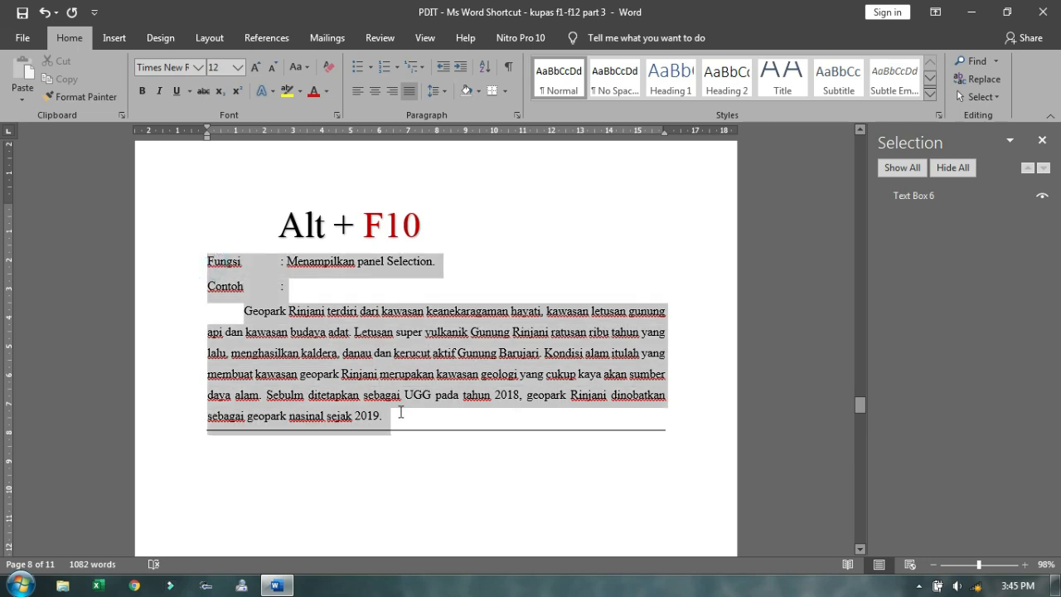
pyautogui.click(464, 296)
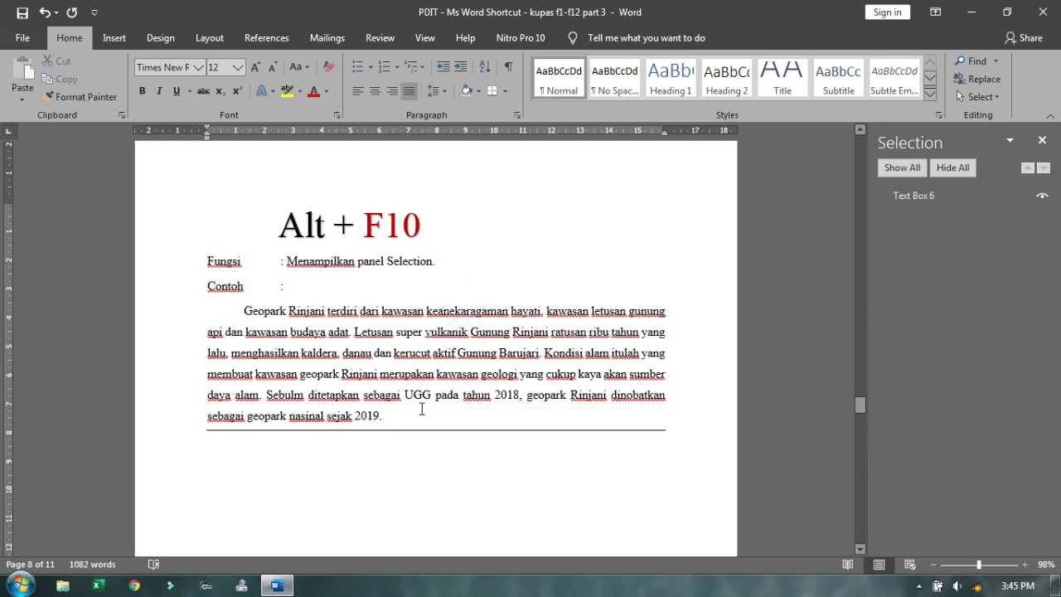
pyautogui.moveTo(421, 415); pyautogui.dragTo(279, 318)
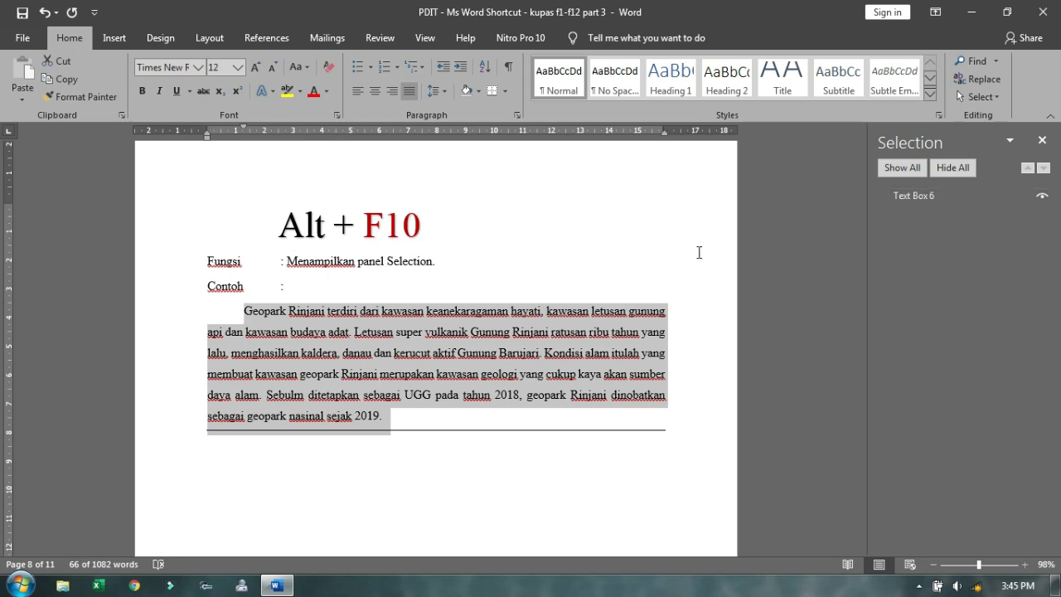
pyautogui.click(386, 313)
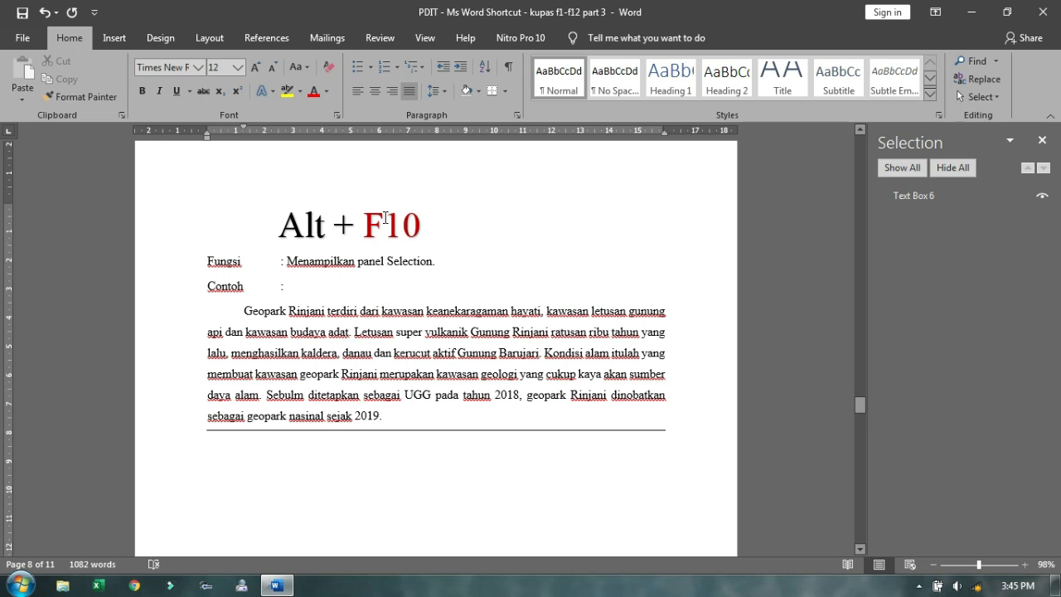
# Step: Highlight the Alt + F10 heading box and its Fungsi line again, and close the Selection pane
pyautogui.click(385, 220)
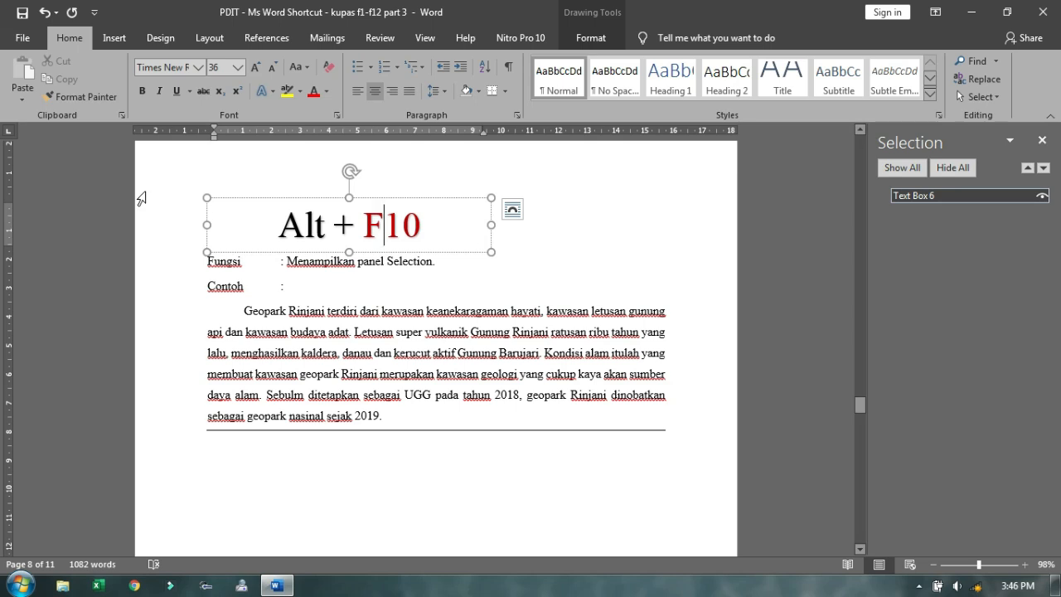
pyautogui.click(109, 224)
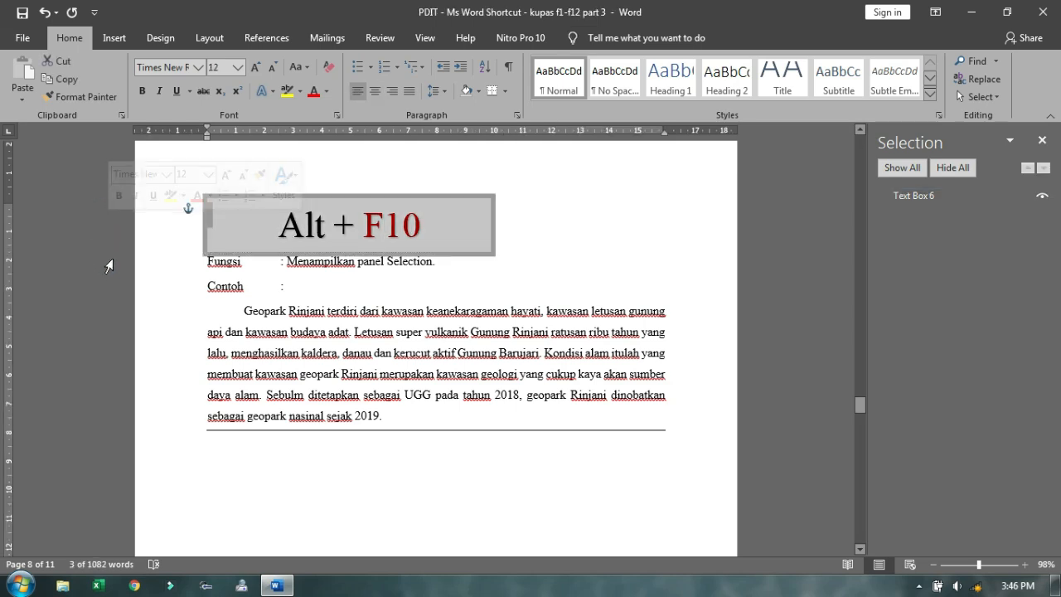
pyautogui.click(109, 262)
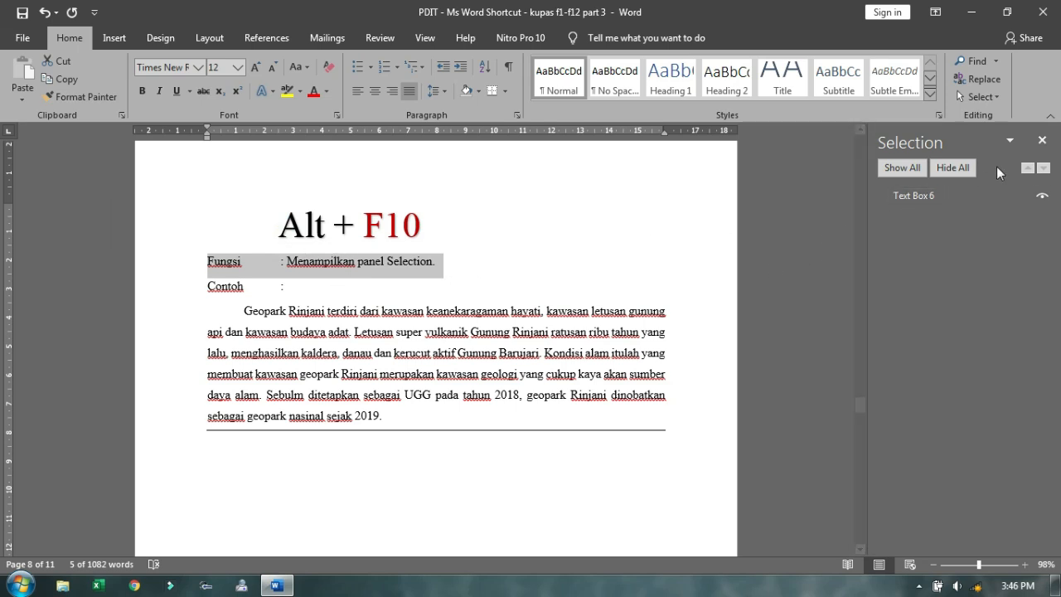
pyautogui.click(1042, 140)
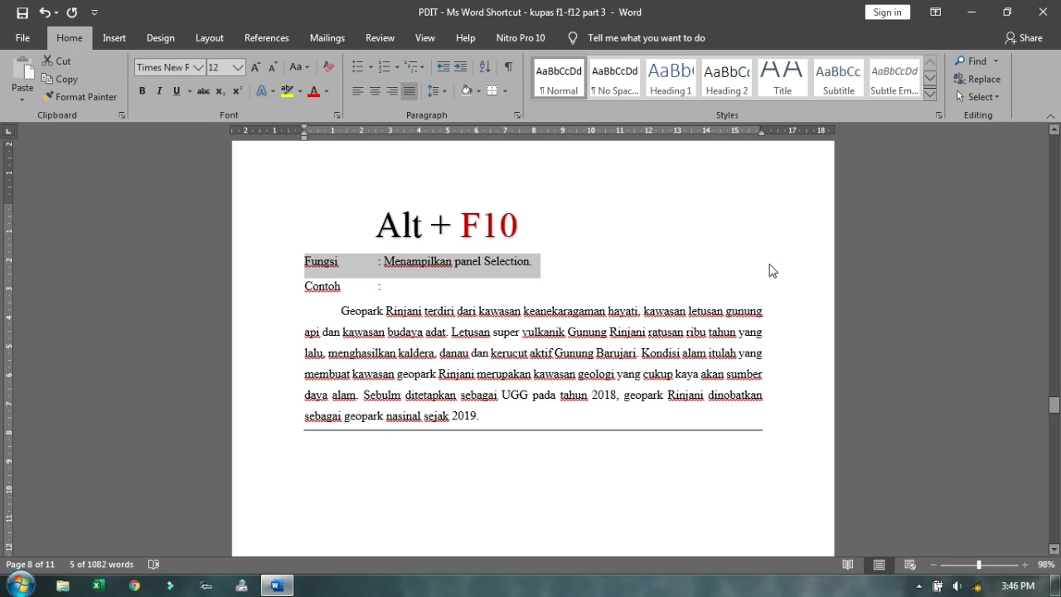
pyautogui.click(689, 282)
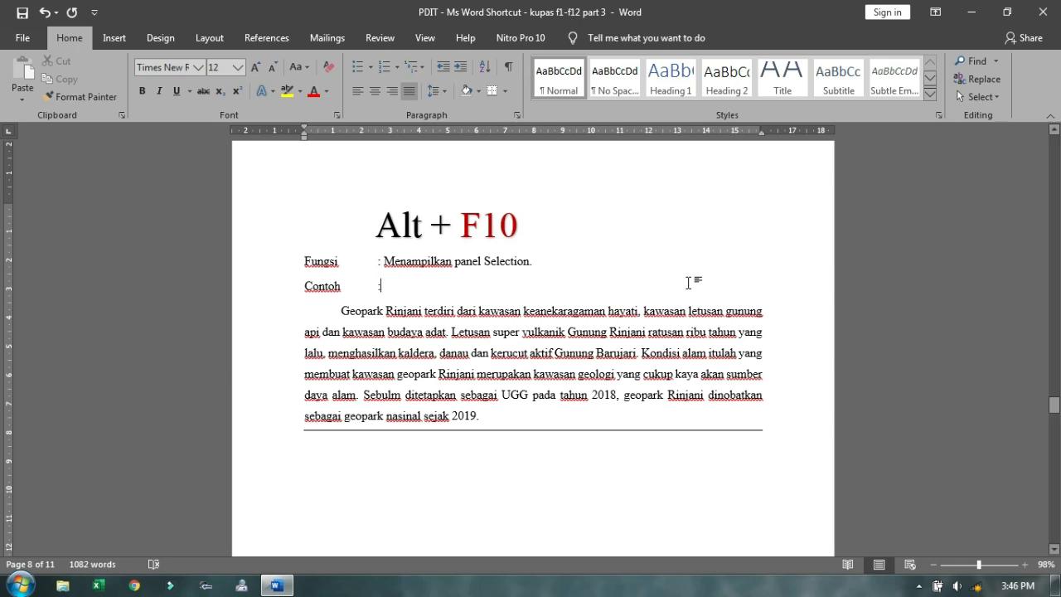
# Step: Go to the F12 section on page 9, highlight its heading, and place the cursor near the Contoh line
pyautogui.scroll(-5, 691, 282)
pyautogui.scroll(-10, 694, 282)
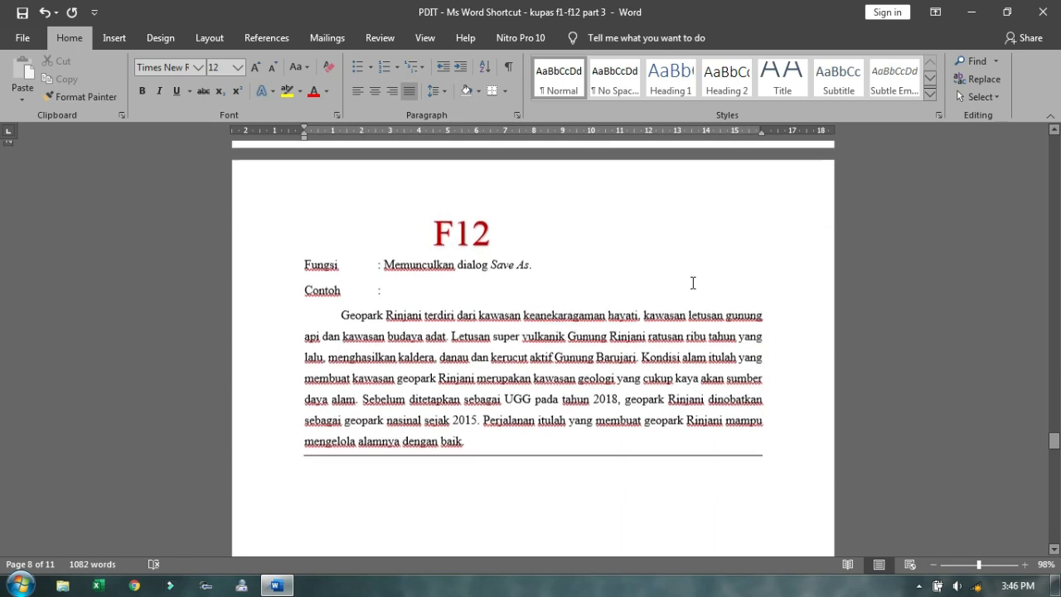
pyautogui.click(699, 314)
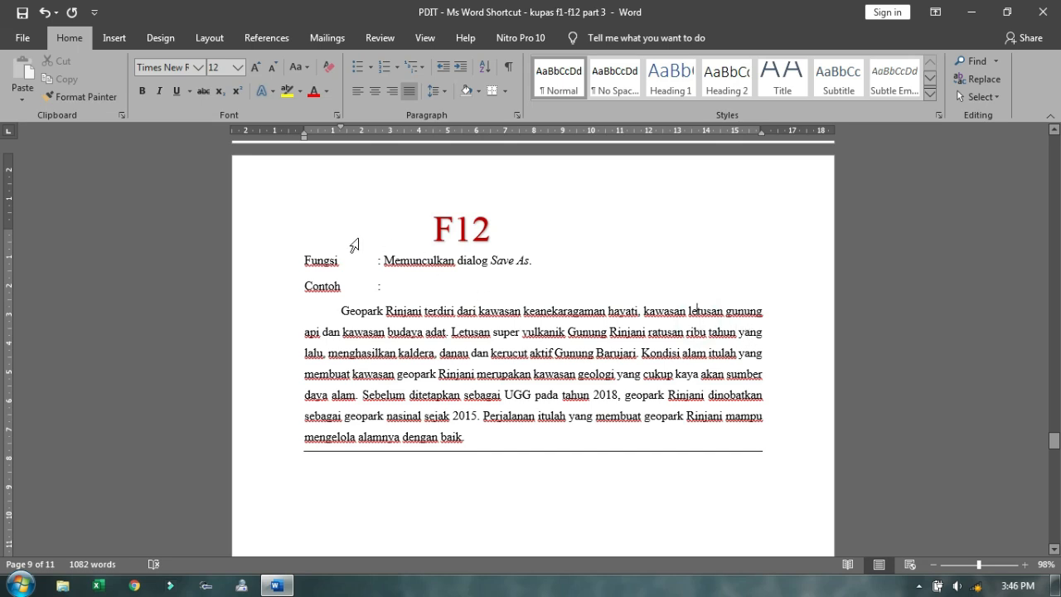
pyautogui.scroll(-1, 199, 212)
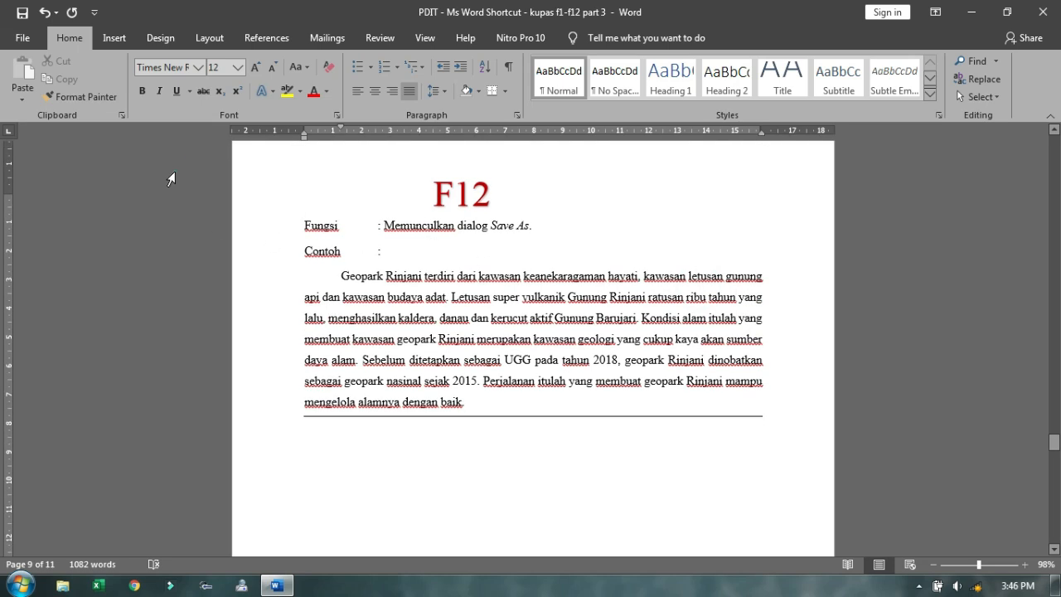
pyautogui.click(174, 172)
pyautogui.click(351, 262)
# Step: Open the Save As page for the document in the backstage view
pyautogui.click(23, 37)
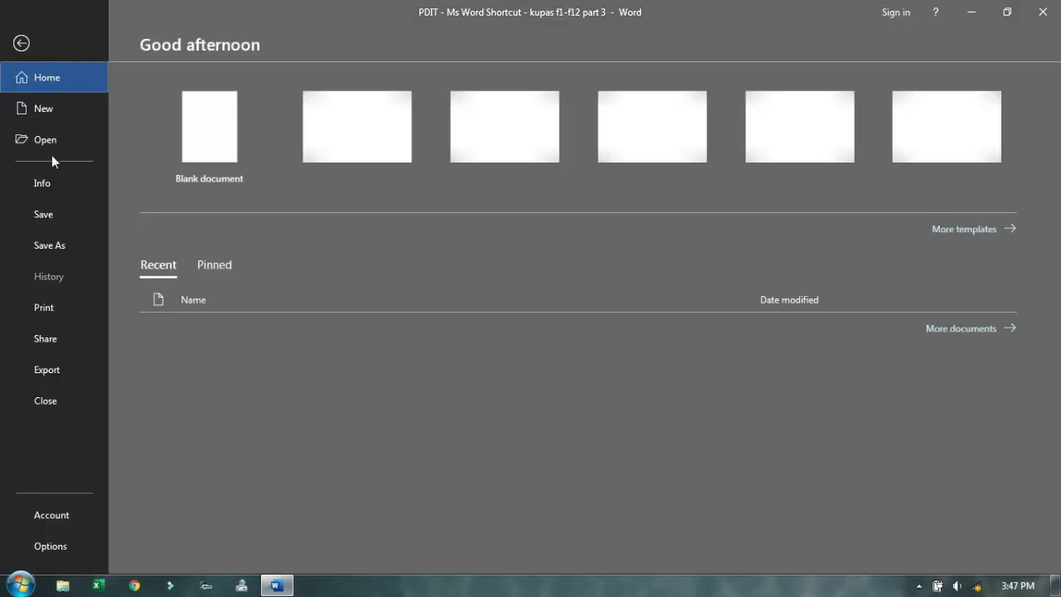
pyautogui.click(58, 249)
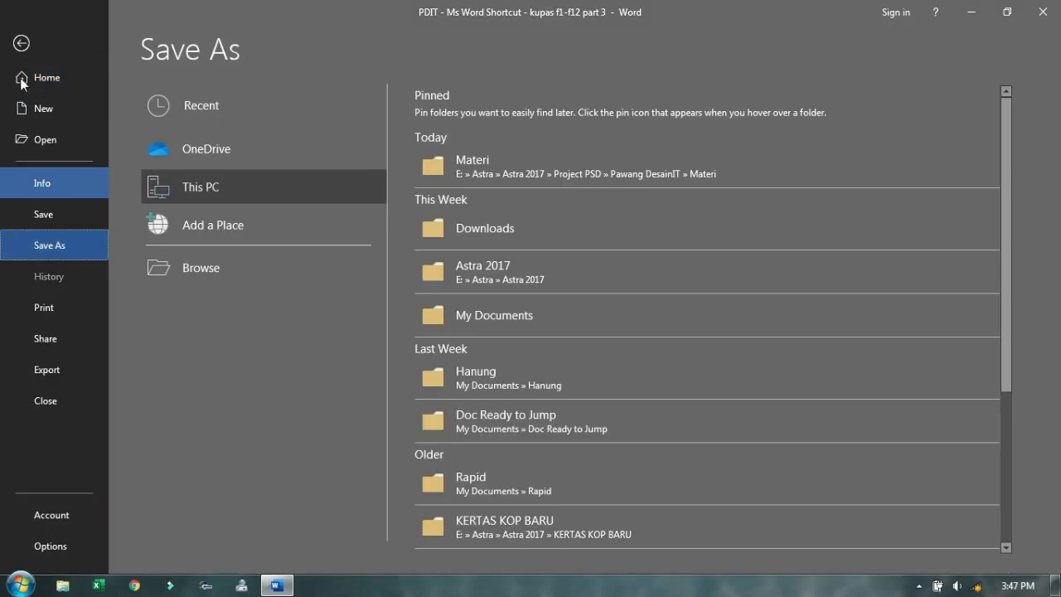
# Step: Return to the document, display the Save As dialog over the middle of the page, and close it without saving
pyautogui.click(21, 42)
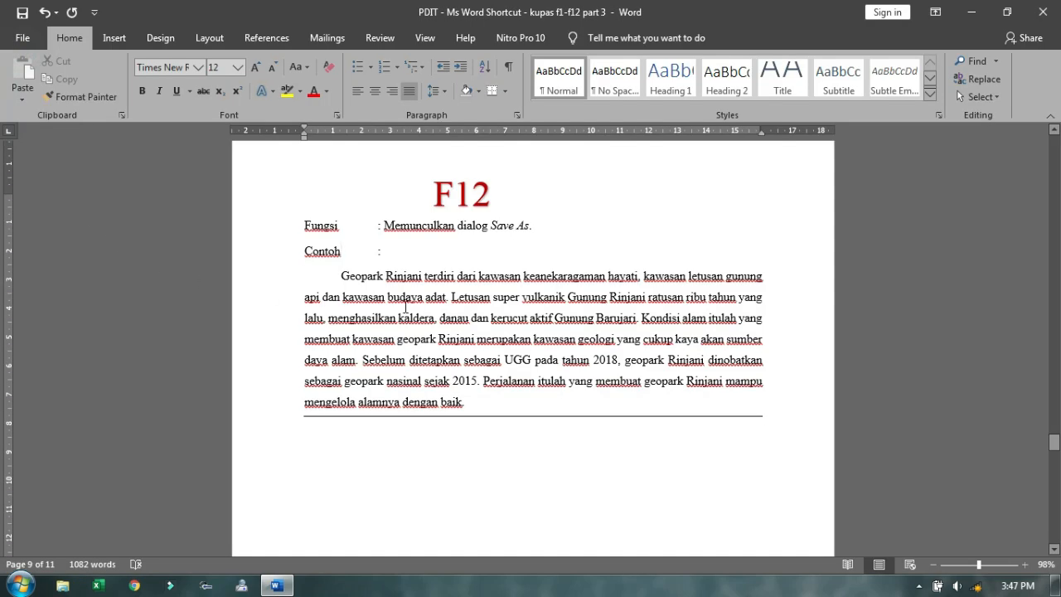
pyautogui.click(537, 317)
pyautogui.click(563, 405)
pyautogui.press('F12')
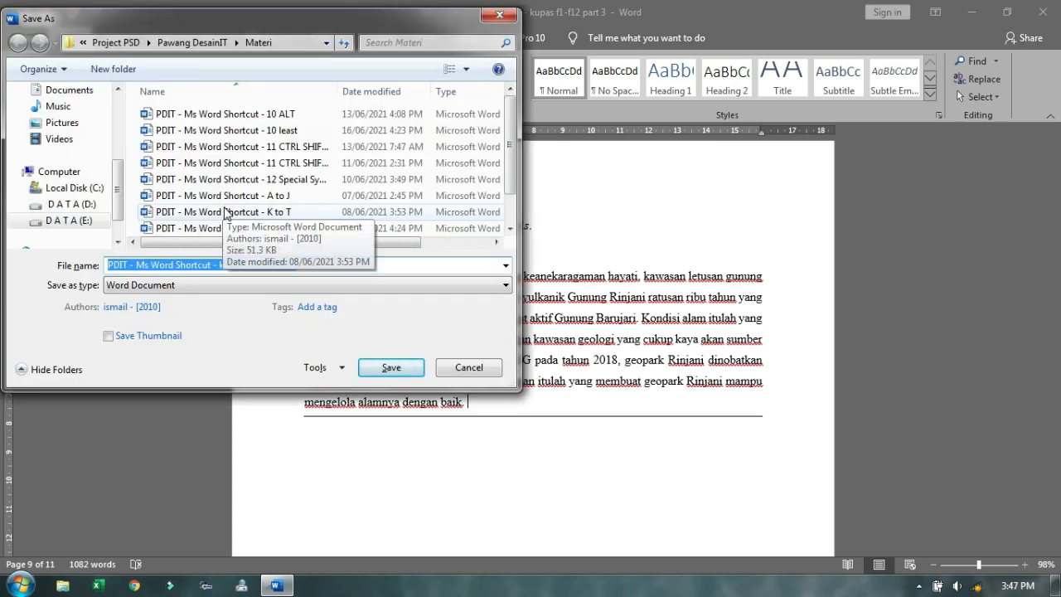
pyautogui.moveTo(241, 15); pyautogui.dragTo(512, 124)
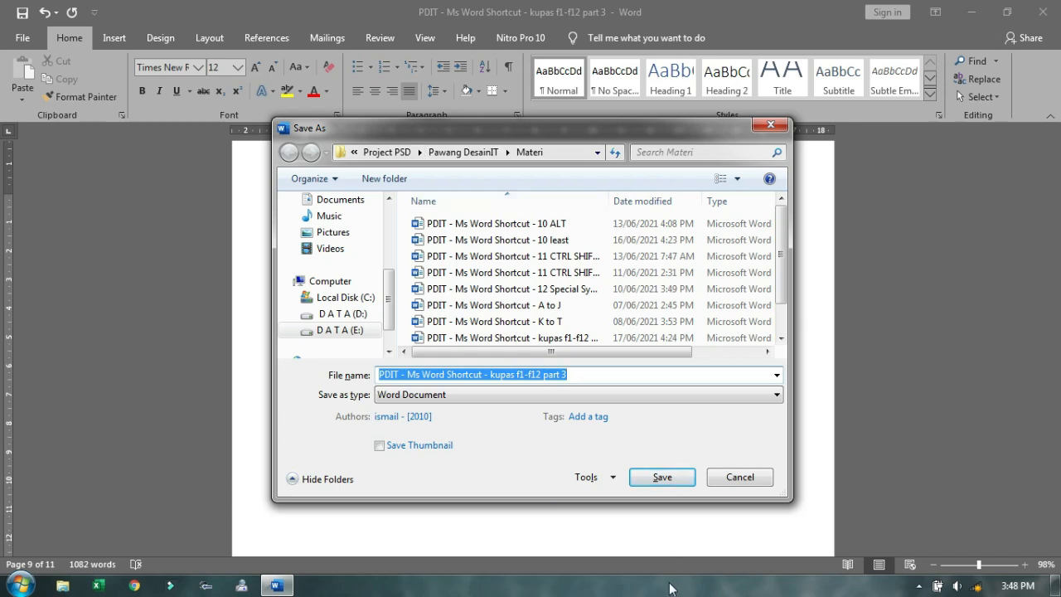
pyautogui.click(774, 127)
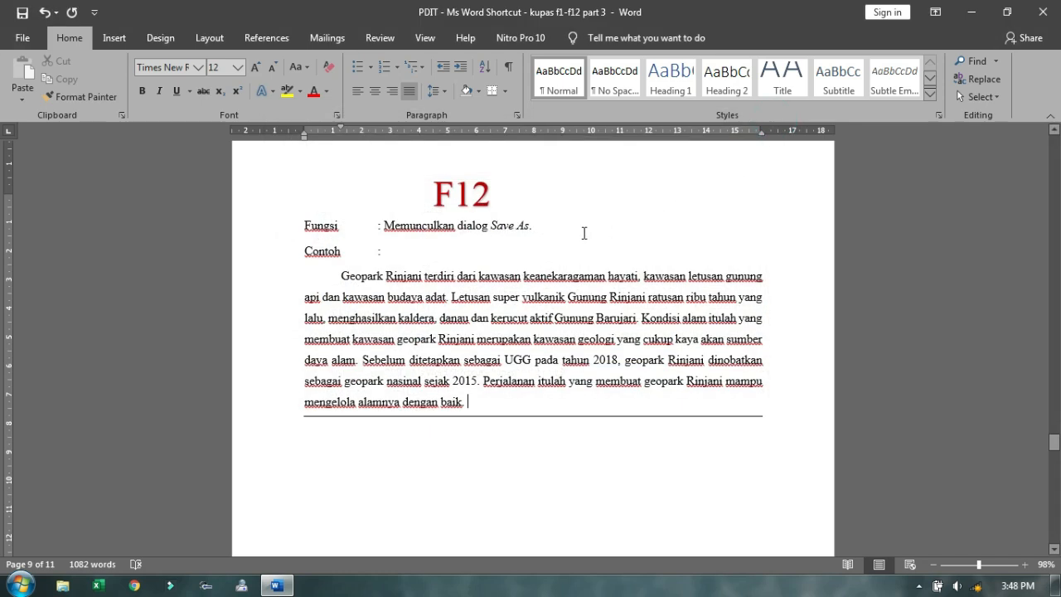
# Step: Highlight "dialog Save As." in the F12 section's Fungsi line, and place the cursor in the F12 heading
pyautogui.click(554, 227)
pyautogui.click(482, 315)
pyautogui.click(547, 226)
pyautogui.moveTo(547, 226); pyautogui.dragTo(458, 226)
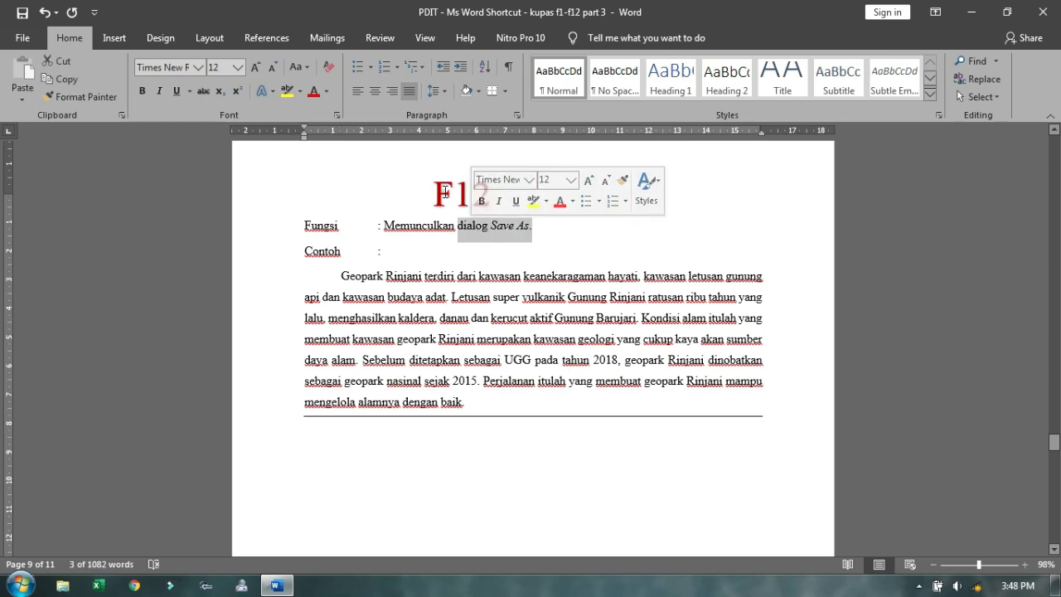
pyautogui.click(444, 193)
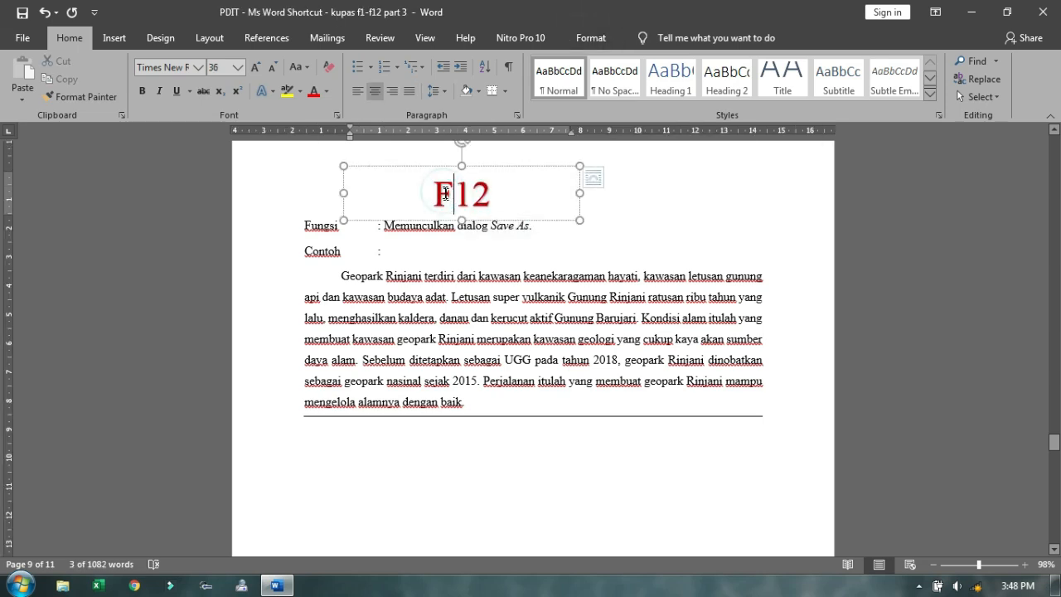
# Step: Highlight the F12 heading box and its Fungsi line, followed by "dialog Save As." alone, and clear the selection
pyautogui.click(197, 190)
pyautogui.click(363, 291)
pyautogui.click(193, 225)
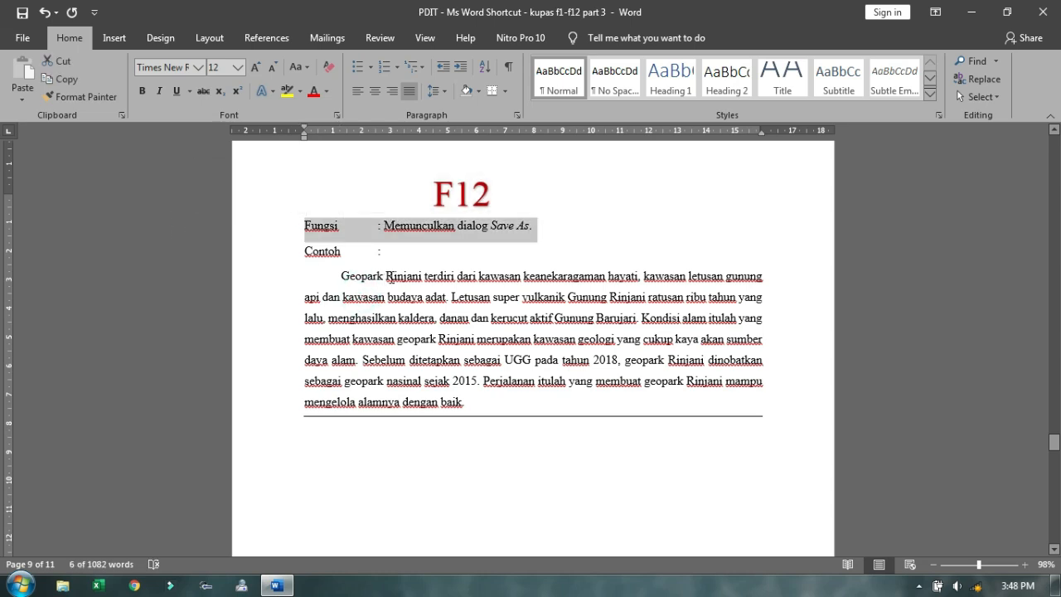
pyautogui.click(201, 184)
pyautogui.click(456, 228)
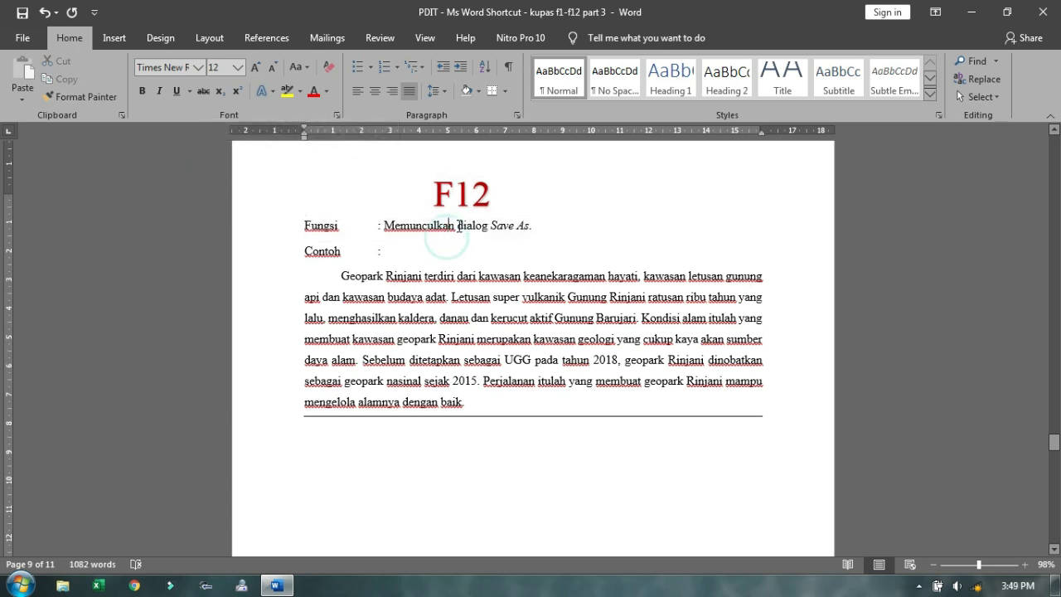
pyautogui.moveTo(459, 224); pyautogui.dragTo(537, 228)
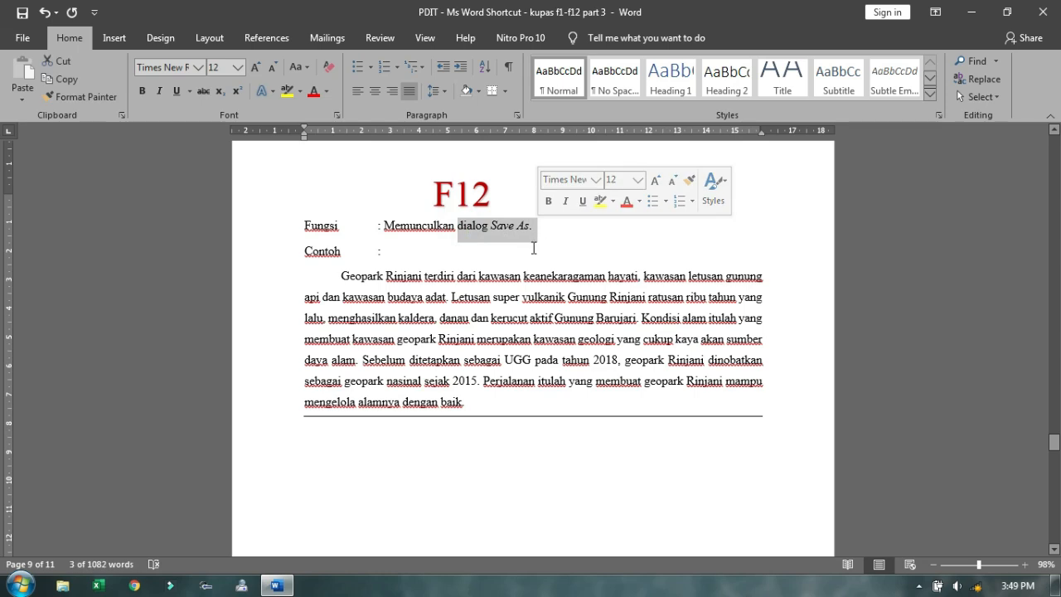
pyautogui.click(527, 257)
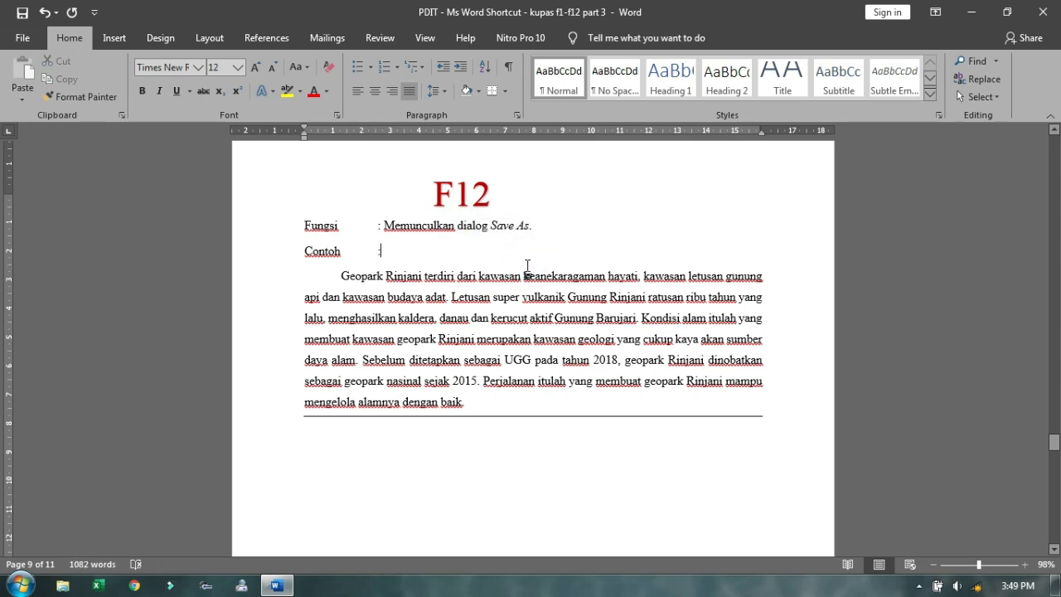
# Step: Display the Save As dialog, look at its file type options, and close it without saving
pyautogui.press('F12')
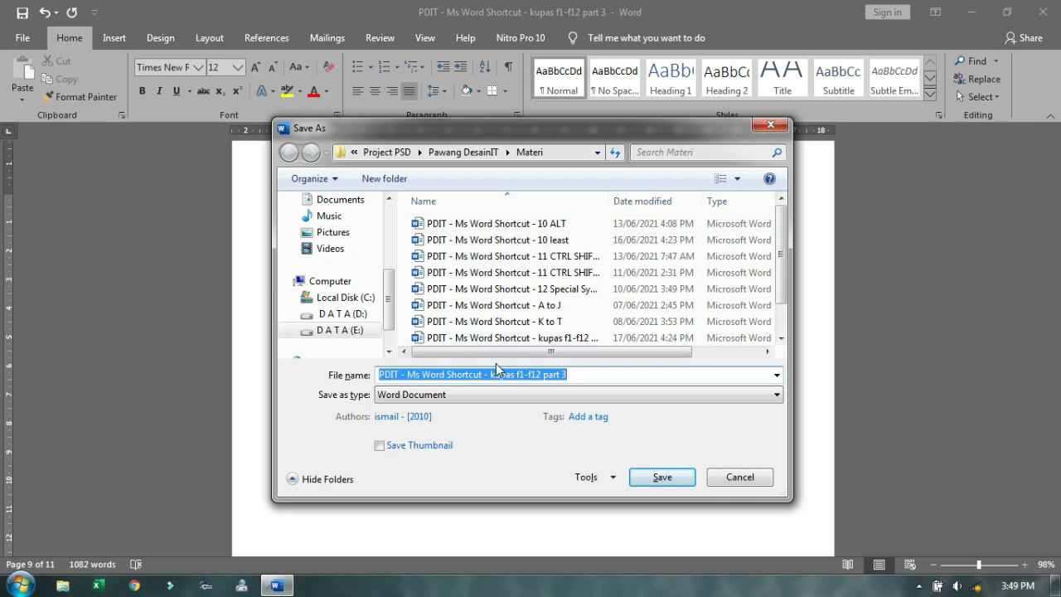
pyautogui.click(552, 396)
pyautogui.click(552, 396)
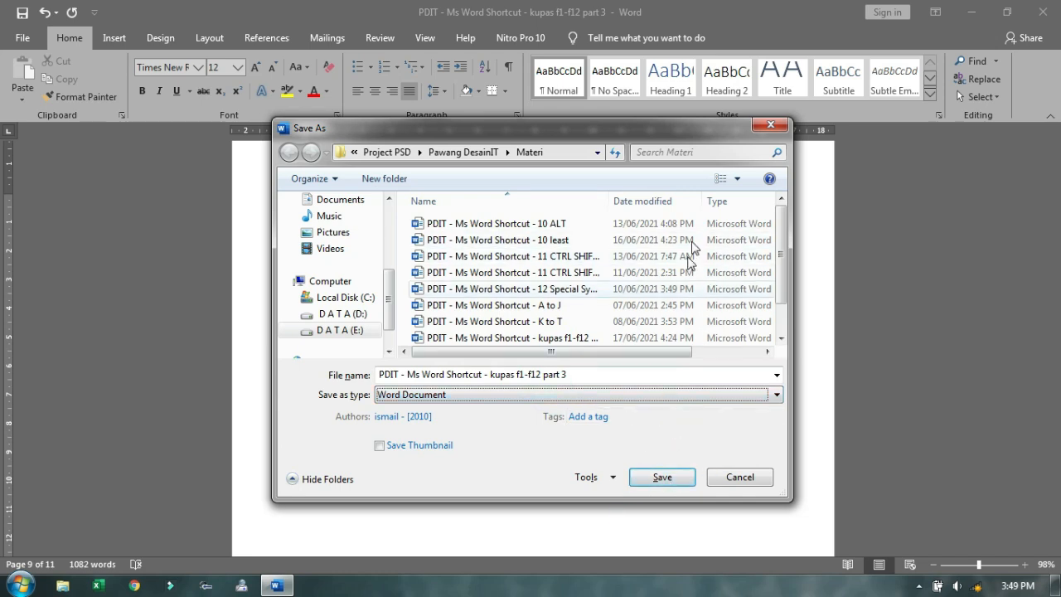
pyautogui.click(769, 127)
pyautogui.click(523, 299)
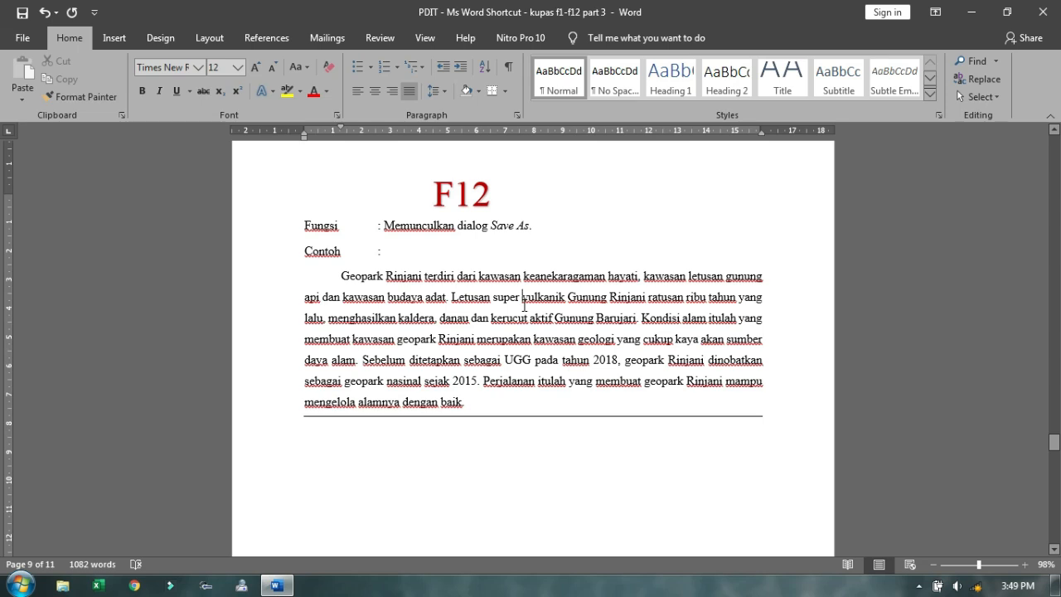
# Step: Highlight the F12 heading once more, and go to the Shift + F12 section on page 10
pyautogui.click(194, 181)
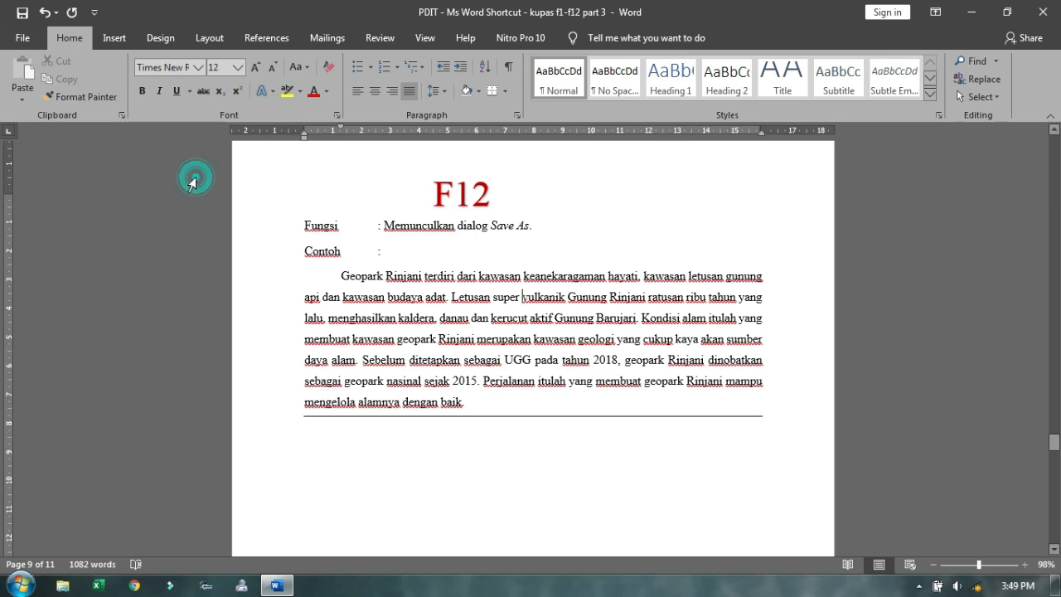
pyautogui.click(398, 302)
pyautogui.scroll(-1, 399, 302)
pyautogui.scroll(-10, 398, 303)
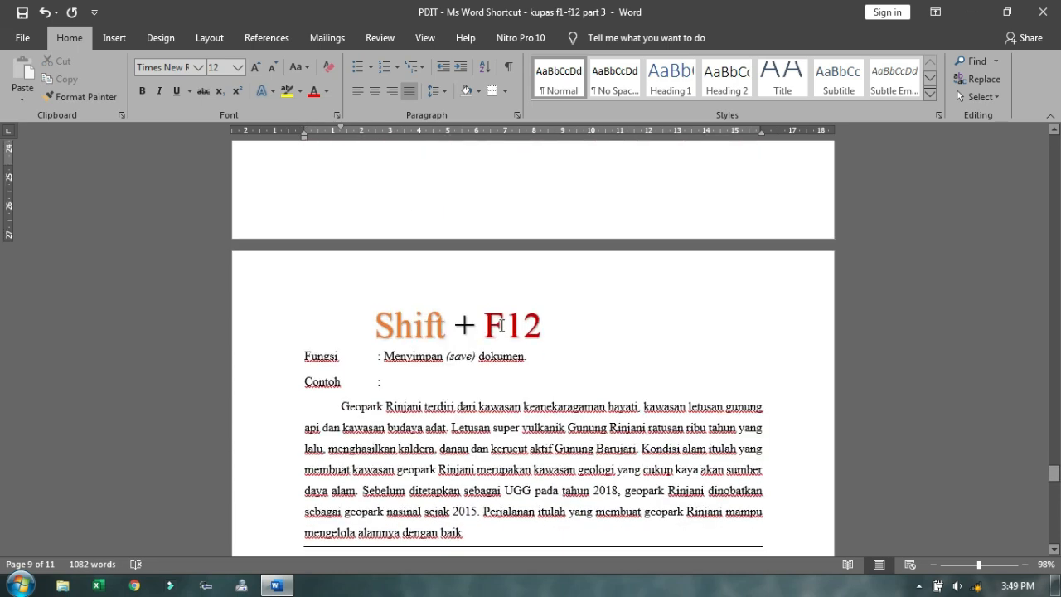
pyautogui.scroll(-2, 522, 332)
pyautogui.click(523, 332)
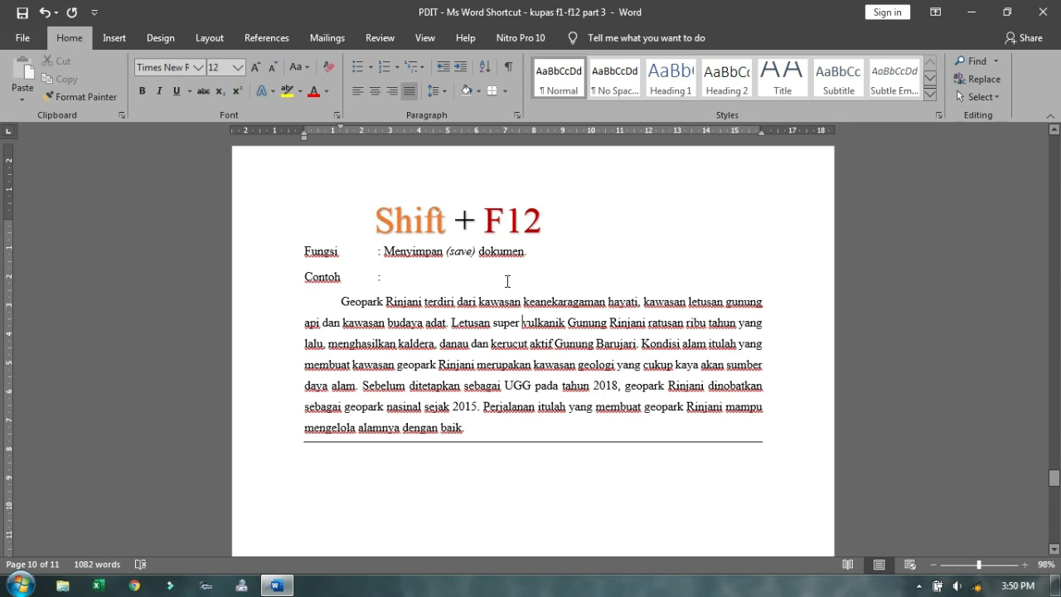
# Step: Highlight the Shift + F12 heading box and its Fungsi line, and clear the selection
pyautogui.click(192, 202)
pyautogui.click(415, 334)
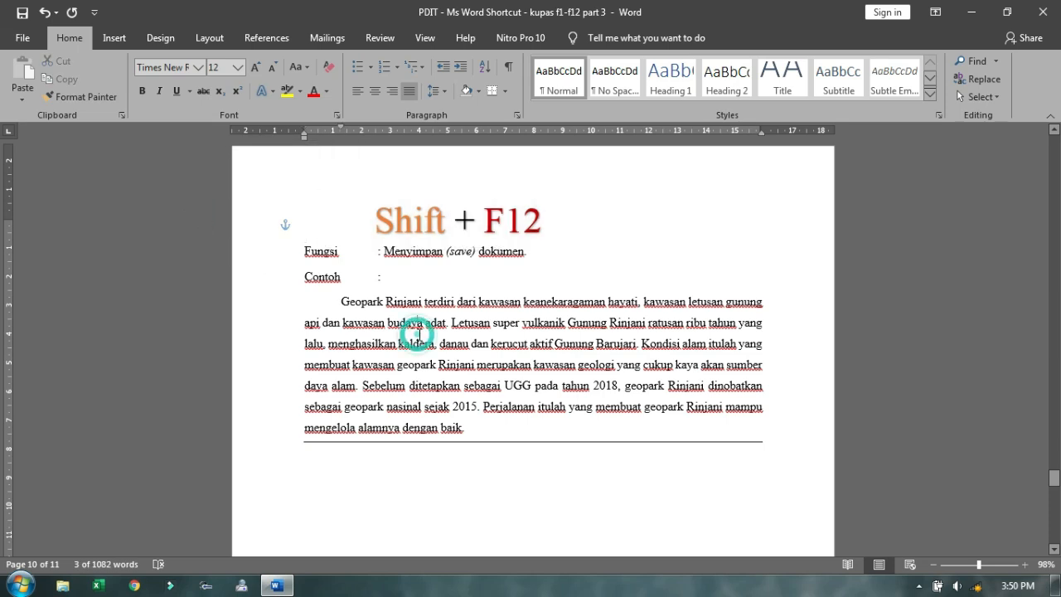
pyautogui.click(189, 247)
pyautogui.click(189, 248)
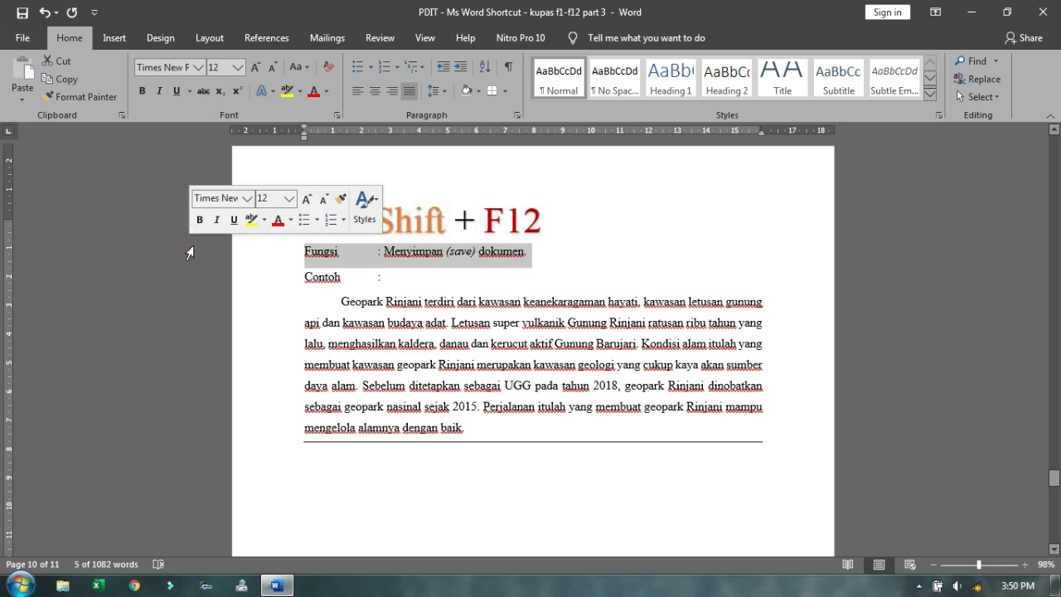
pyautogui.click(476, 344)
# Step: Compare the two functions by highlighting "Save As." in the F12 section and "(save)" in the Shift + F12 section
pyautogui.scroll(3, 492, 256)
pyautogui.scroll(7, 492, 256)
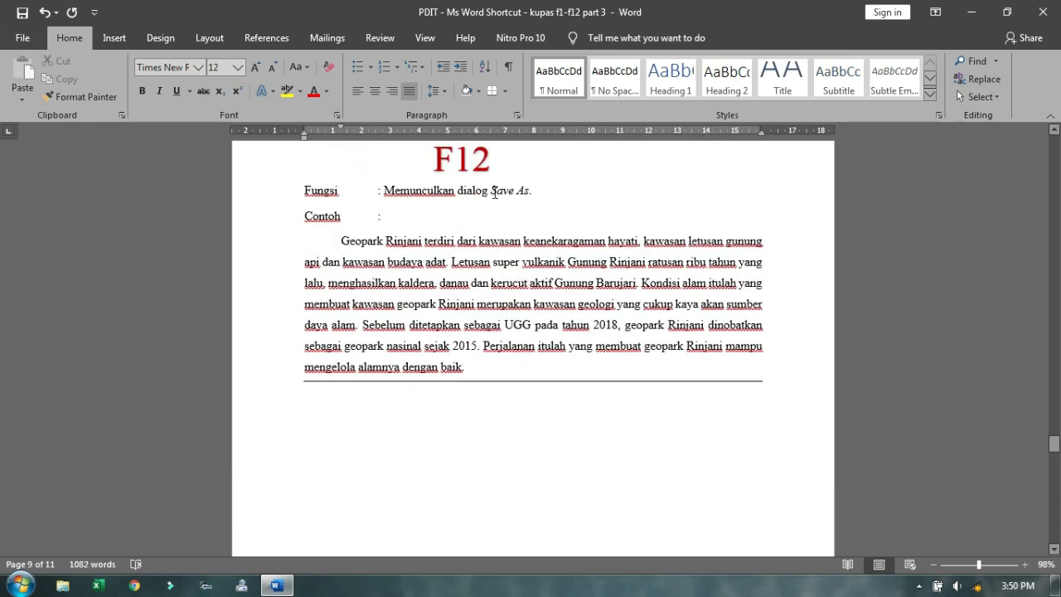
pyautogui.moveTo(494, 189); pyautogui.dragTo(539, 192)
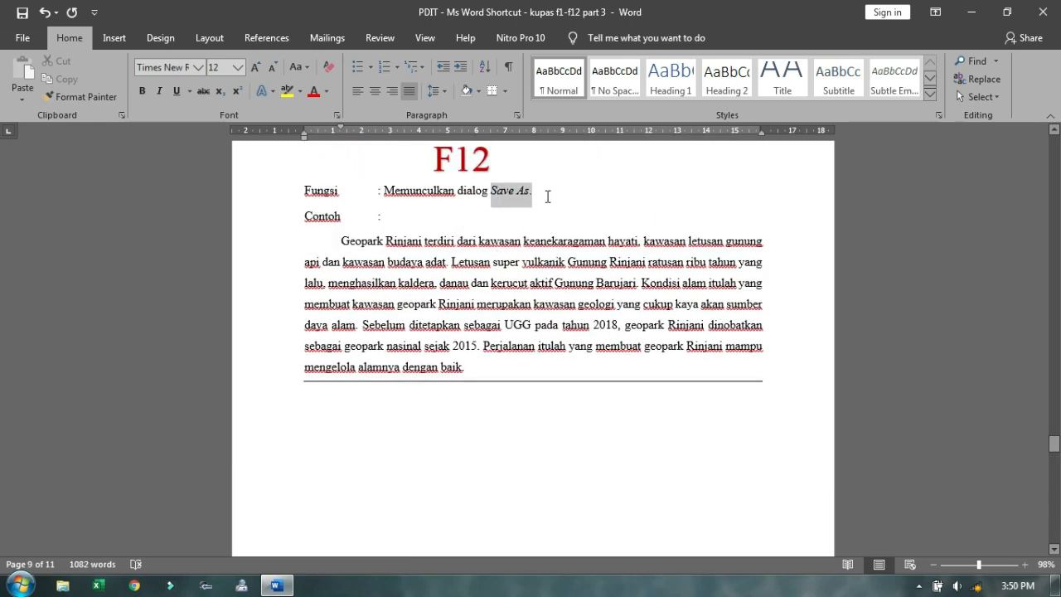
pyautogui.scroll(-7, 497, 307)
pyautogui.click(502, 282)
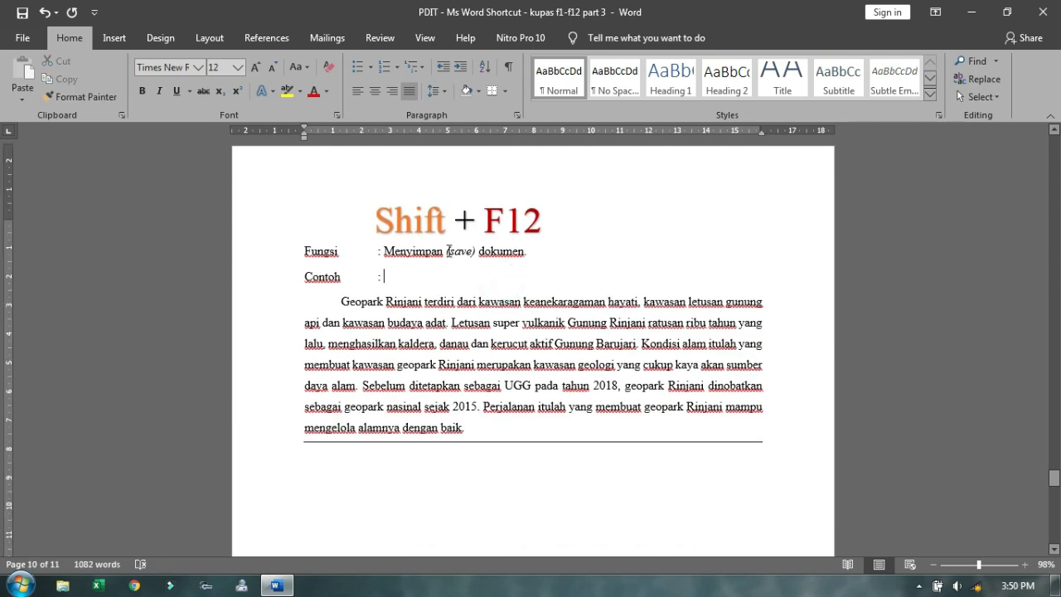
pyautogui.moveTo(446, 250); pyautogui.dragTo(477, 250)
pyautogui.click(480, 311)
# Step: Insert "sangat" before "baik" in the last sentence of the Shift + F12 example paragraph, and save the document
pyautogui.click(441, 423)
pyautogui.write('s')
pyautogui.write('ang')
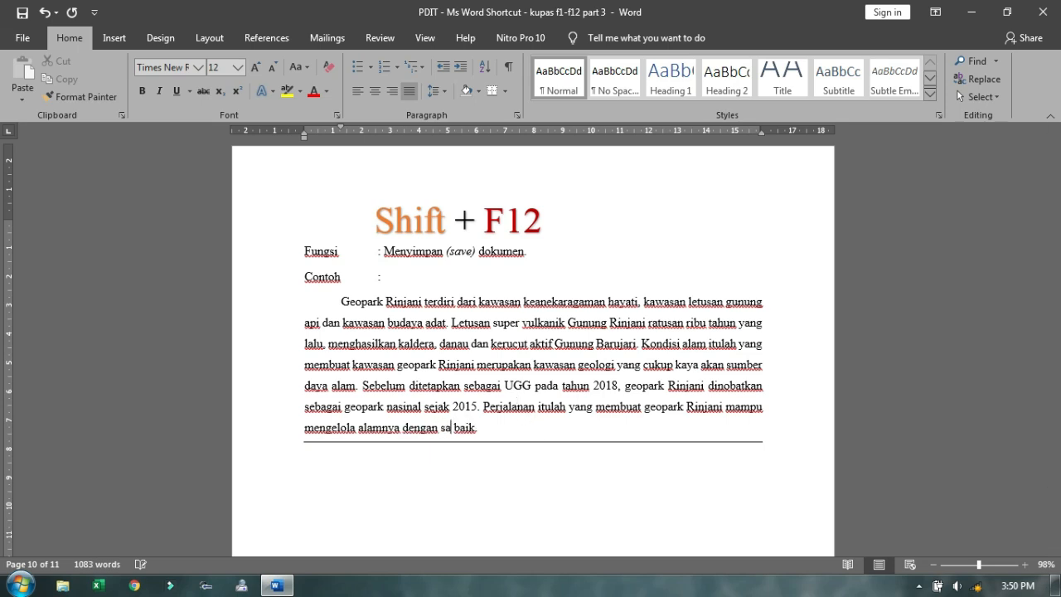
pyautogui.write('at')
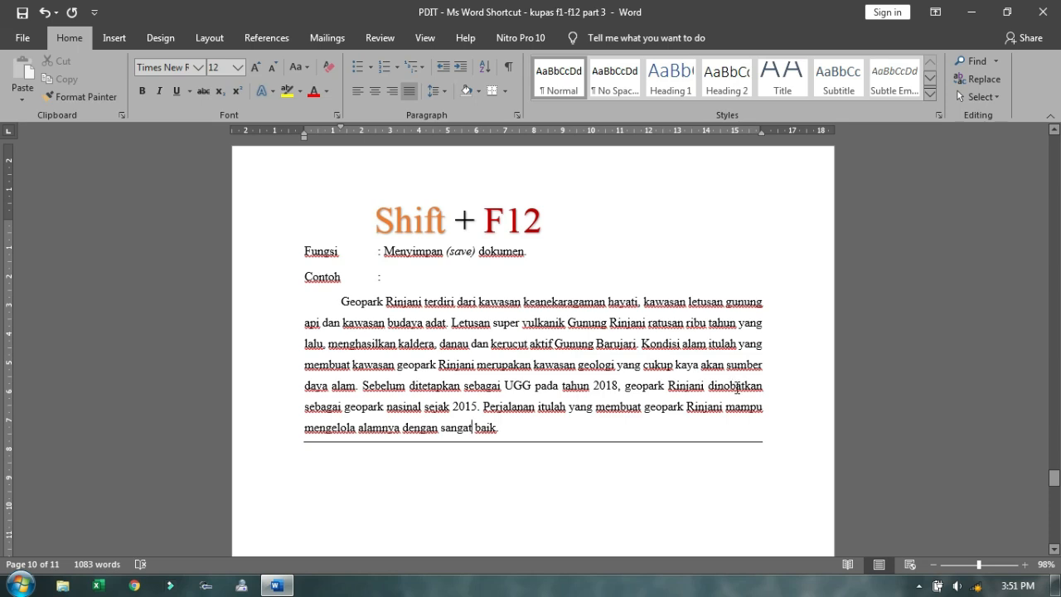
pyautogui.hotkey('shift', 'F12')
# Step: Delete the word "sangat" from the end of the Shift + F12 example paragraph, and save the document again
pyautogui.moveTo(474, 427); pyautogui.dragTo(441, 426)
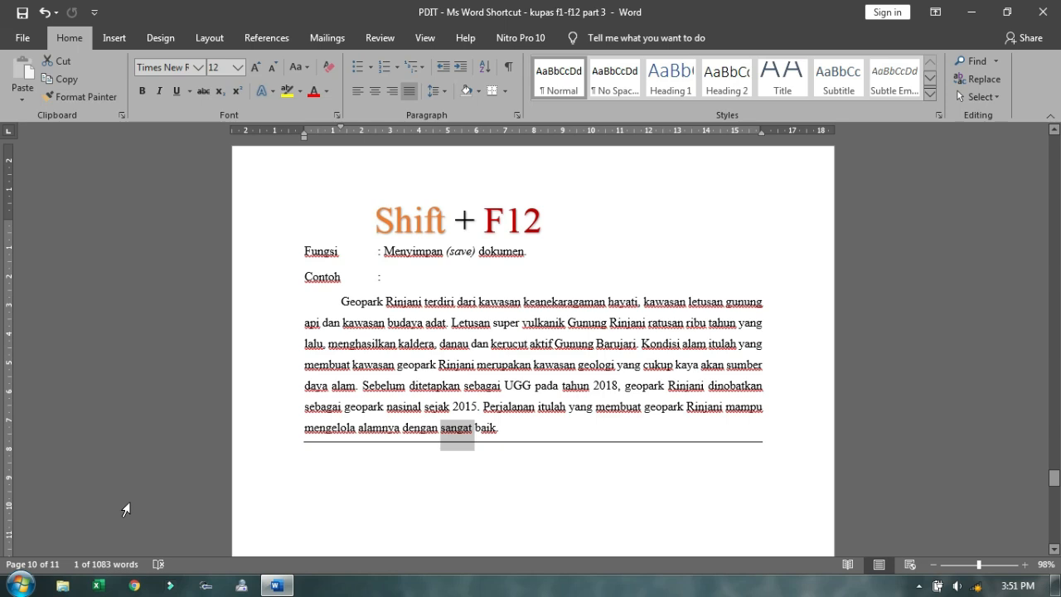
pyautogui.press('Delete')
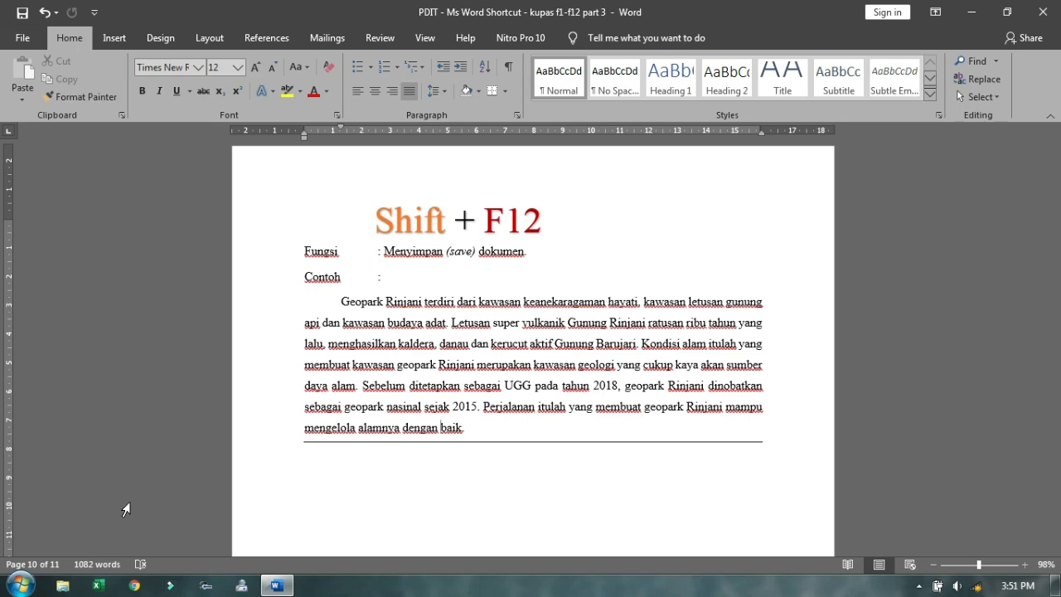
pyautogui.hotkey('shift', 'F12')
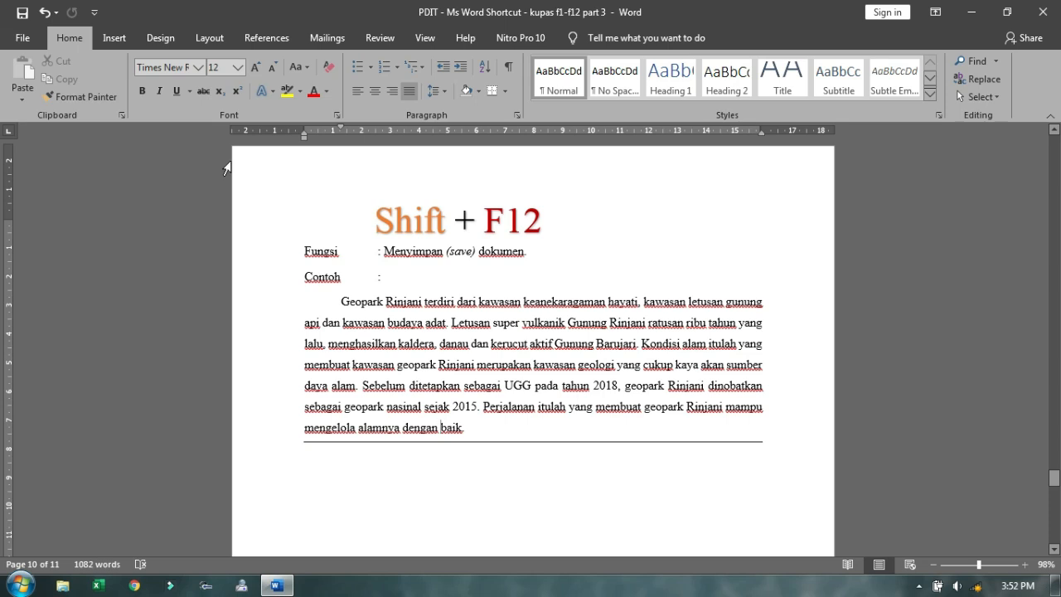
# Step: Highlight the Shift + F12 heading box and its Fungsi line again, and go to the Ctrl + F12 section on page 11
pyautogui.click(189, 206)
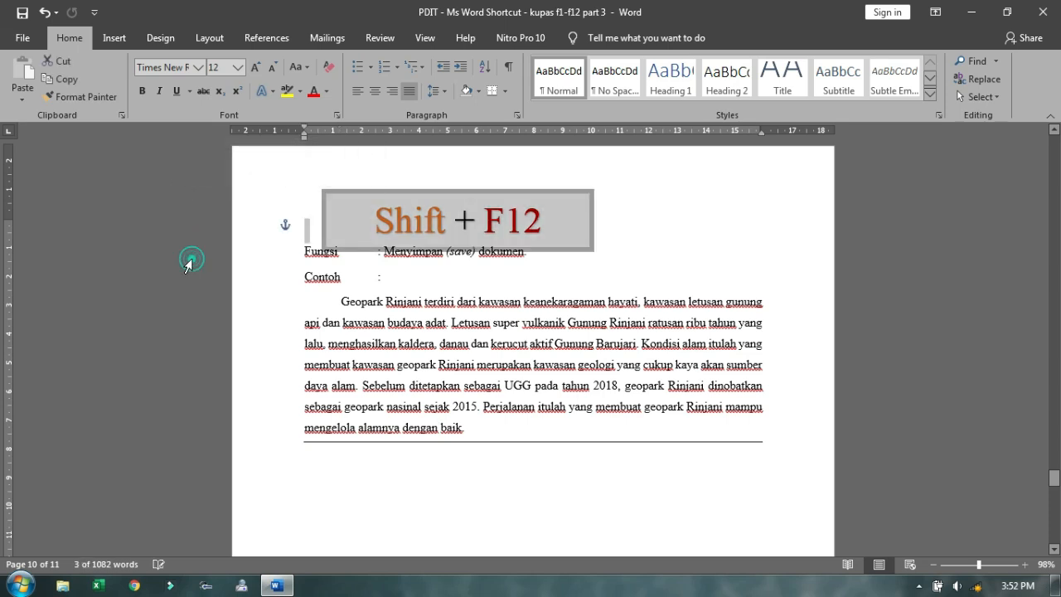
pyautogui.click(189, 262)
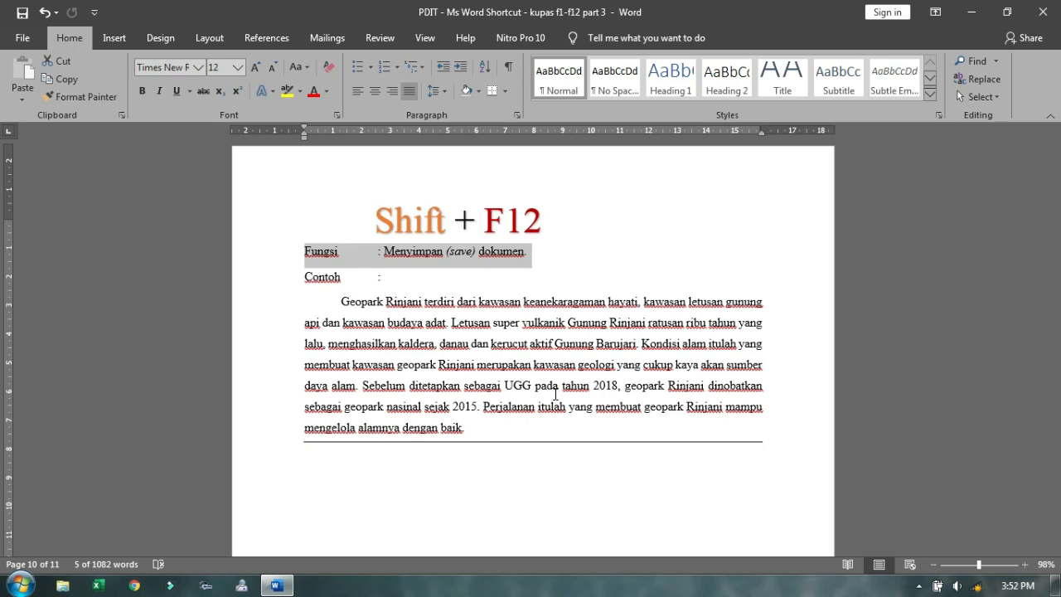
pyautogui.scroll(-15, 555, 395)
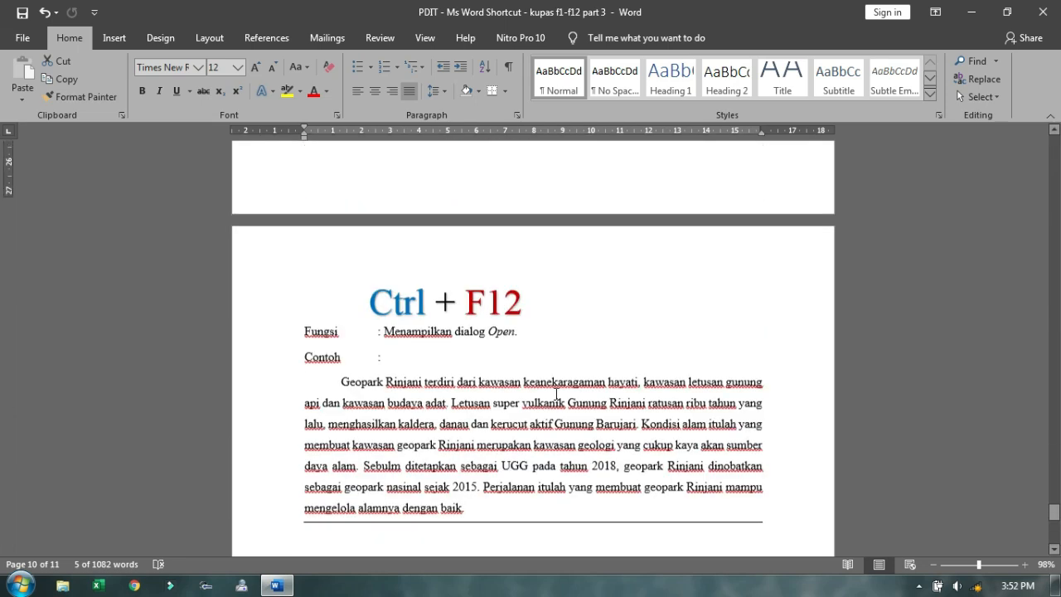
pyautogui.scroll(-1, 555, 395)
pyautogui.click(555, 395)
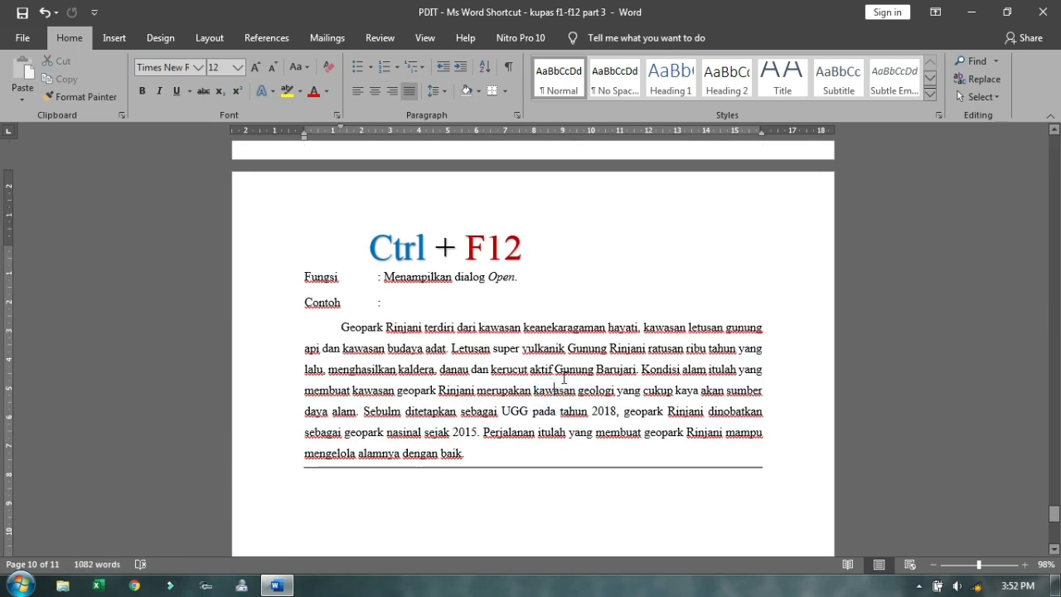
pyautogui.click(571, 349)
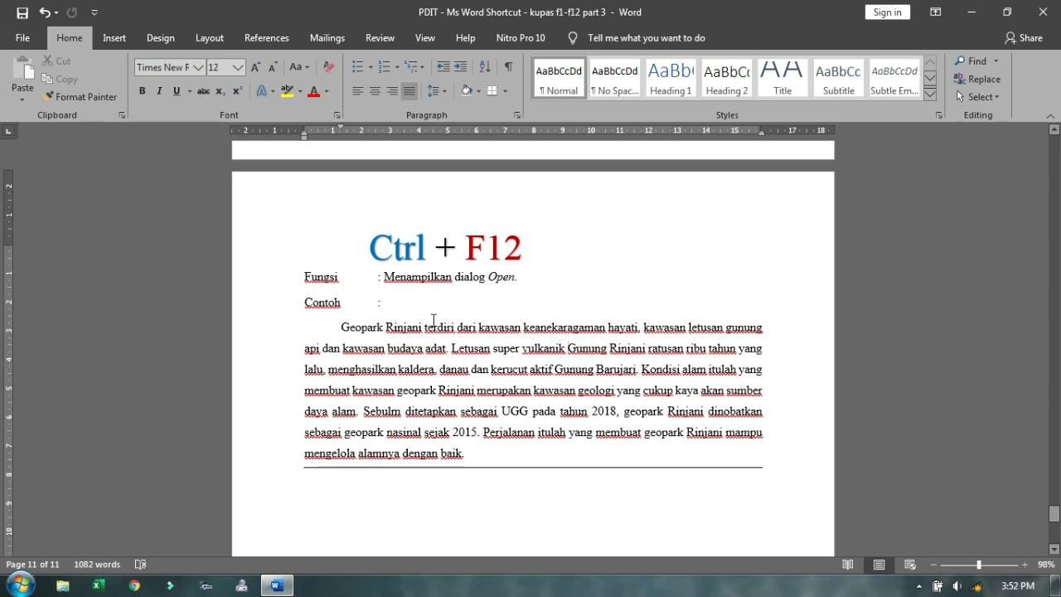
# Step: Highlight the Ctrl + F12 heading box, its Fungsi line, and the heading box once more
pyautogui.click(280, 241)
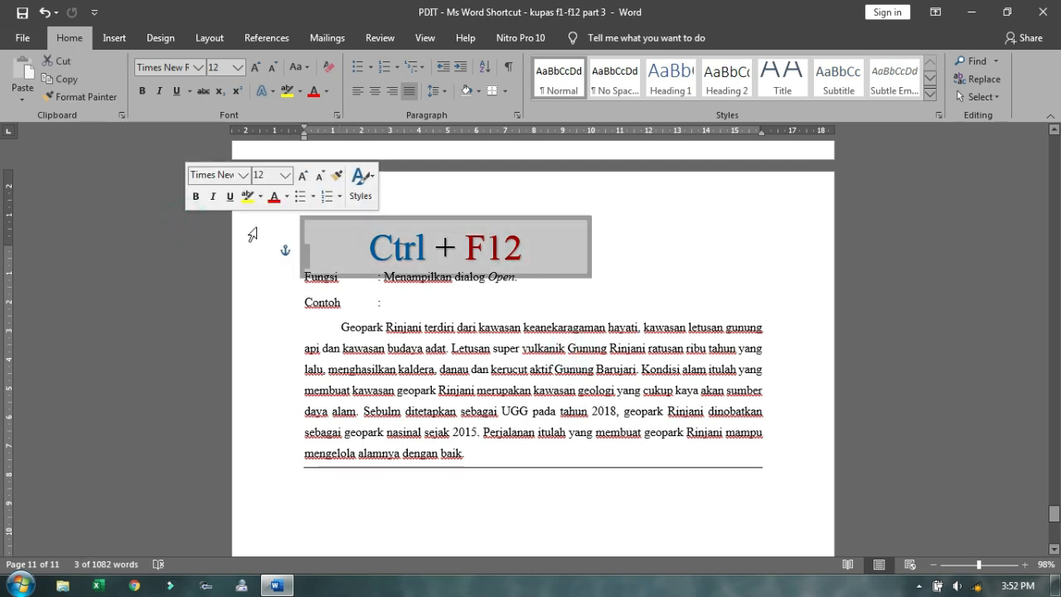
pyautogui.click(724, 278)
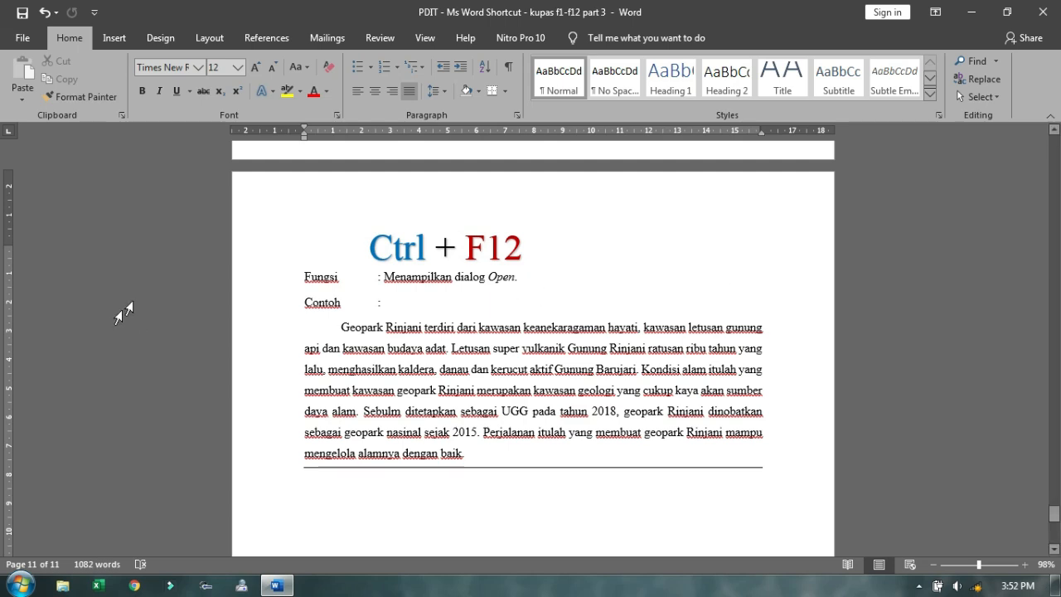
pyautogui.click(166, 280)
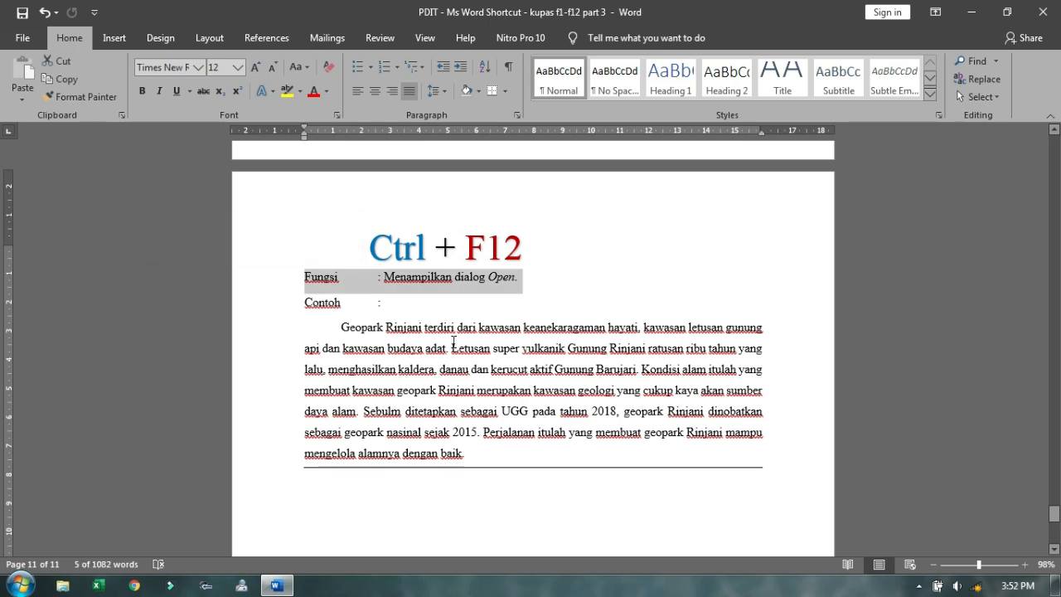
pyautogui.click(305, 248)
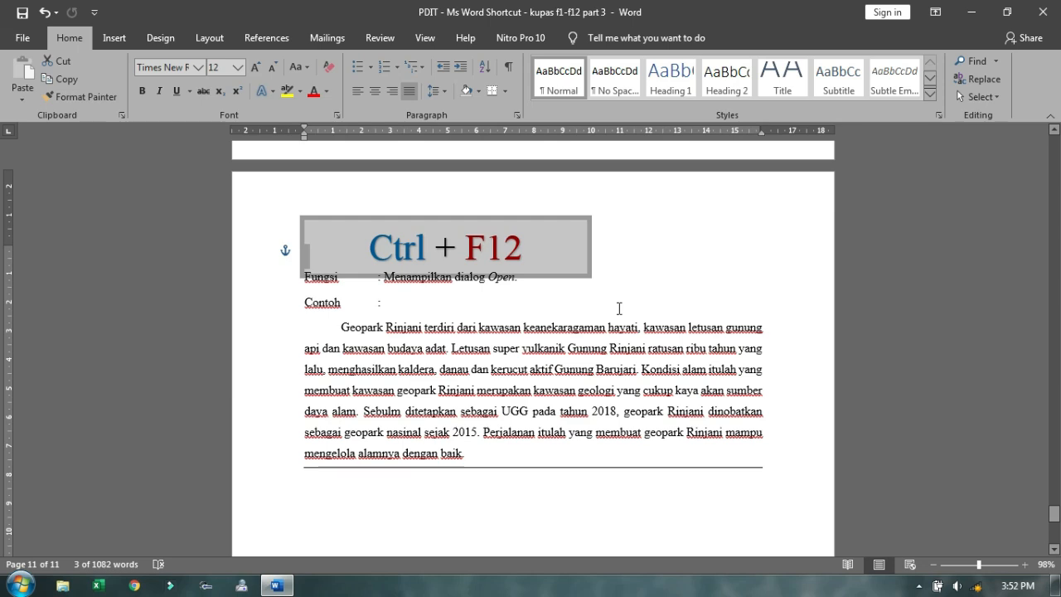
# Step: Show the Open dialog, select the "10 ALT", second "kupas f1-f12" and "U to Z Plus Bonus" documents in turn, and dismiss it without opening any
pyautogui.hotkey('ctrl', 'F12')
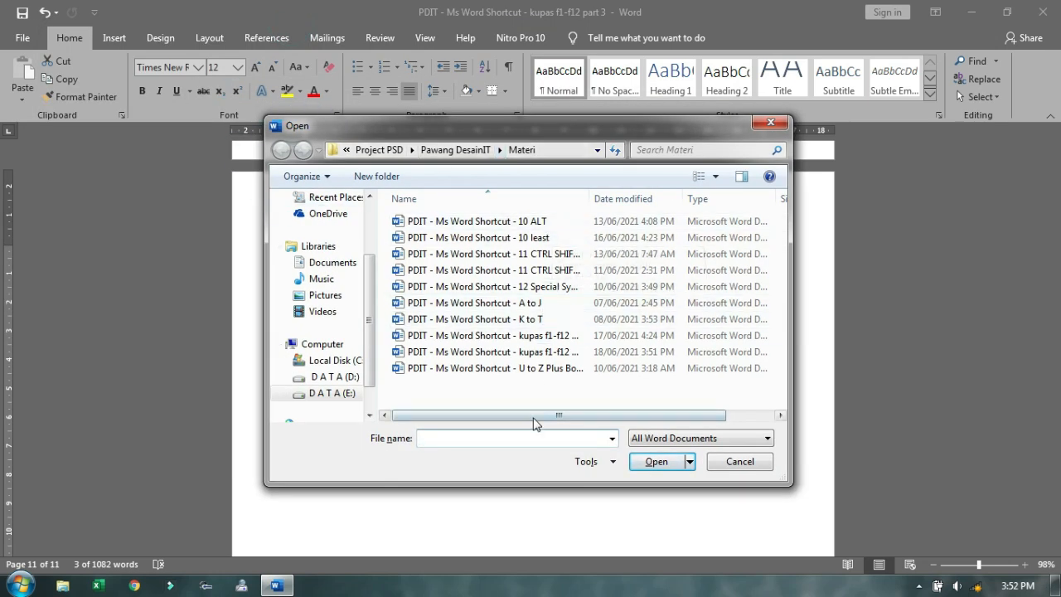
pyautogui.click(613, 224)
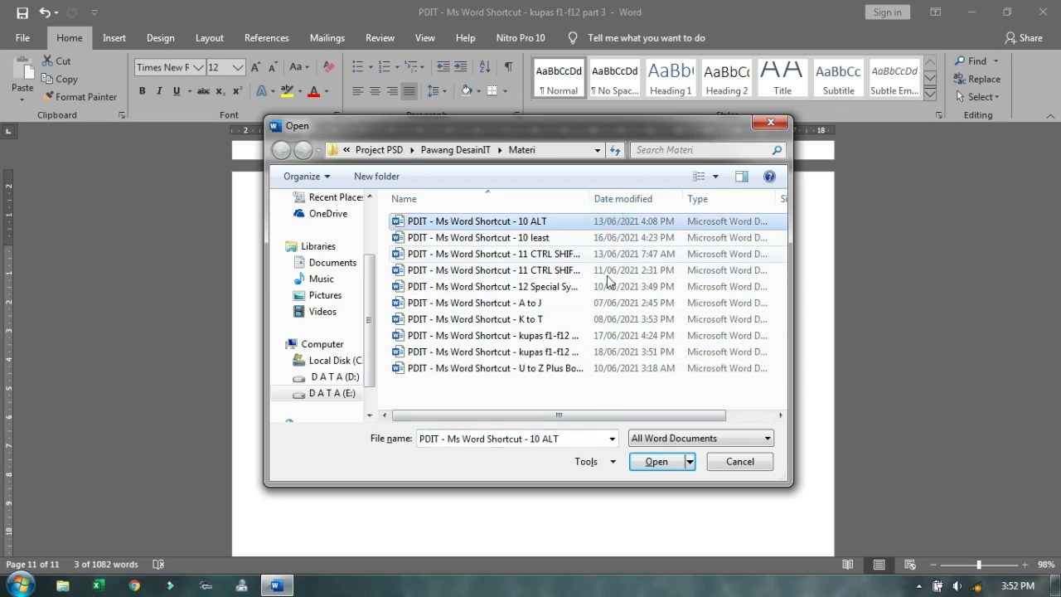
pyautogui.click(609, 353)
pyautogui.click(628, 369)
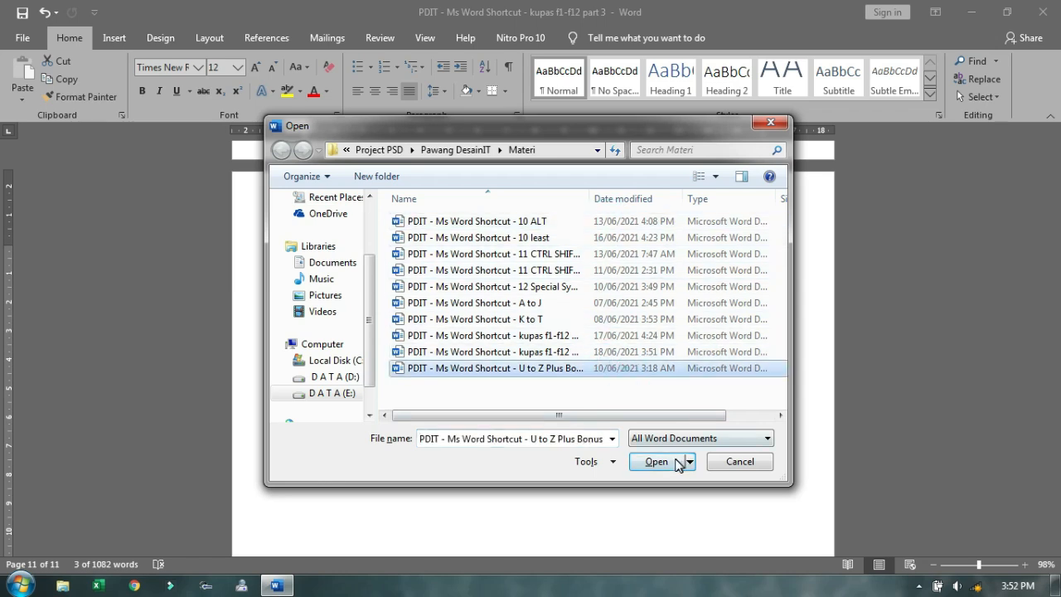
pyautogui.click(772, 125)
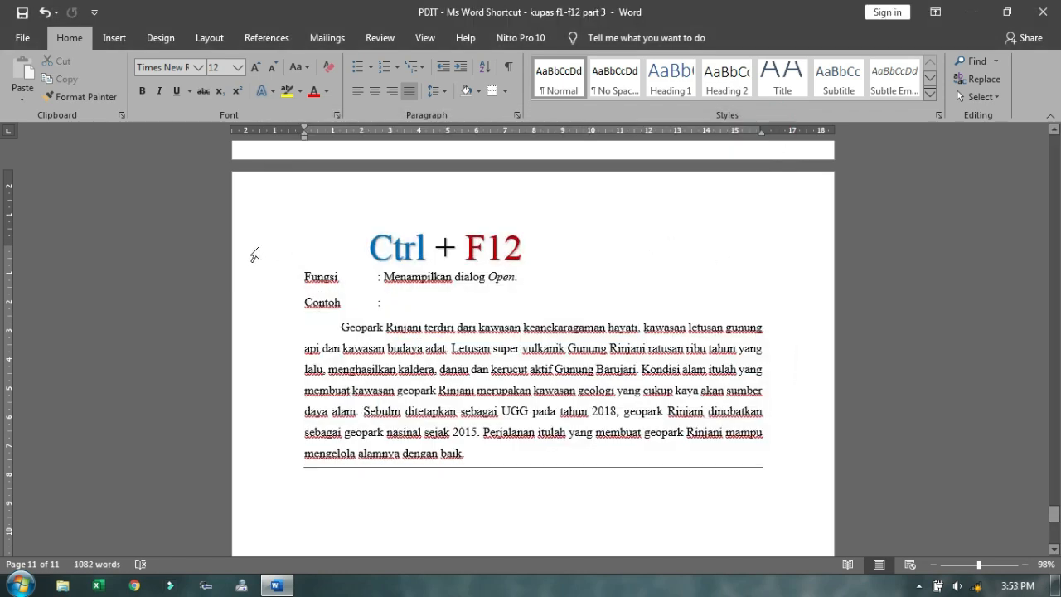
# Step: Highlight the Ctrl + F12 heading box on page 11 again, followed by its Fungsi line
pyautogui.click(197, 248)
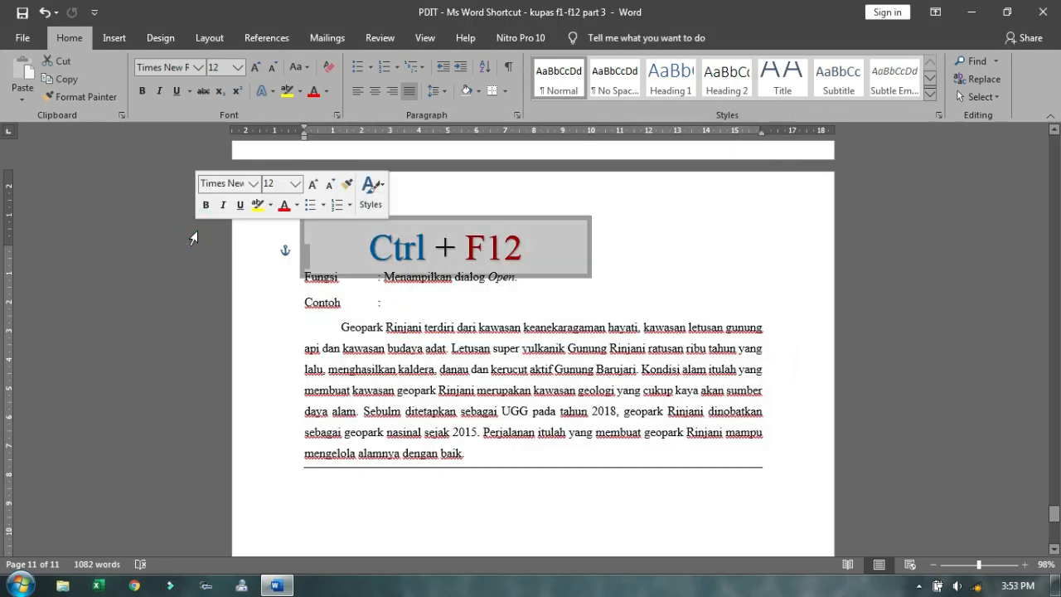
pyautogui.click(199, 280)
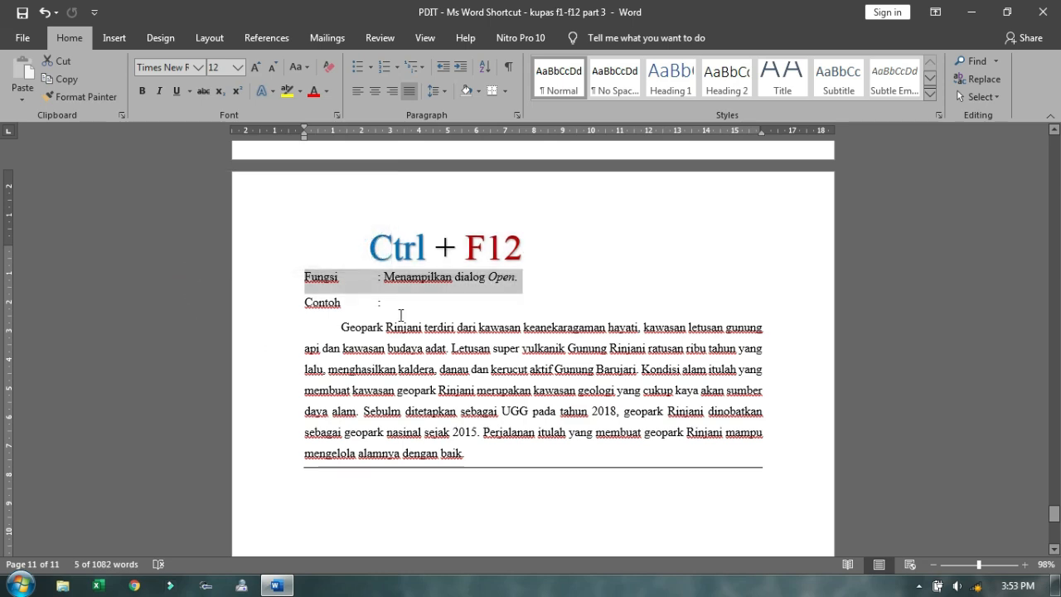